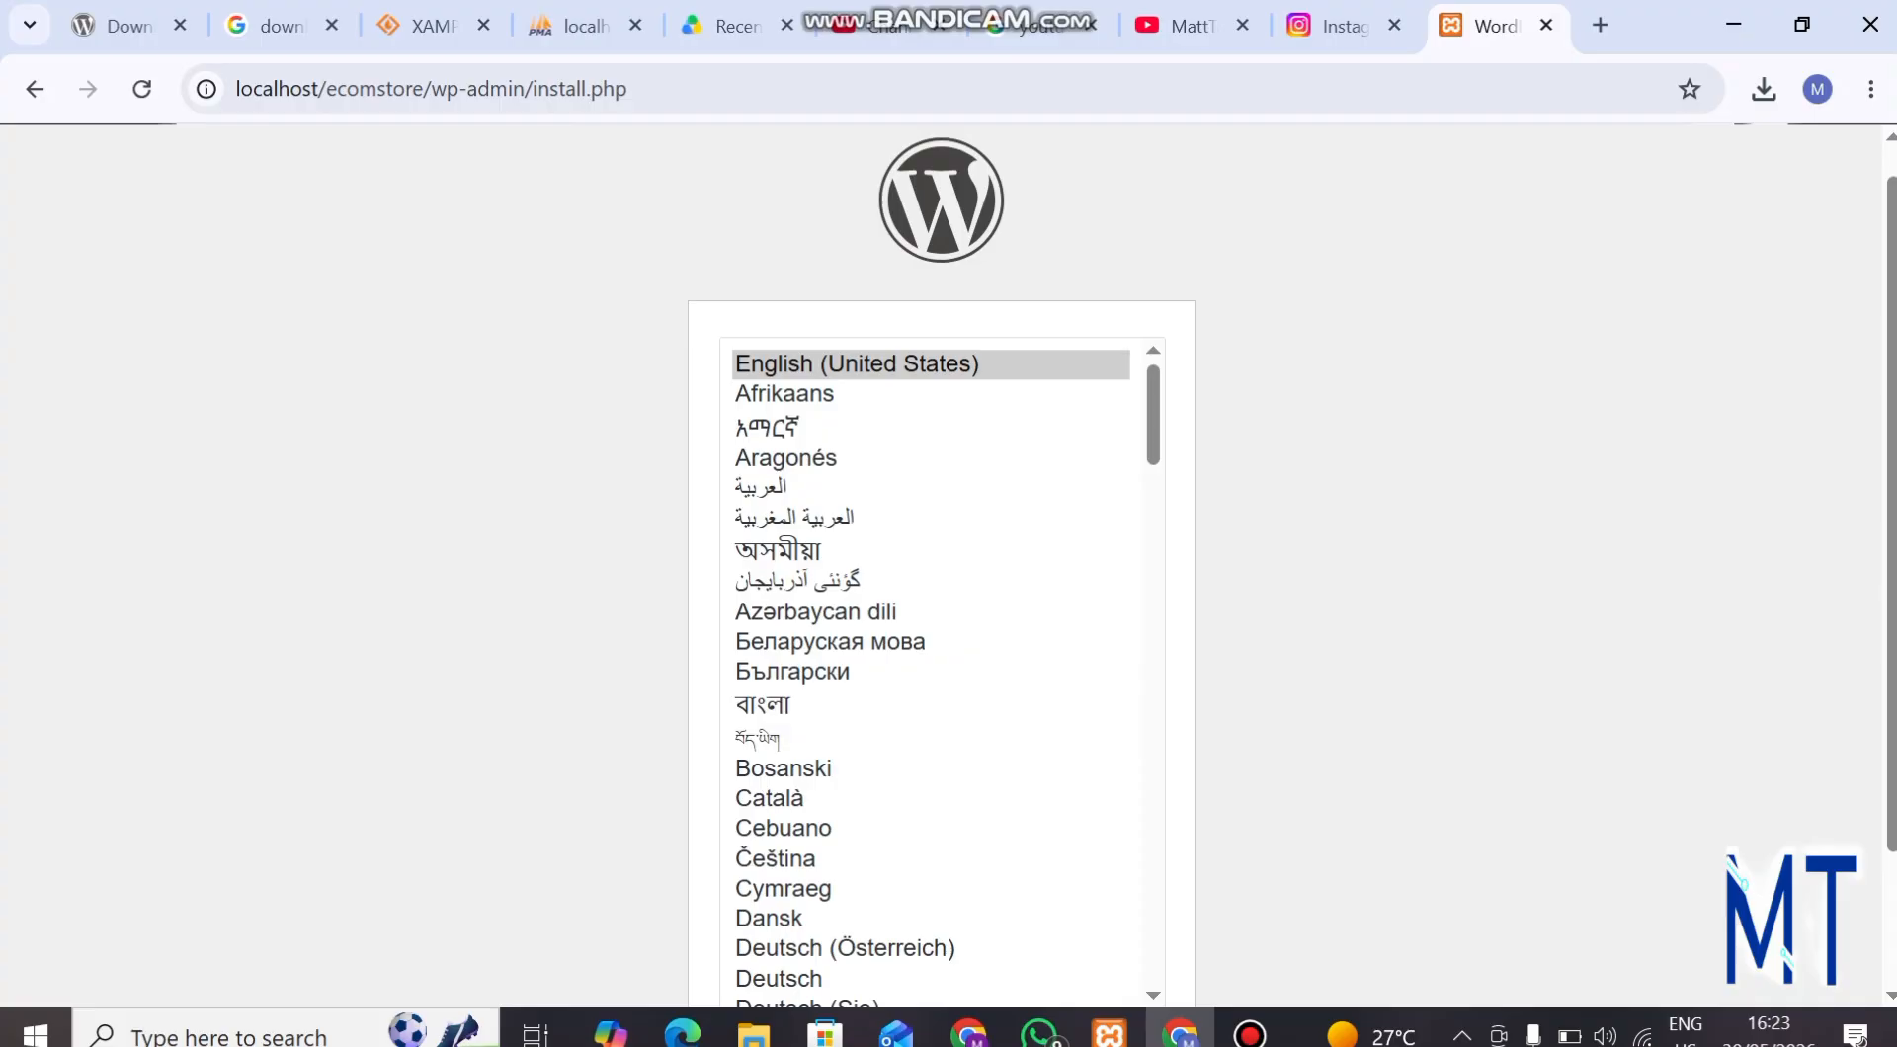
# Accept English (United States) as the WordPress installation language and continue to the site information form.
pyautogui.scroll(-2, 940, 565)
pyautogui.scroll(2, 940, 566)
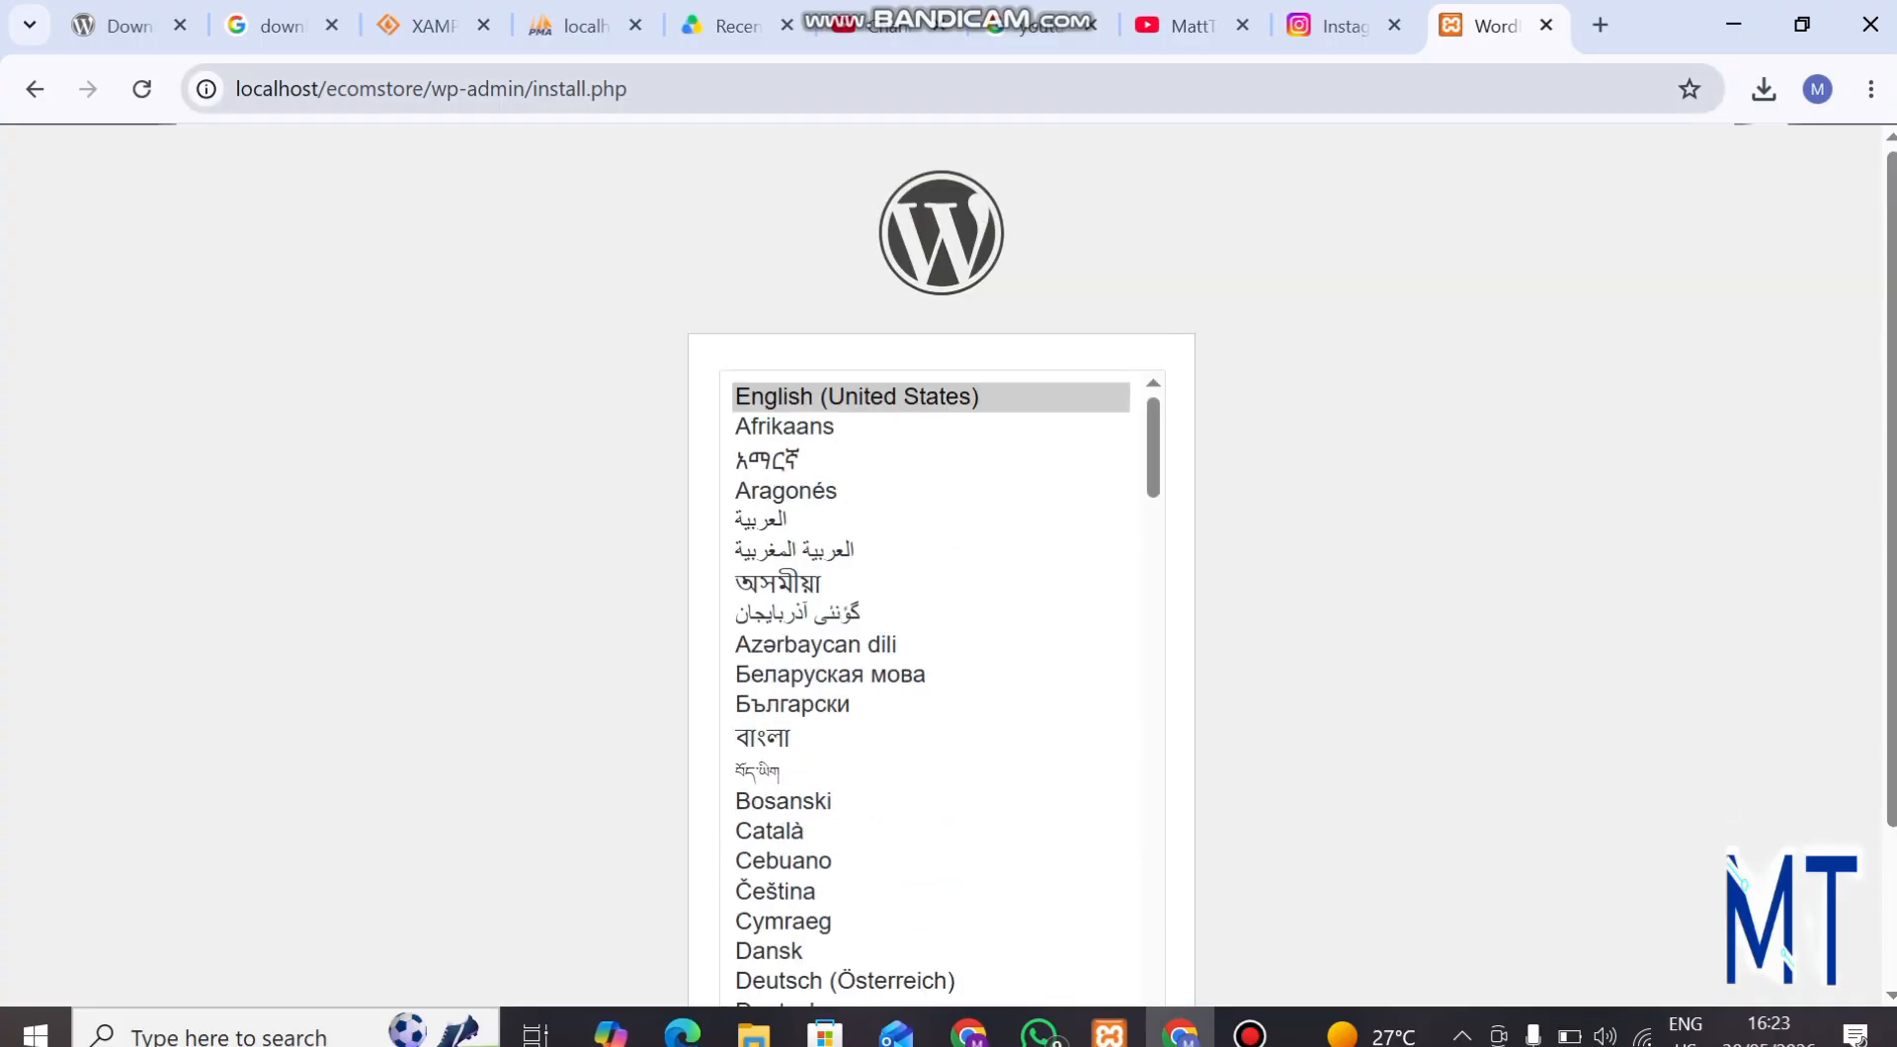
pyautogui.scroll(-2, 940, 565)
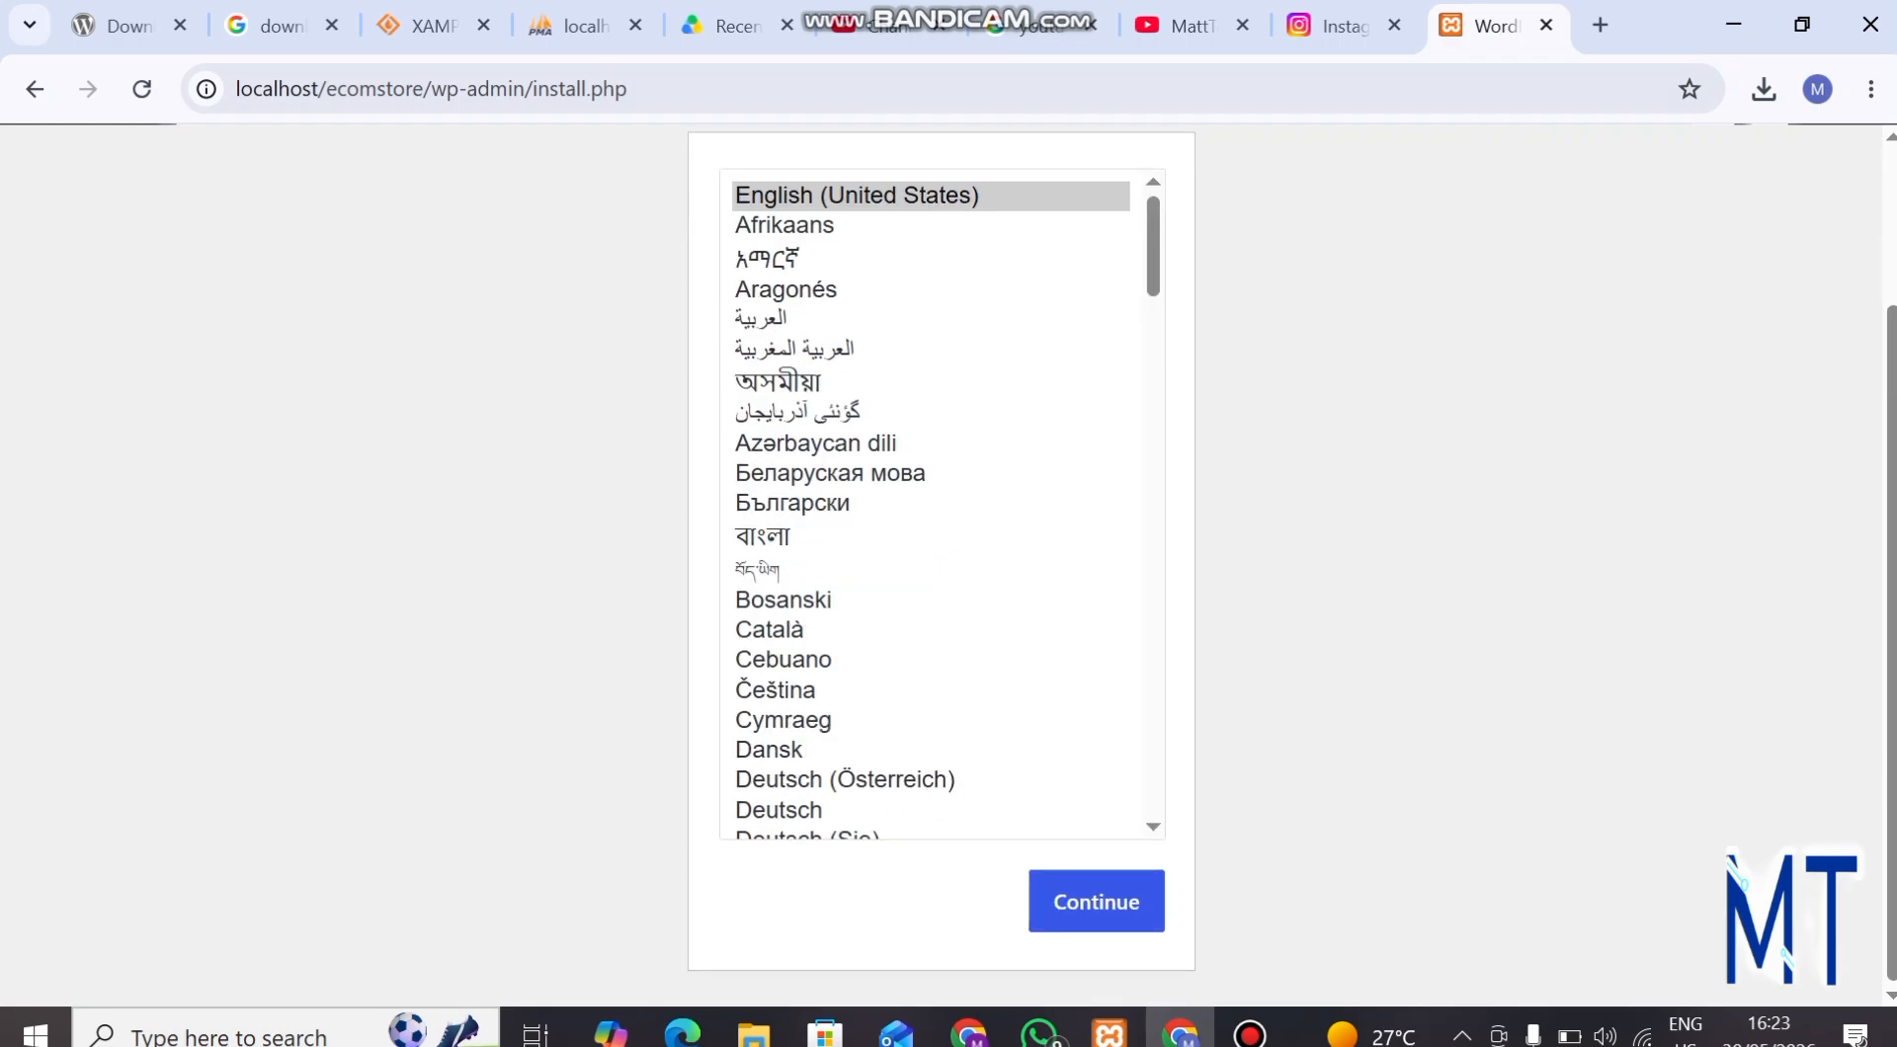
pyautogui.scroll(2, 940, 565)
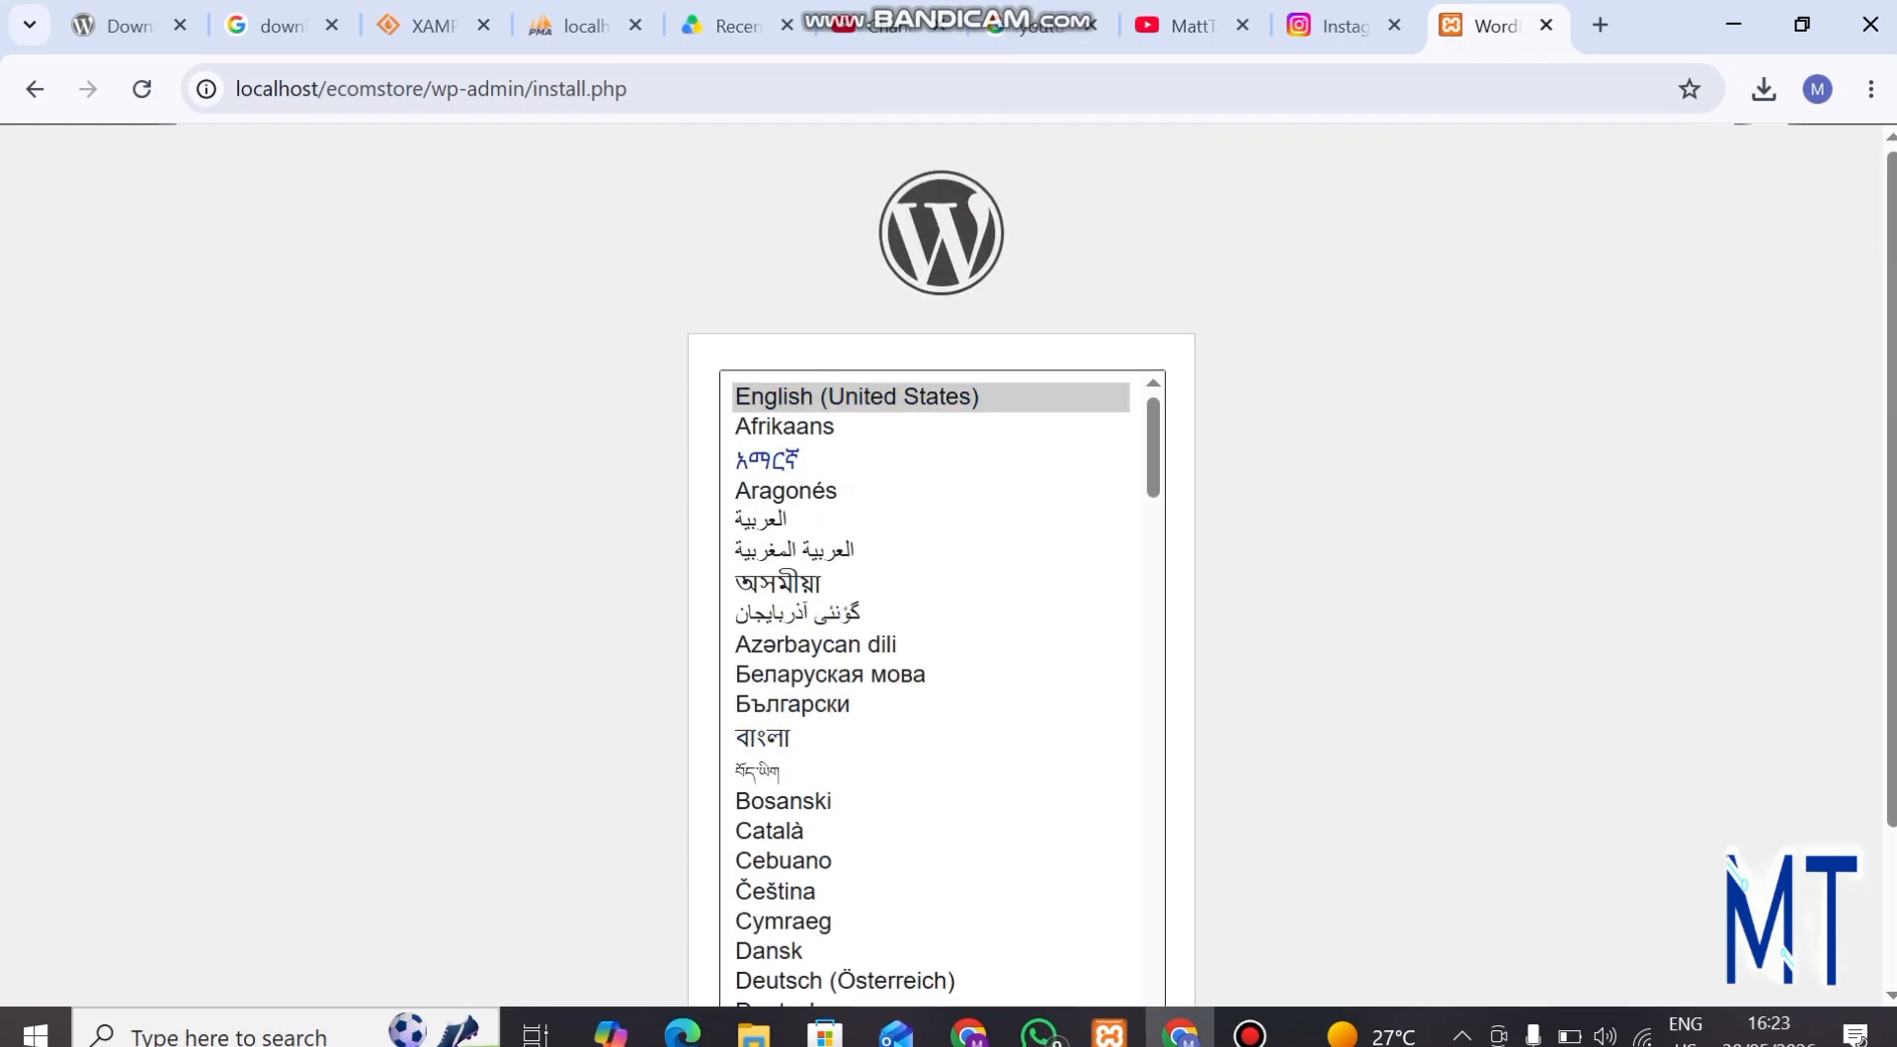
pyautogui.scroll(-6, 929, 593)
pyautogui.scroll(-2, 941, 565)
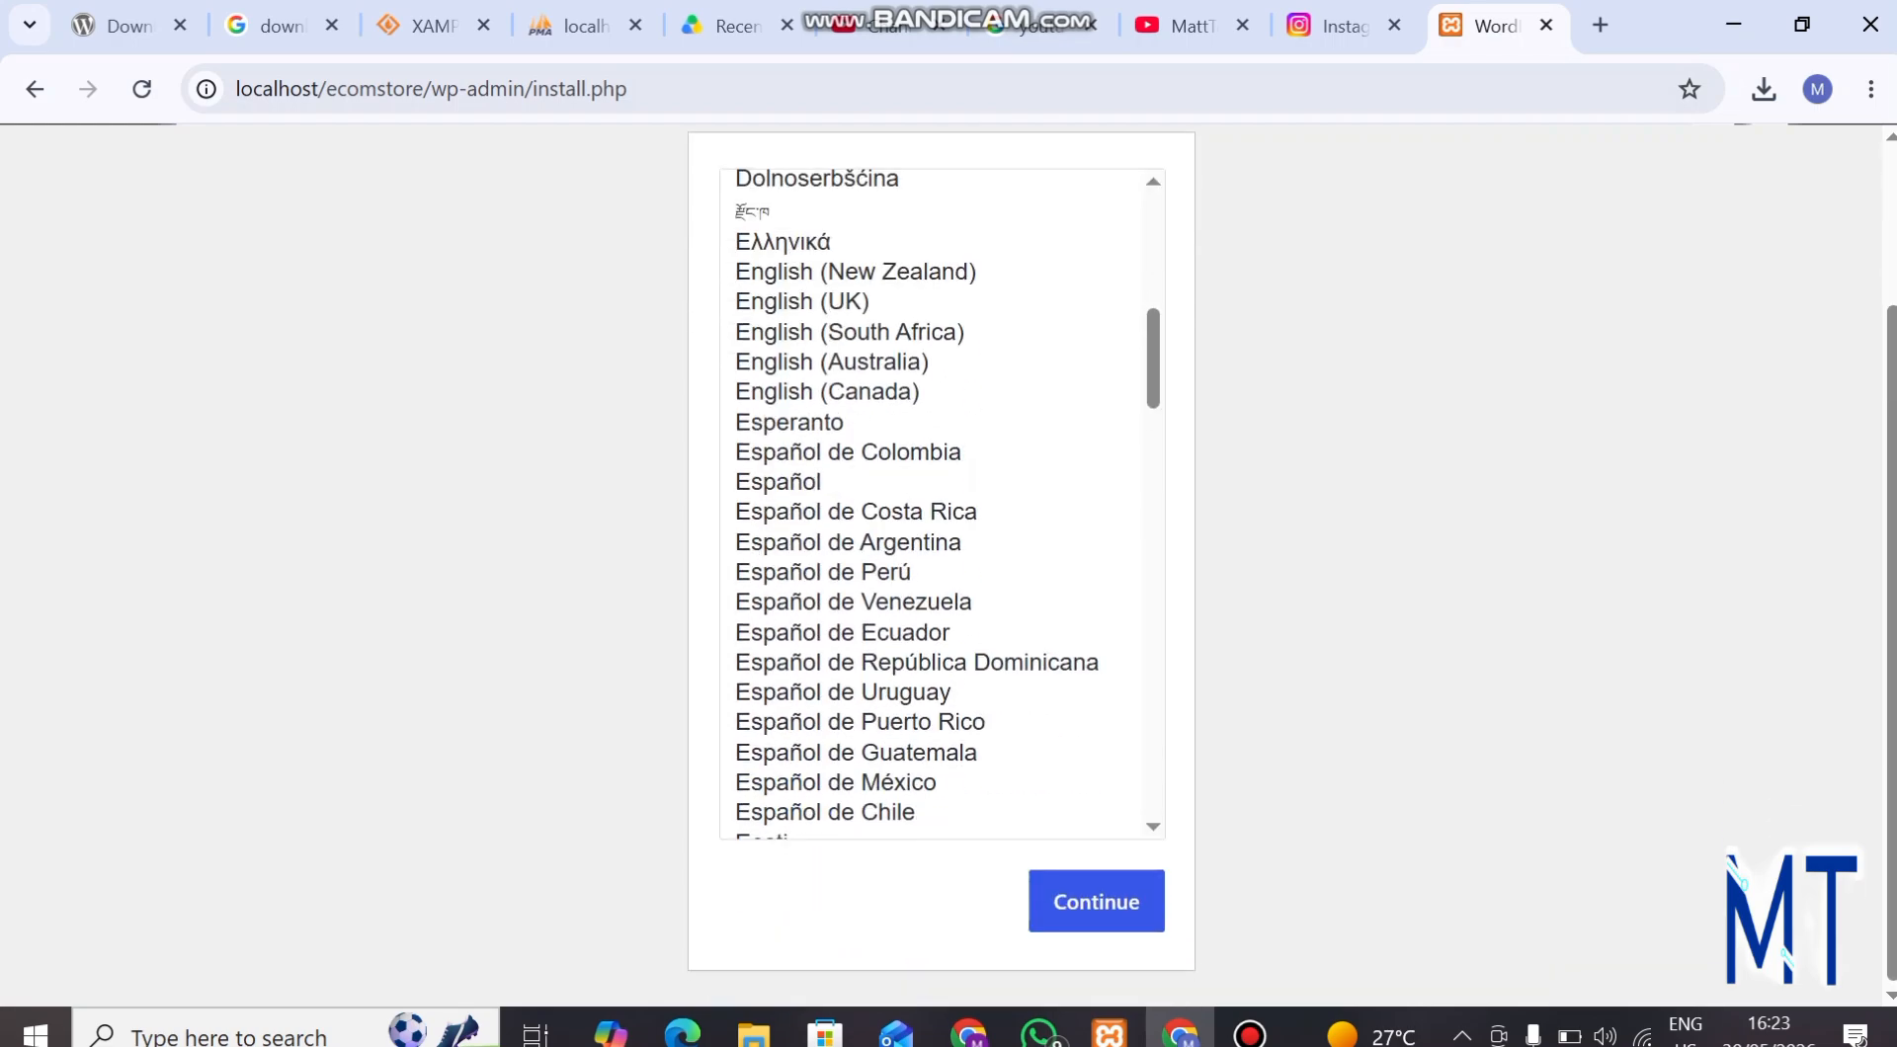
pyautogui.click(1096, 901)
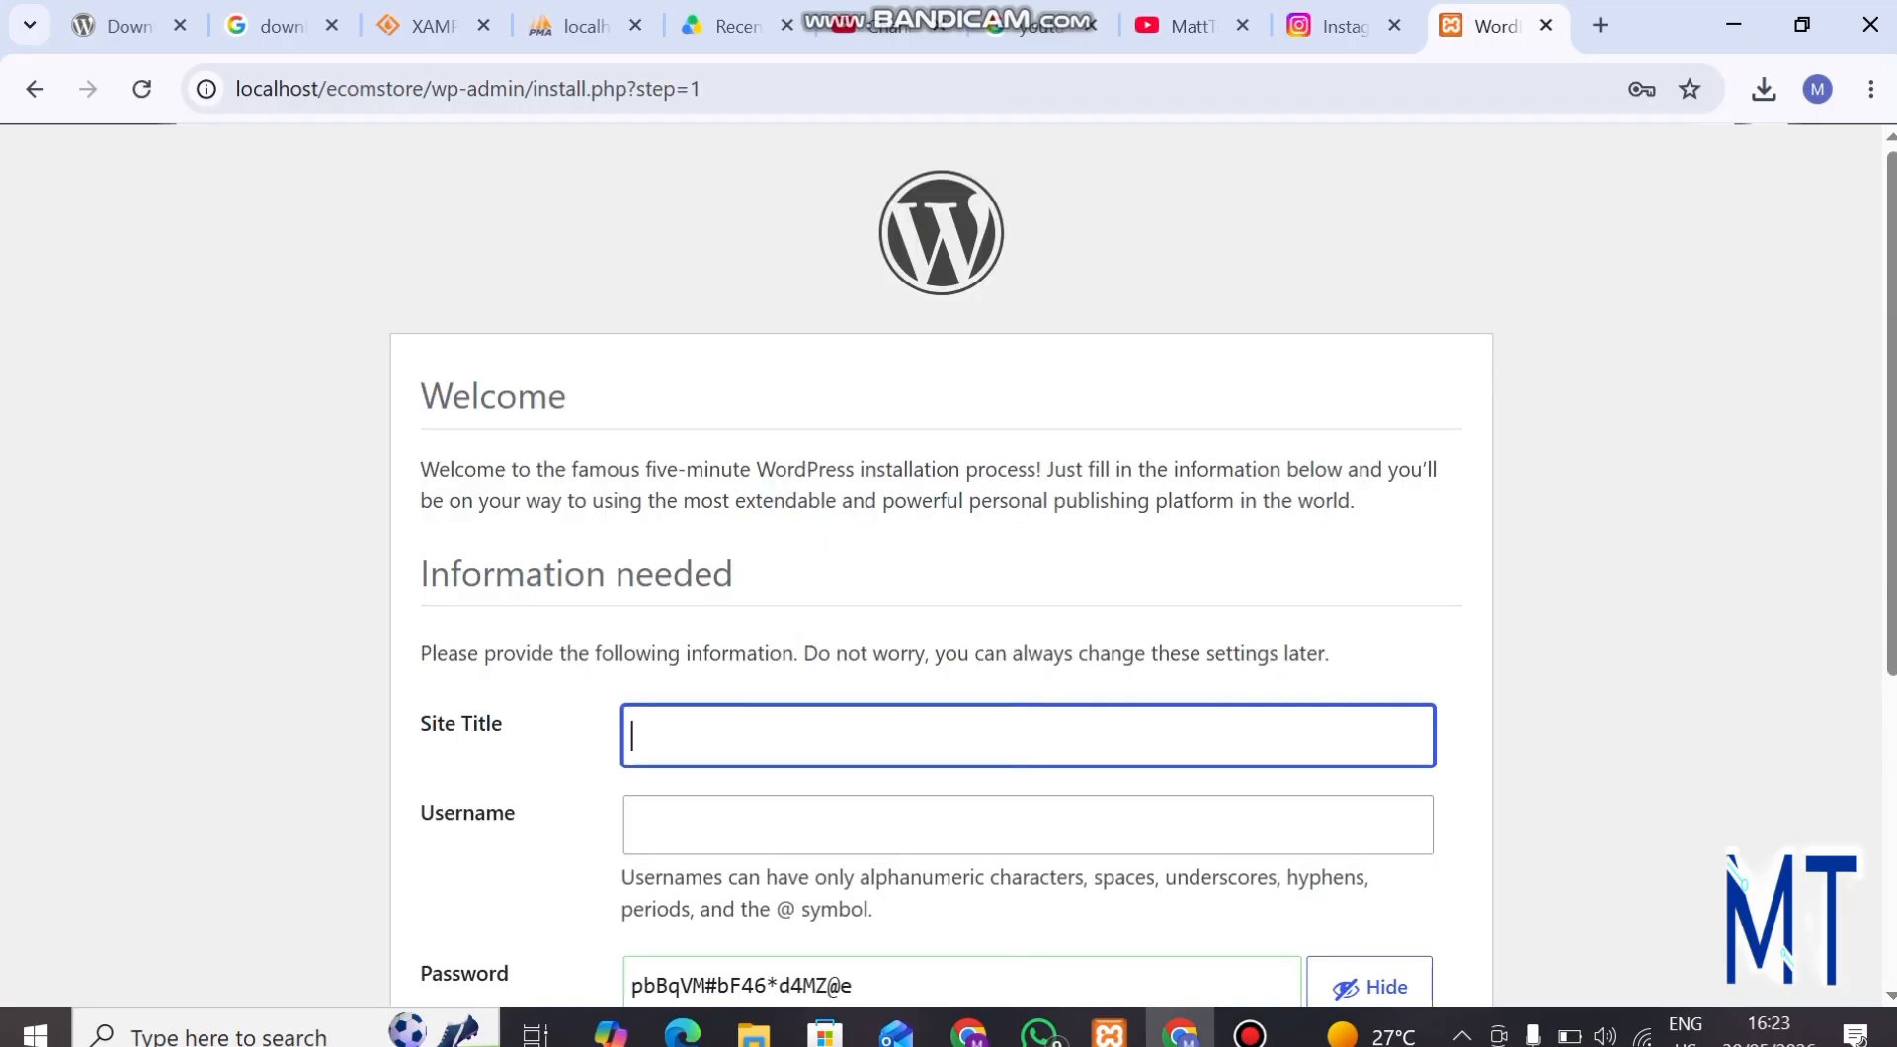
# Set the site title to "mystore" and fill in the administrator username with the suggested entry.
pyautogui.click(1027, 736)
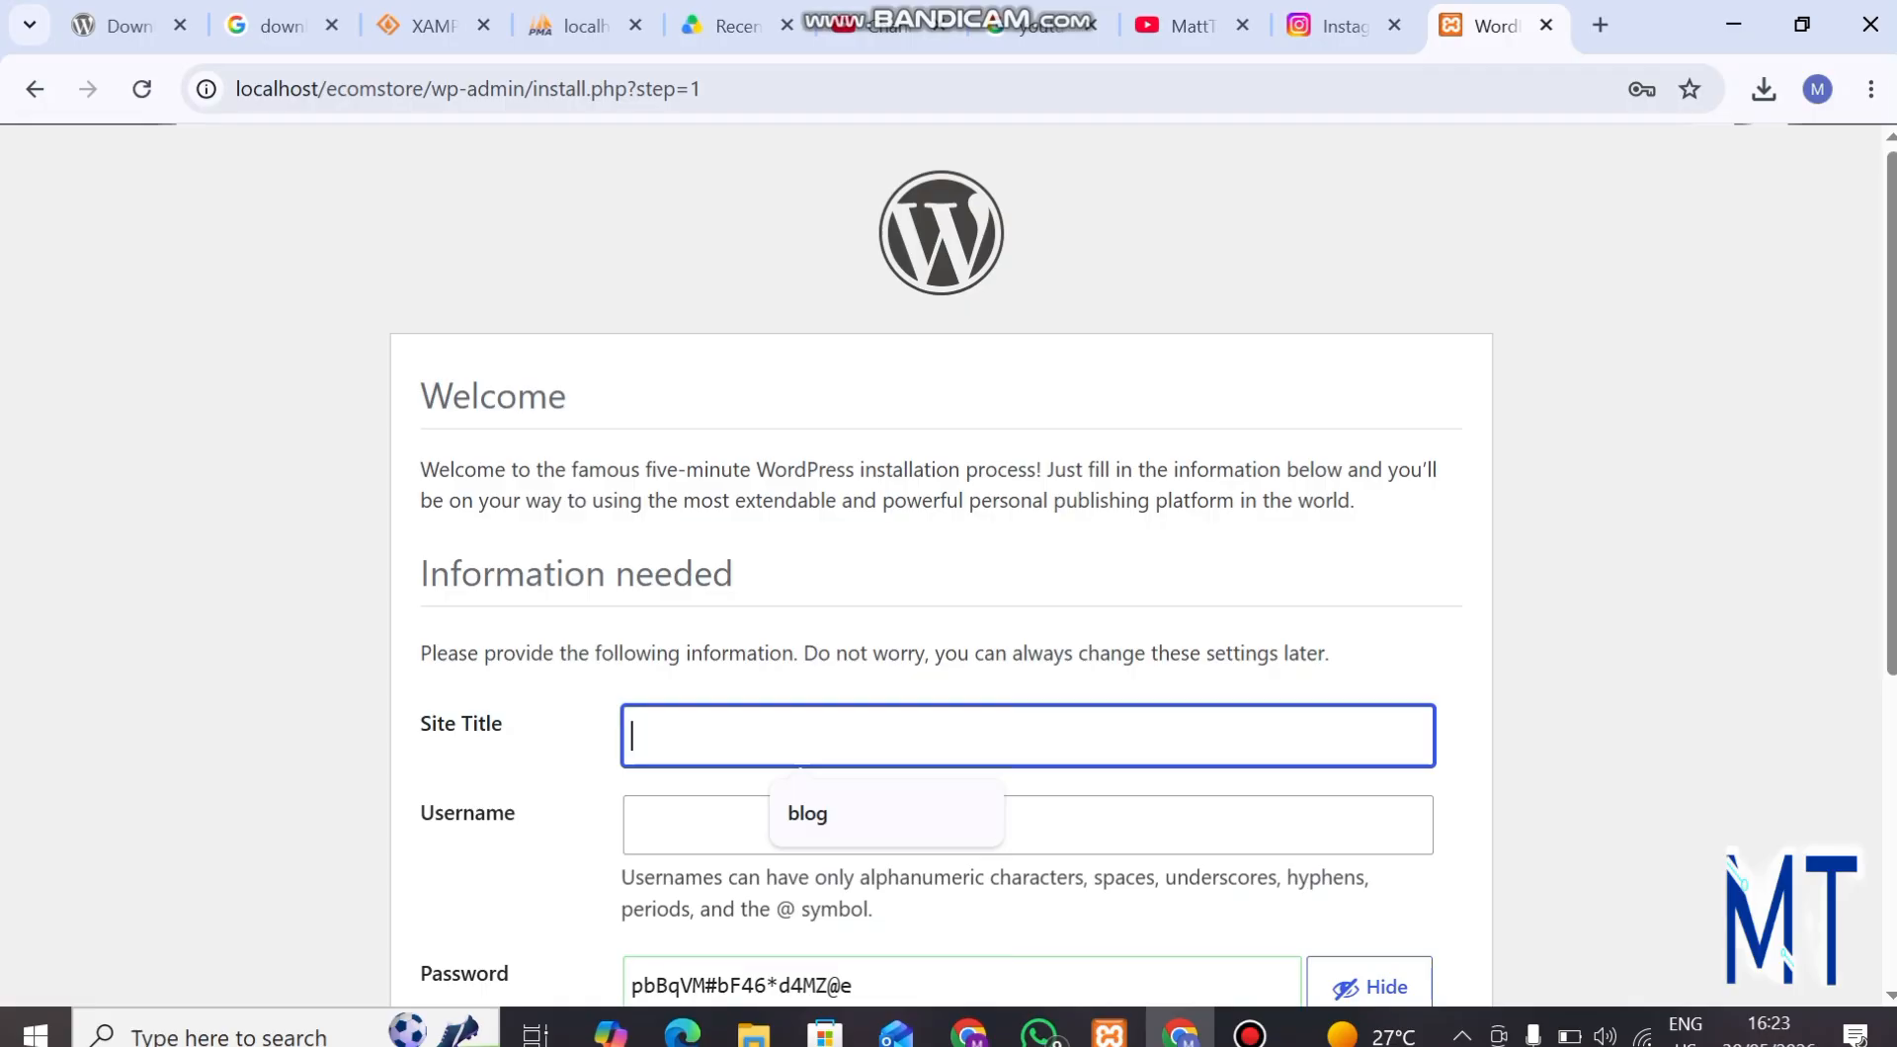
pyautogui.write('my')
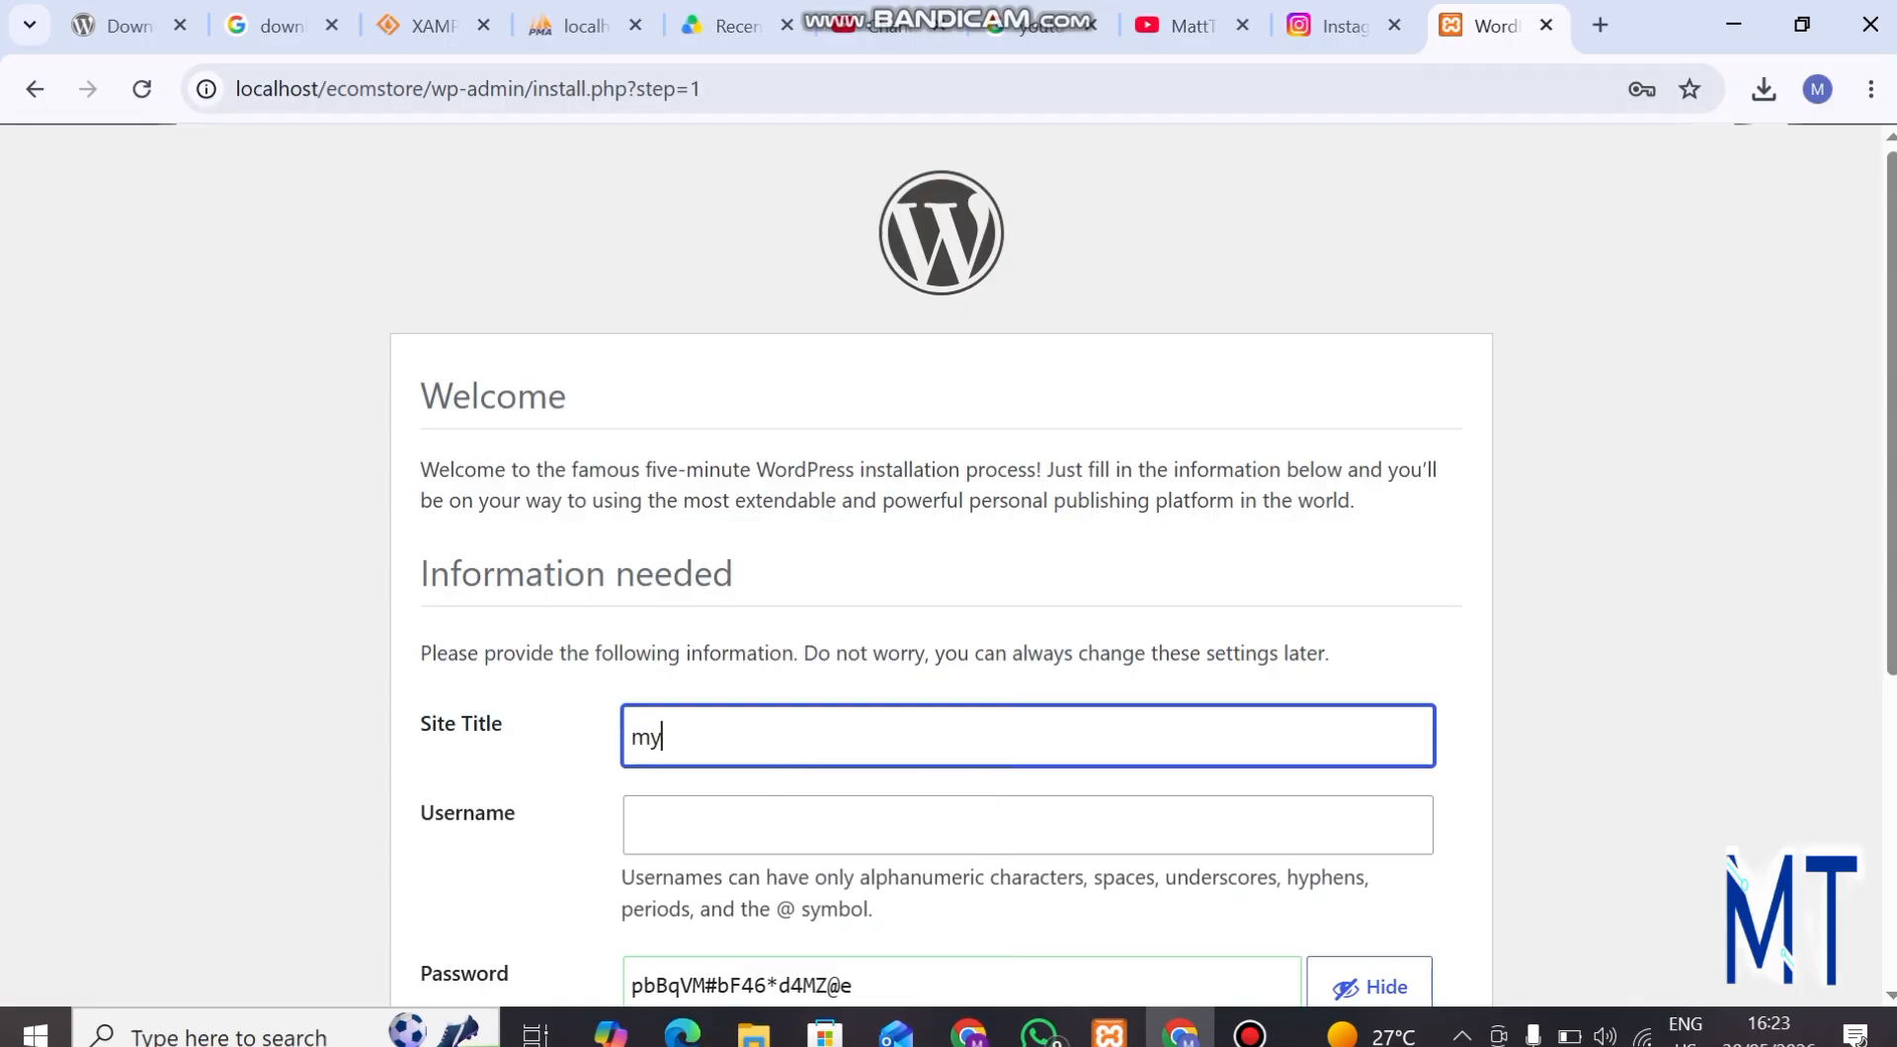
pyautogui.write('store')
pyautogui.scroll(-2, 940, 593)
pyautogui.click(1028, 593)
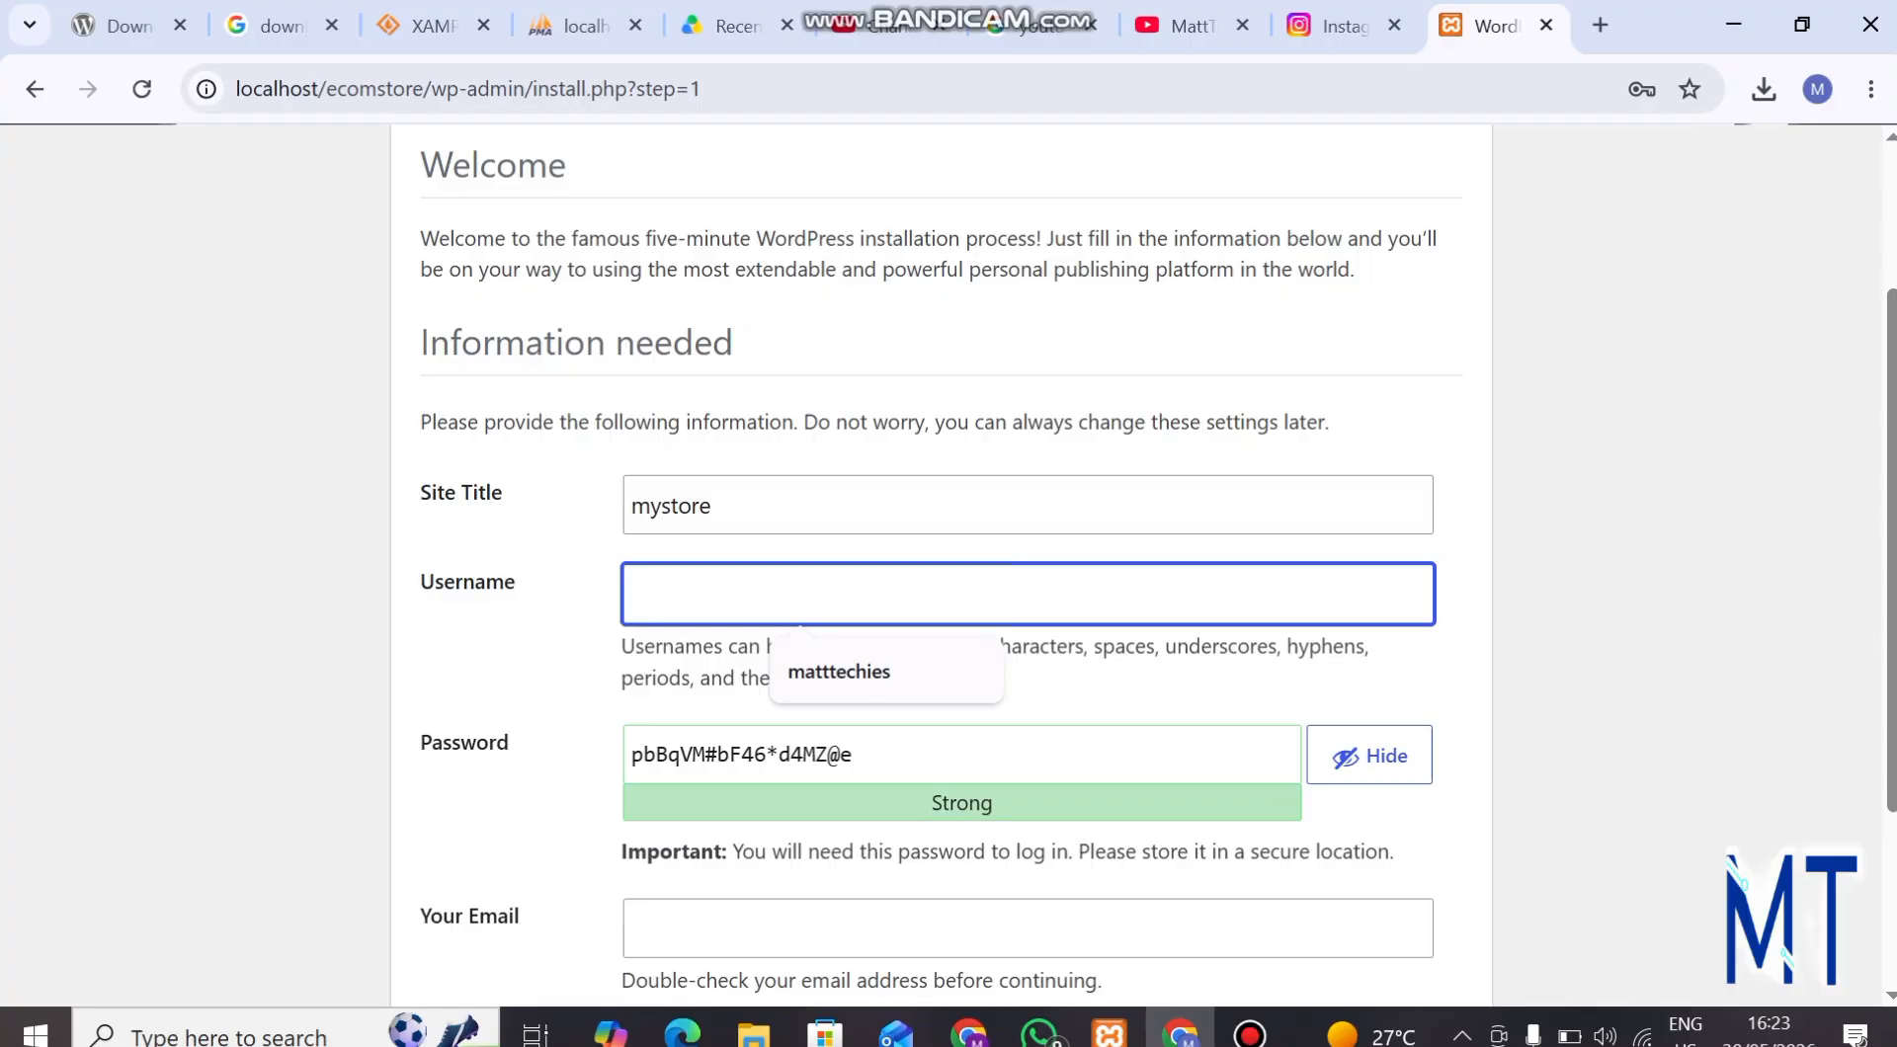
pyautogui.click(840, 672)
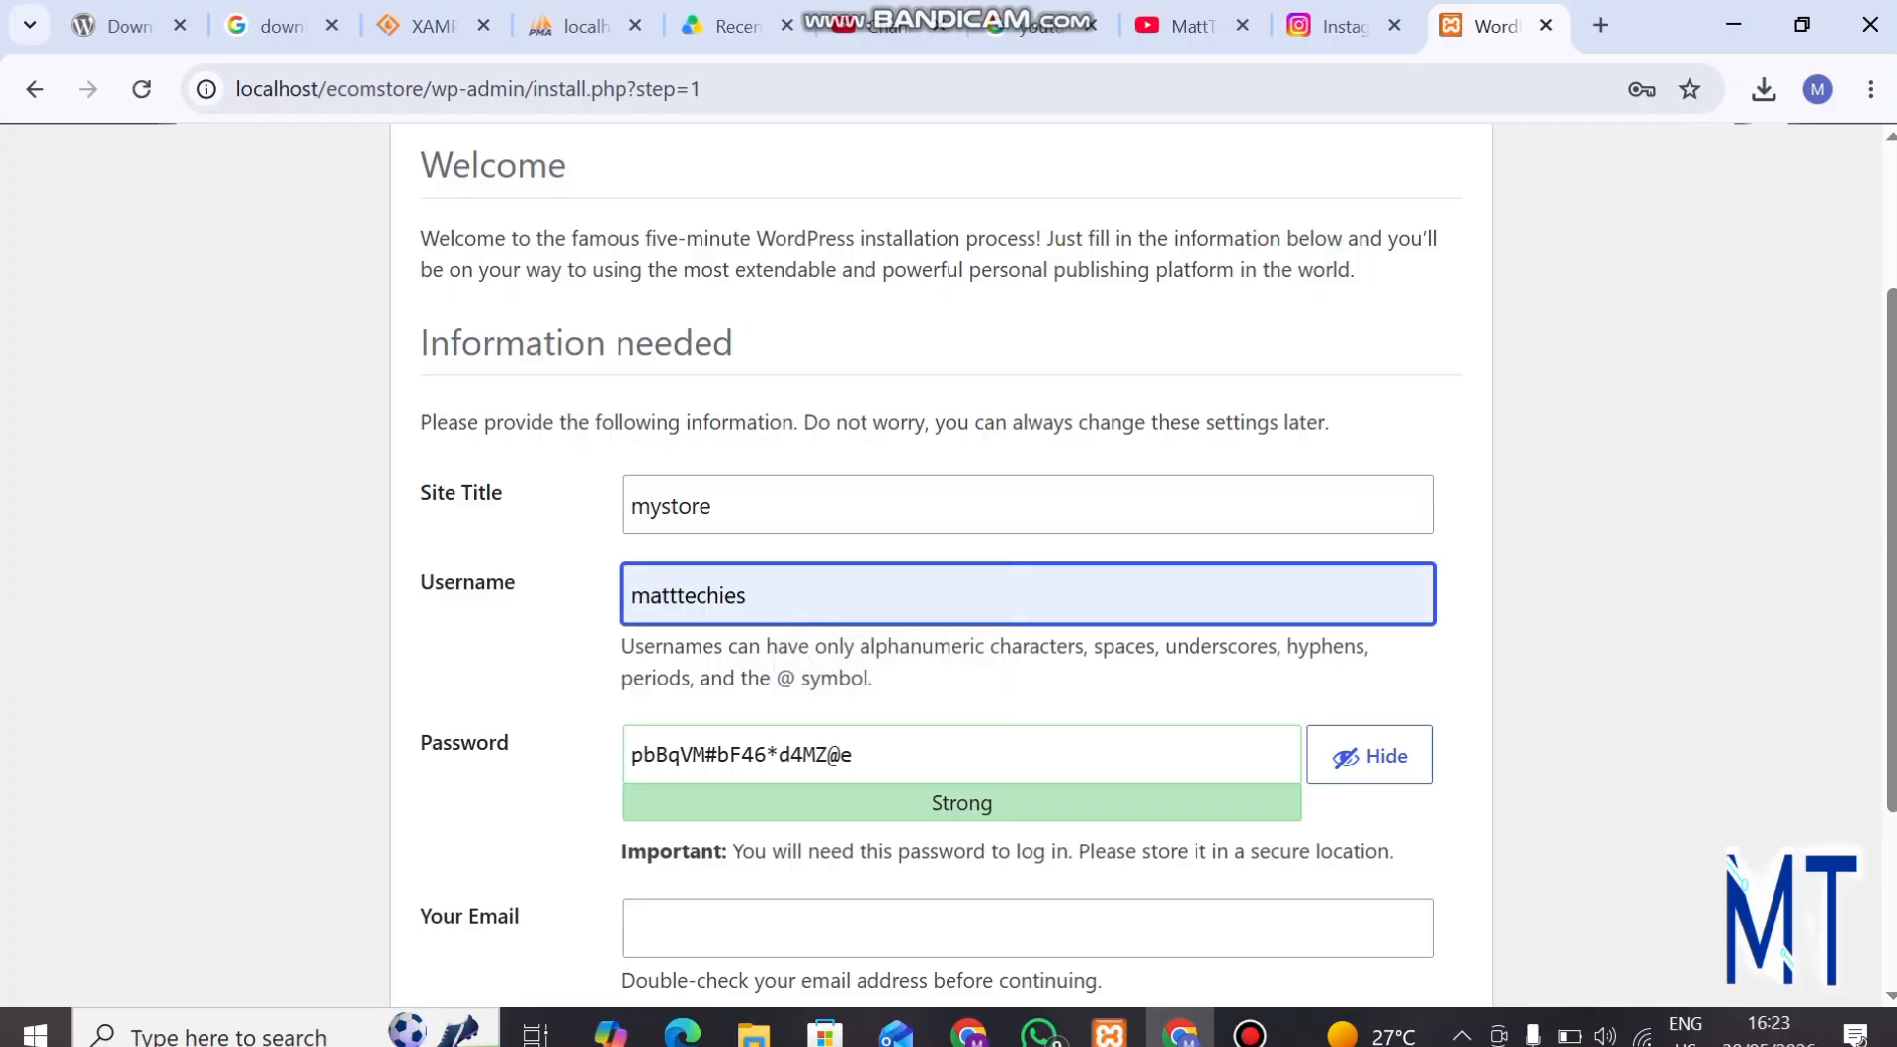
# Hide the generated password and fill in the administrator's e-mail address with the suggested entry.
pyautogui.click(869, 755)
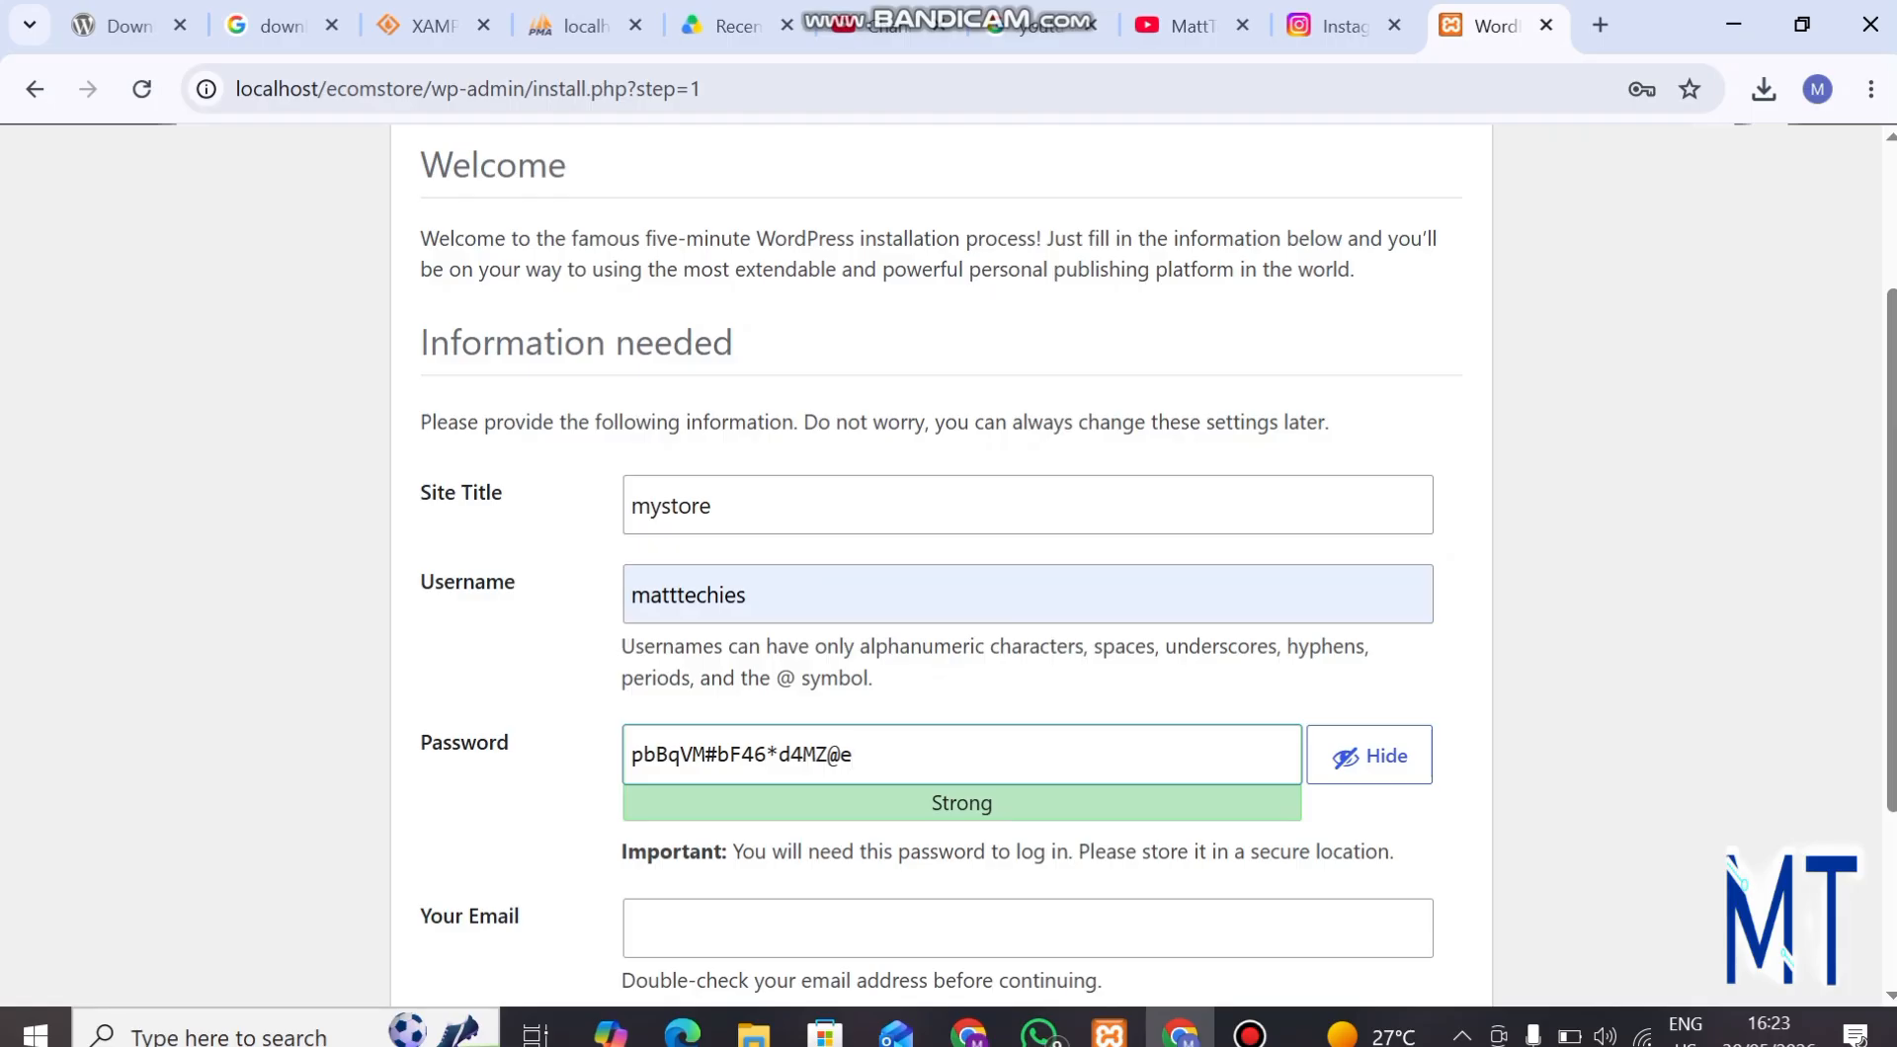
pyautogui.click(1369, 755)
pyautogui.scroll(-3, 948, 563)
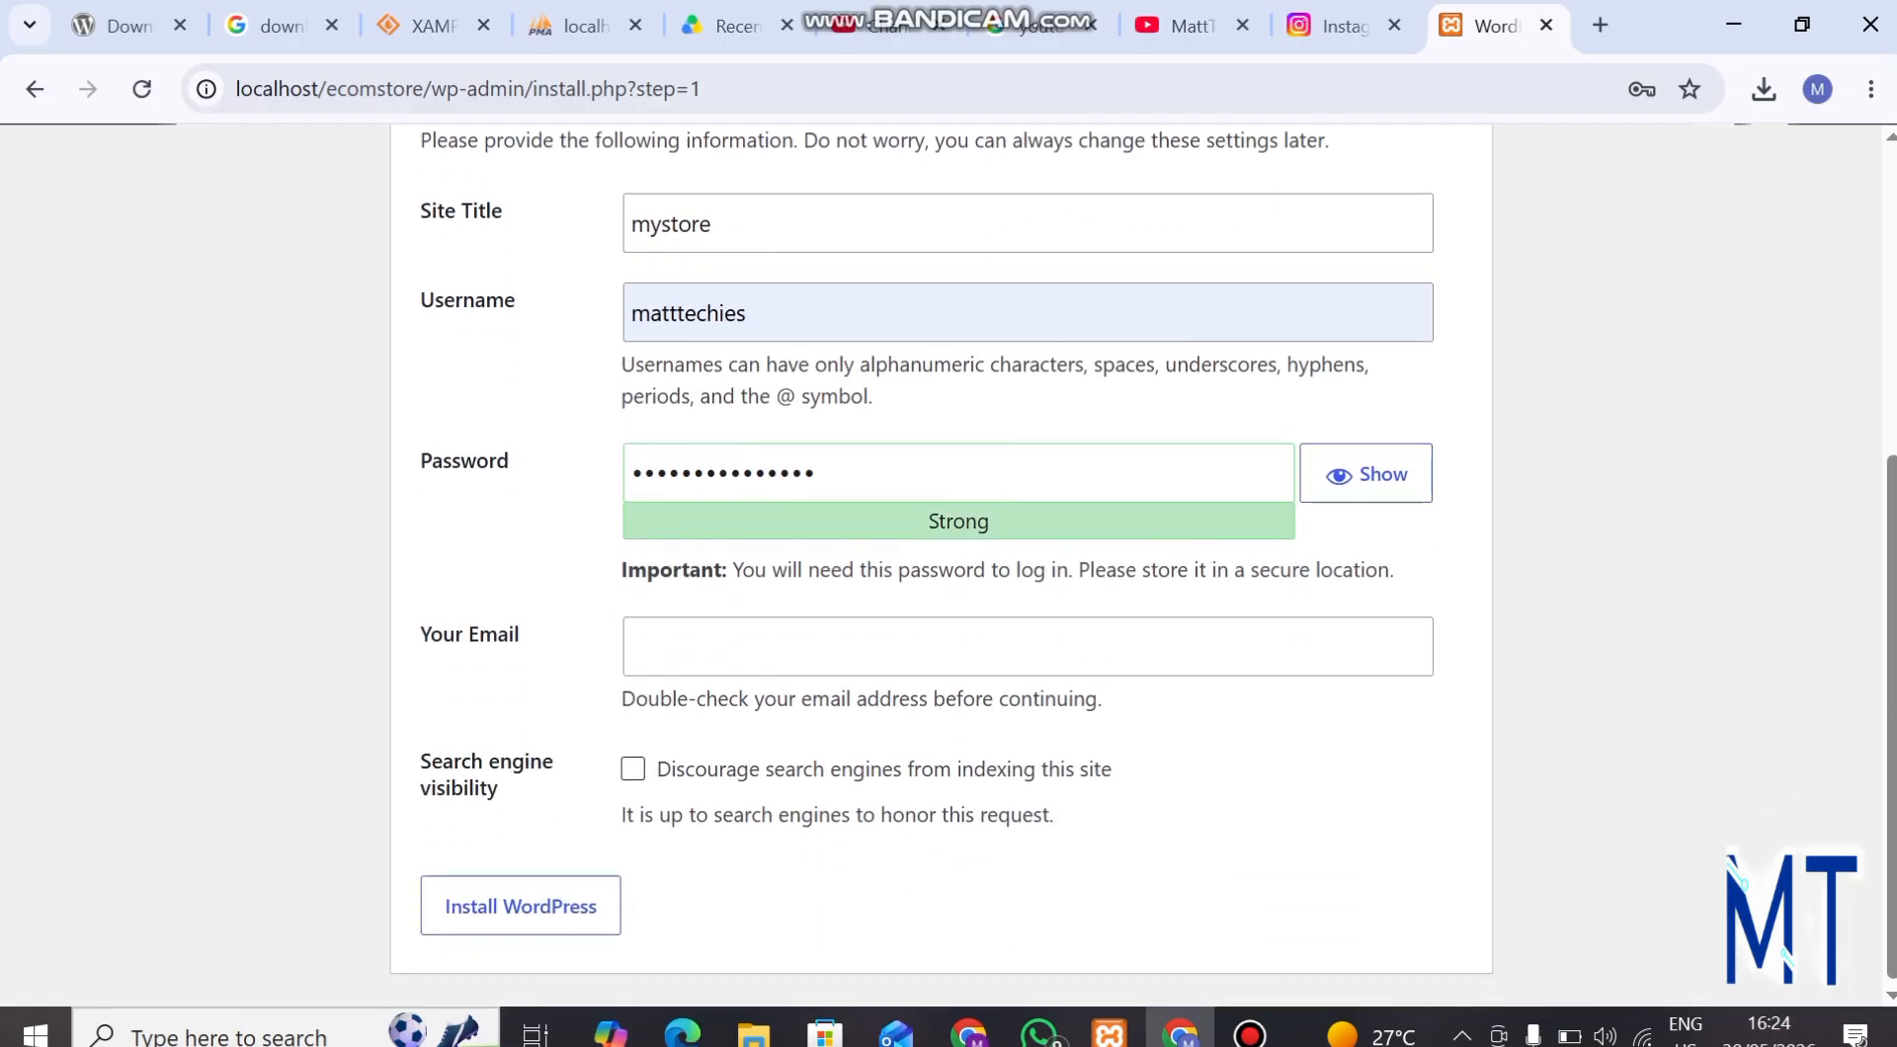
pyautogui.click(889, 644)
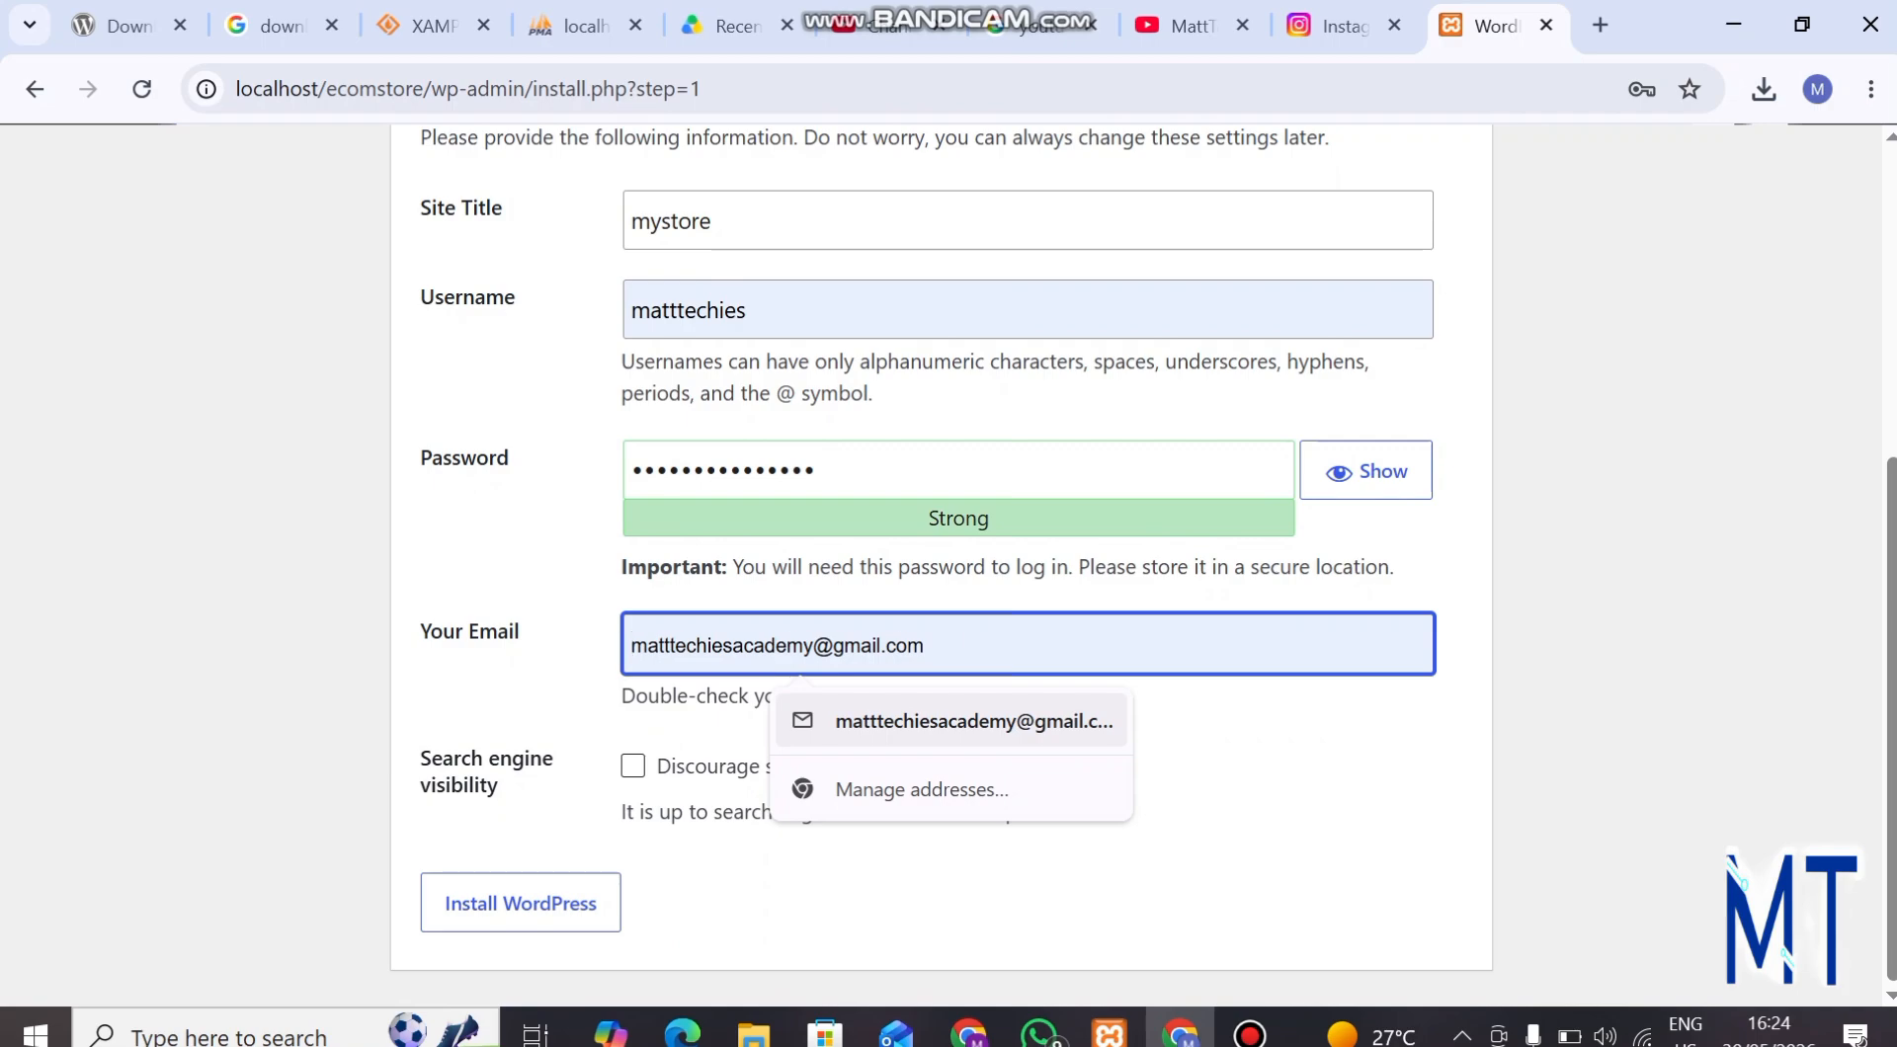
pyautogui.press('Return')
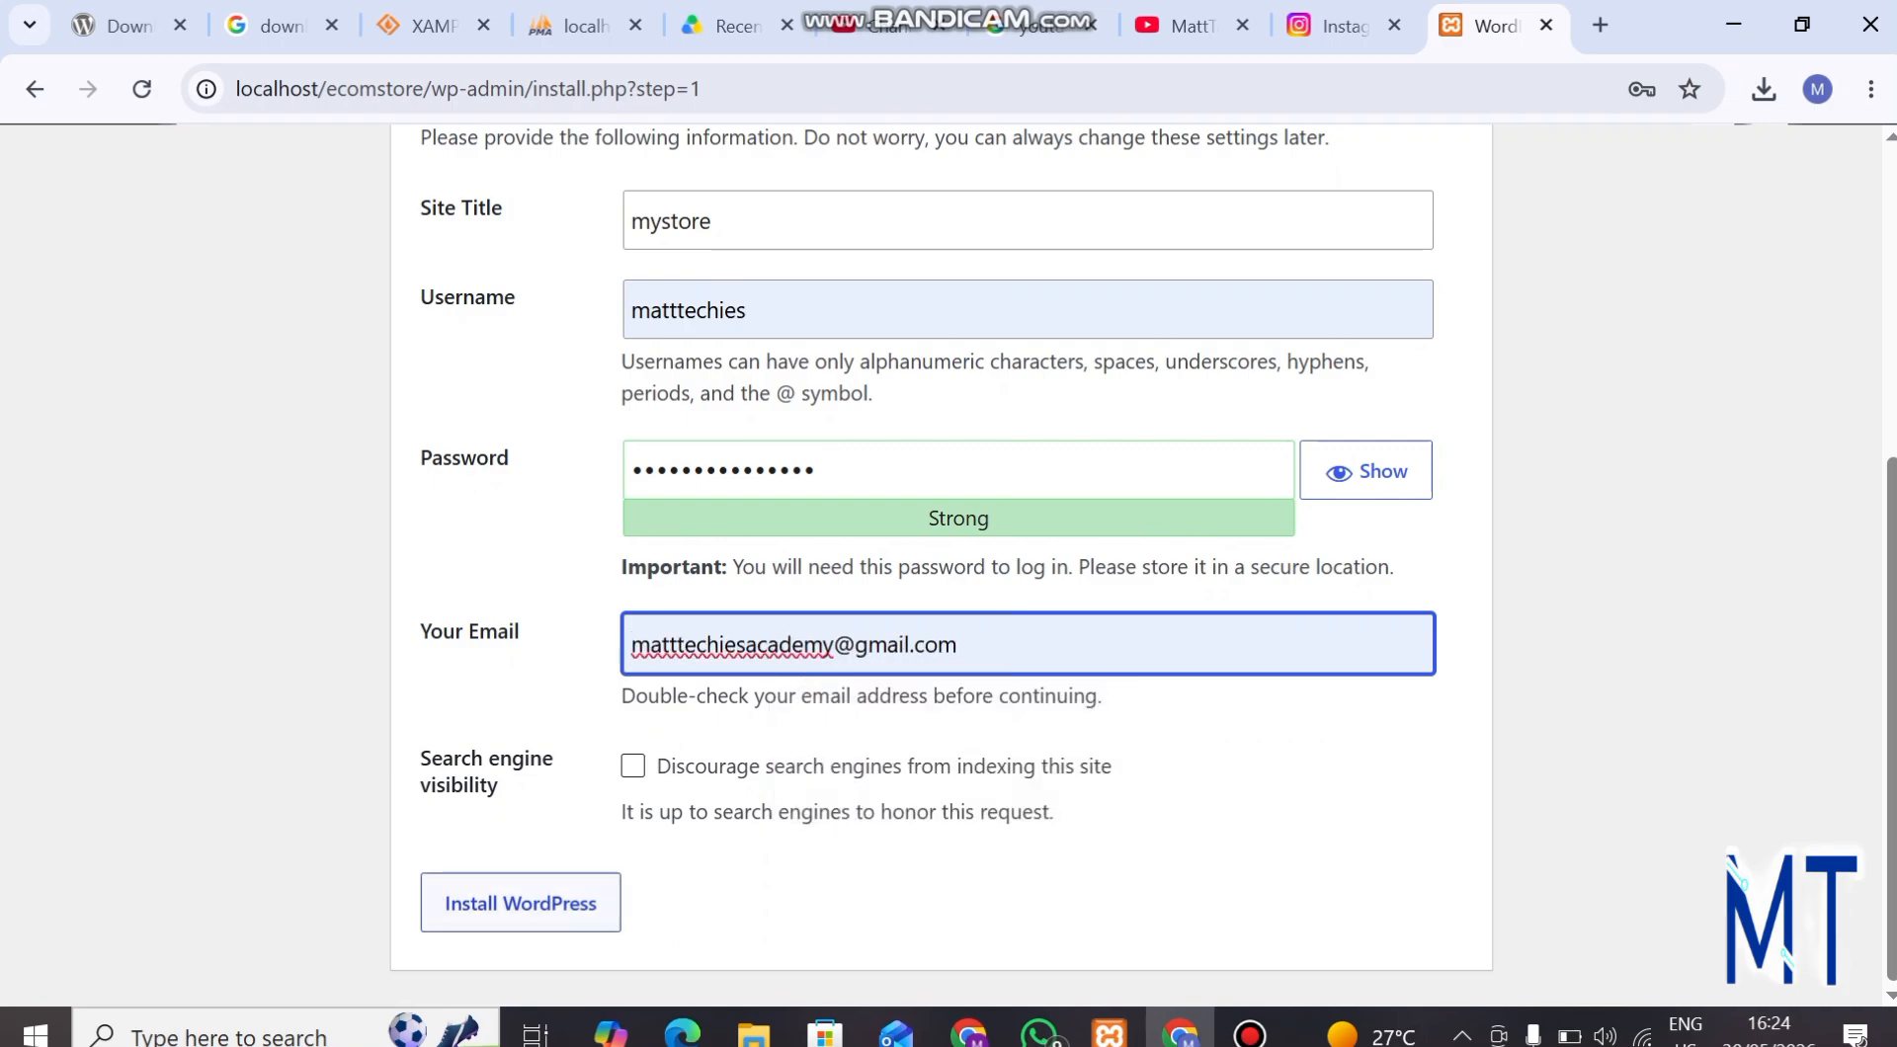
# Install WordPress and log in to the new site's dashboard with Remember Me enabled.
pyautogui.click(521, 903)
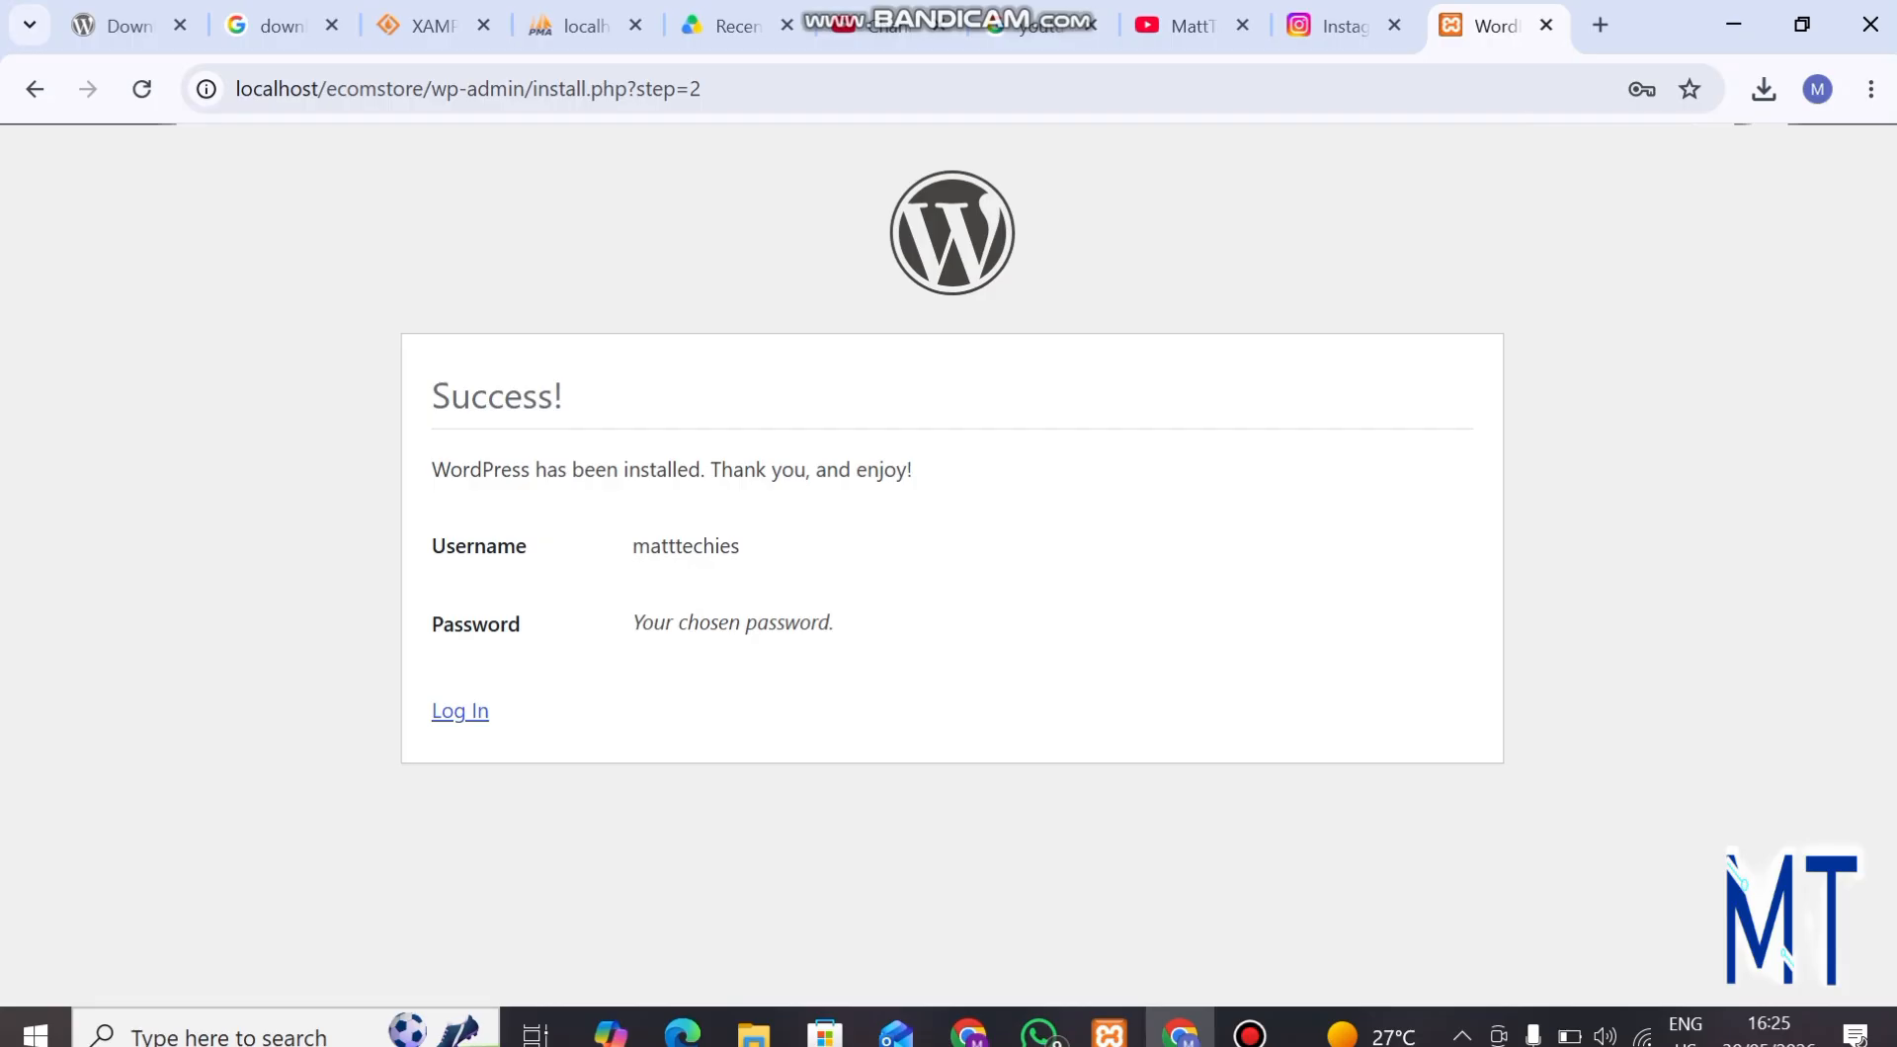
pyautogui.click(459, 712)
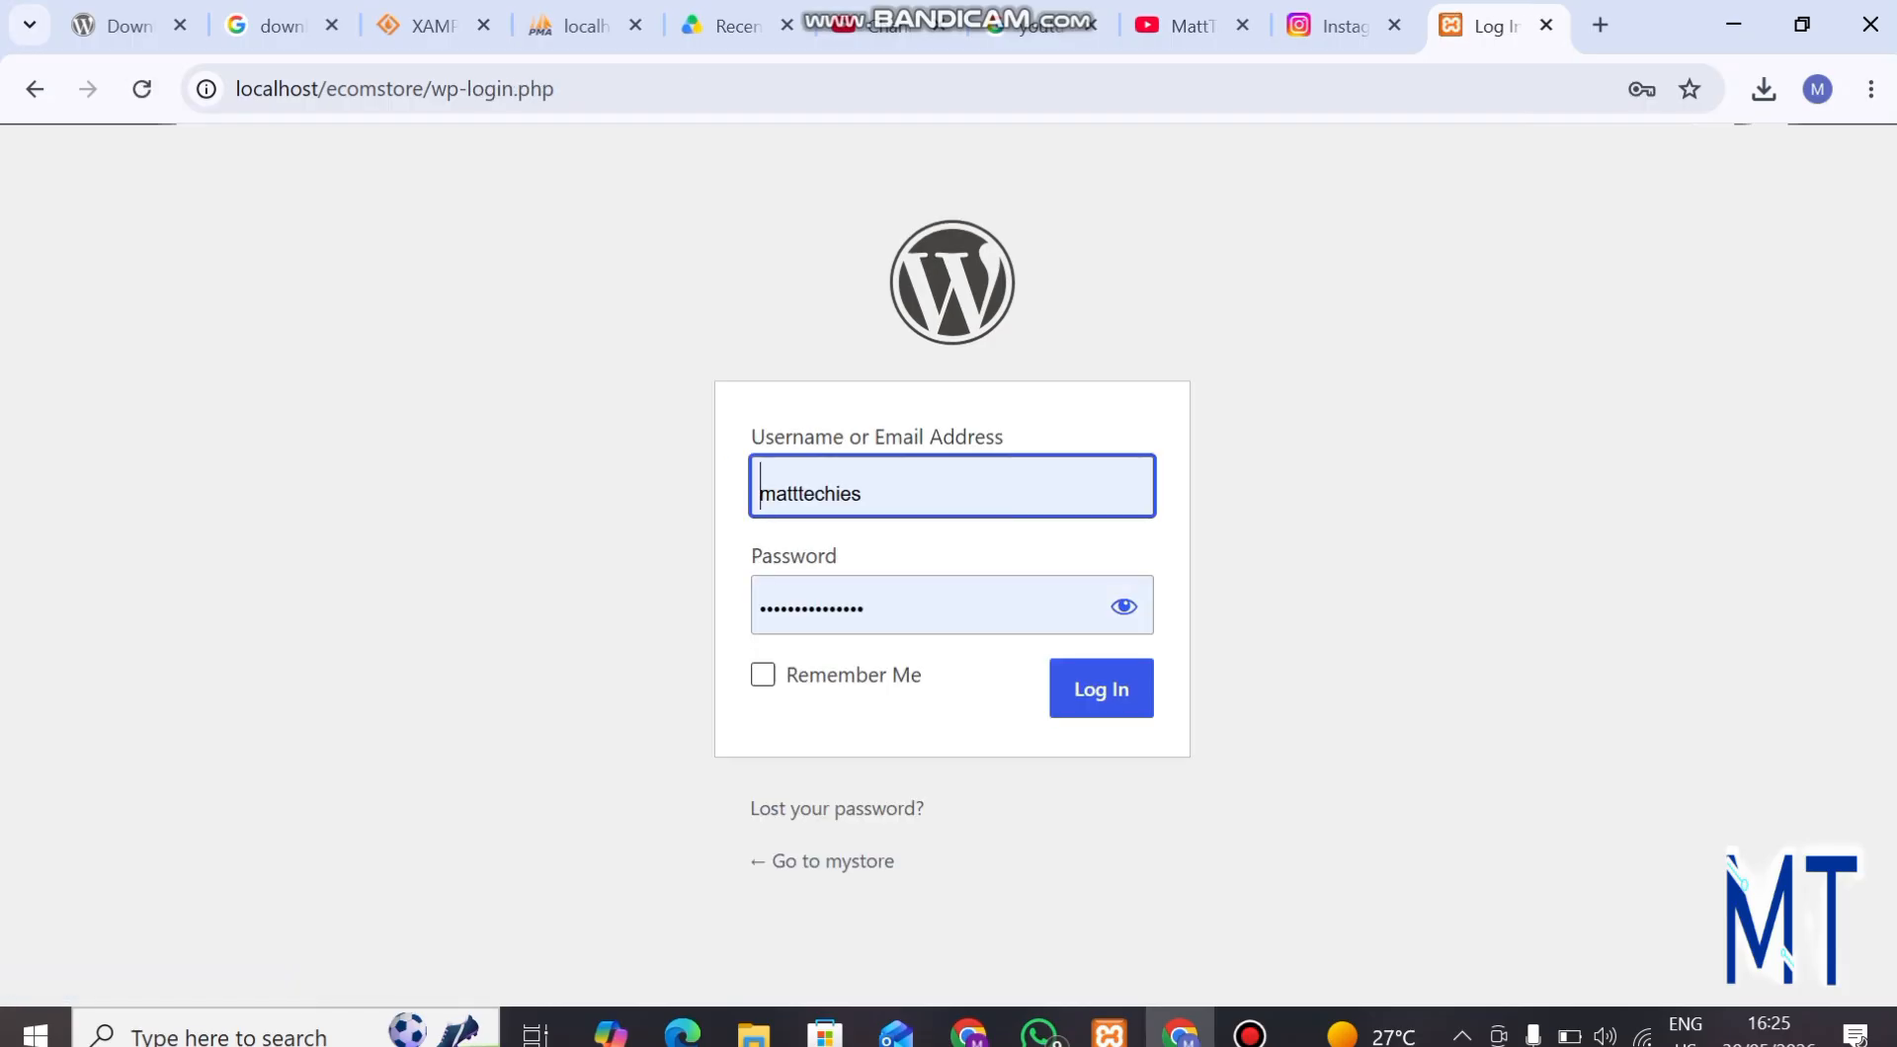
pyautogui.click(763, 674)
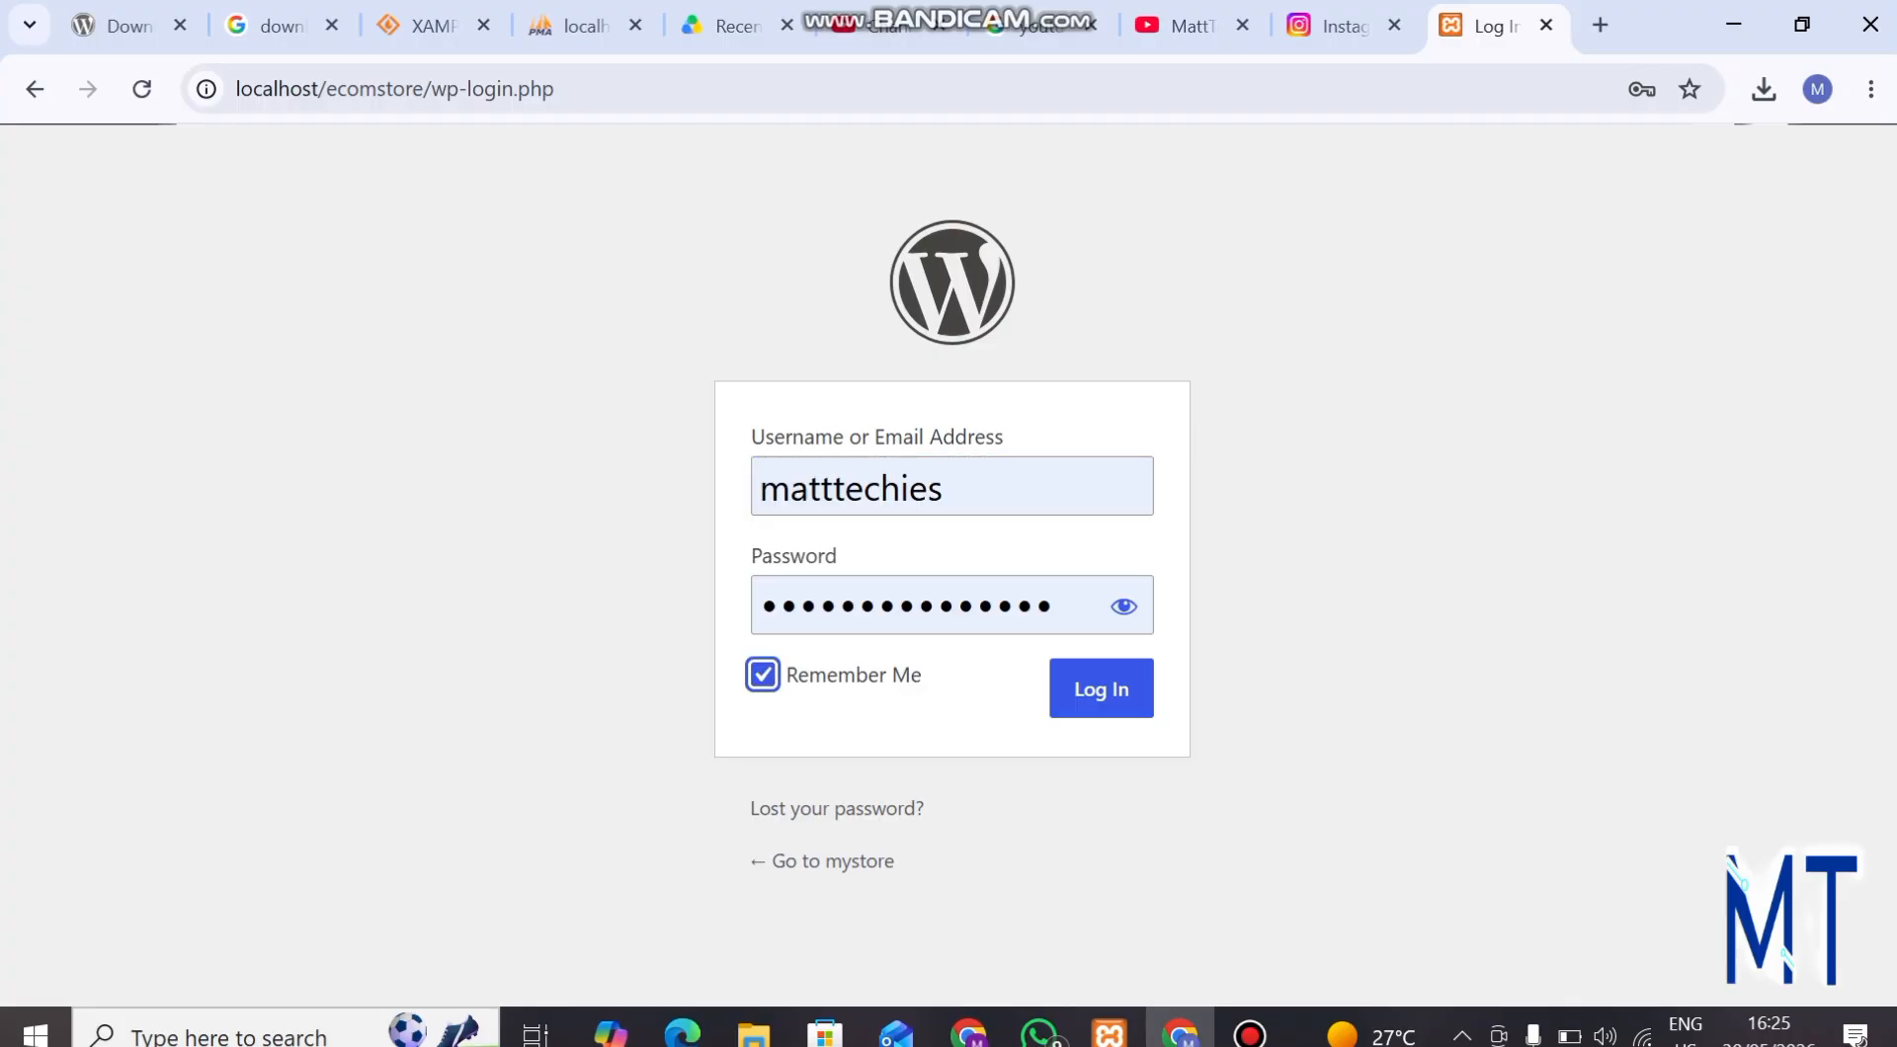
pyautogui.click(1100, 689)
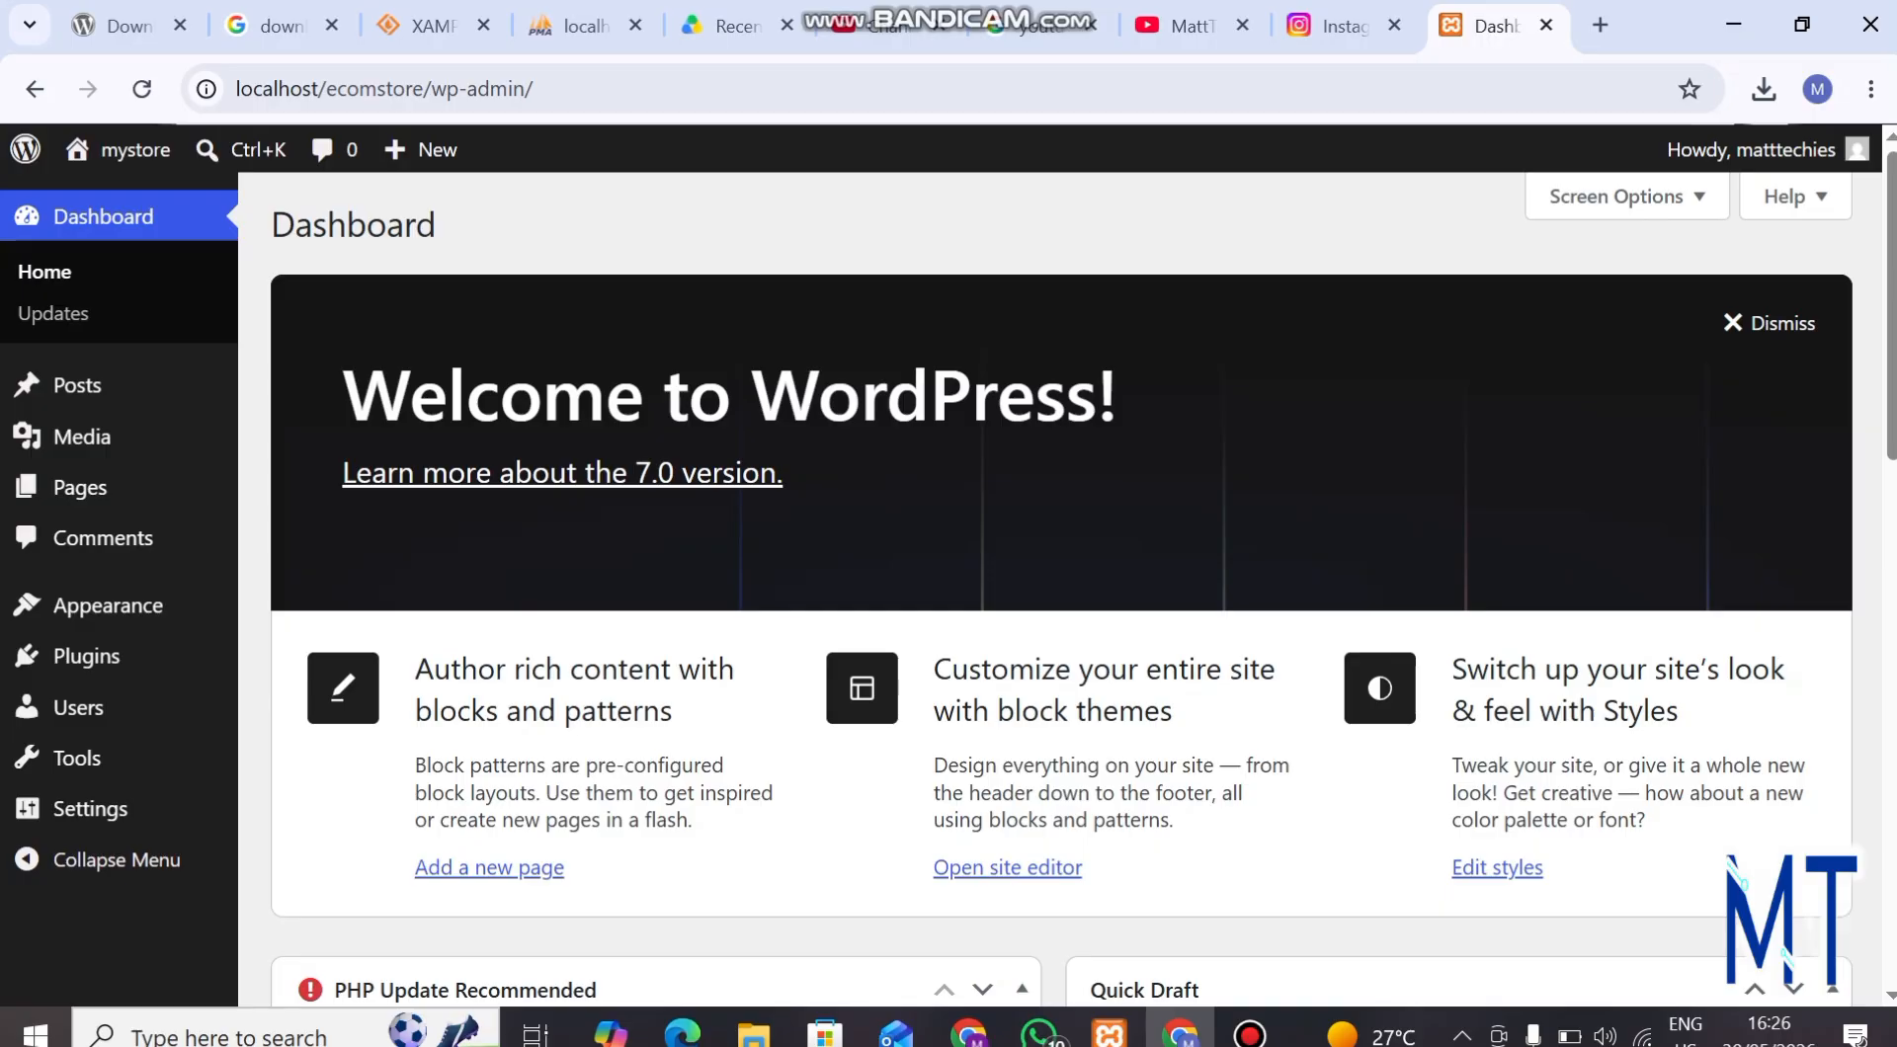
# Go to the page for adding new themes and search the theme directory for "shopping cart", dismissing the Internet Download Manager pop-up.
pyautogui.moveTo(109, 605)
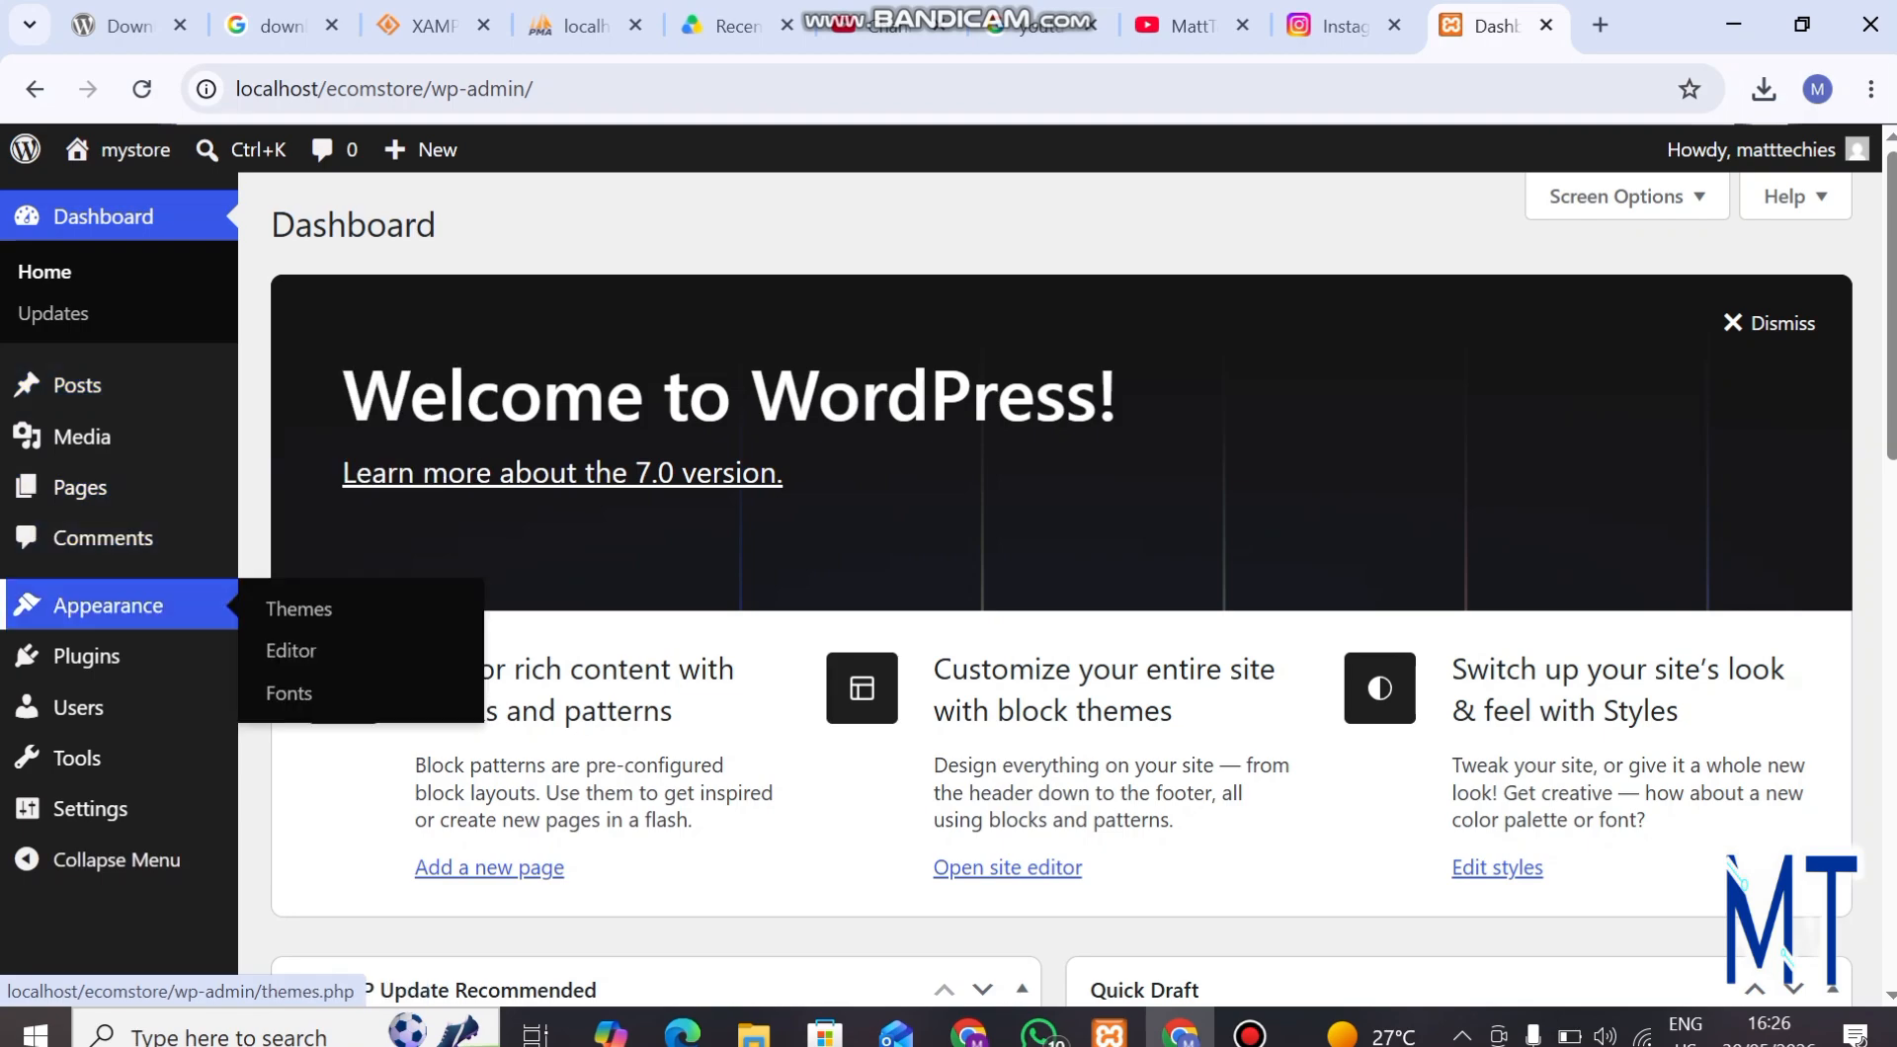
pyautogui.click(299, 608)
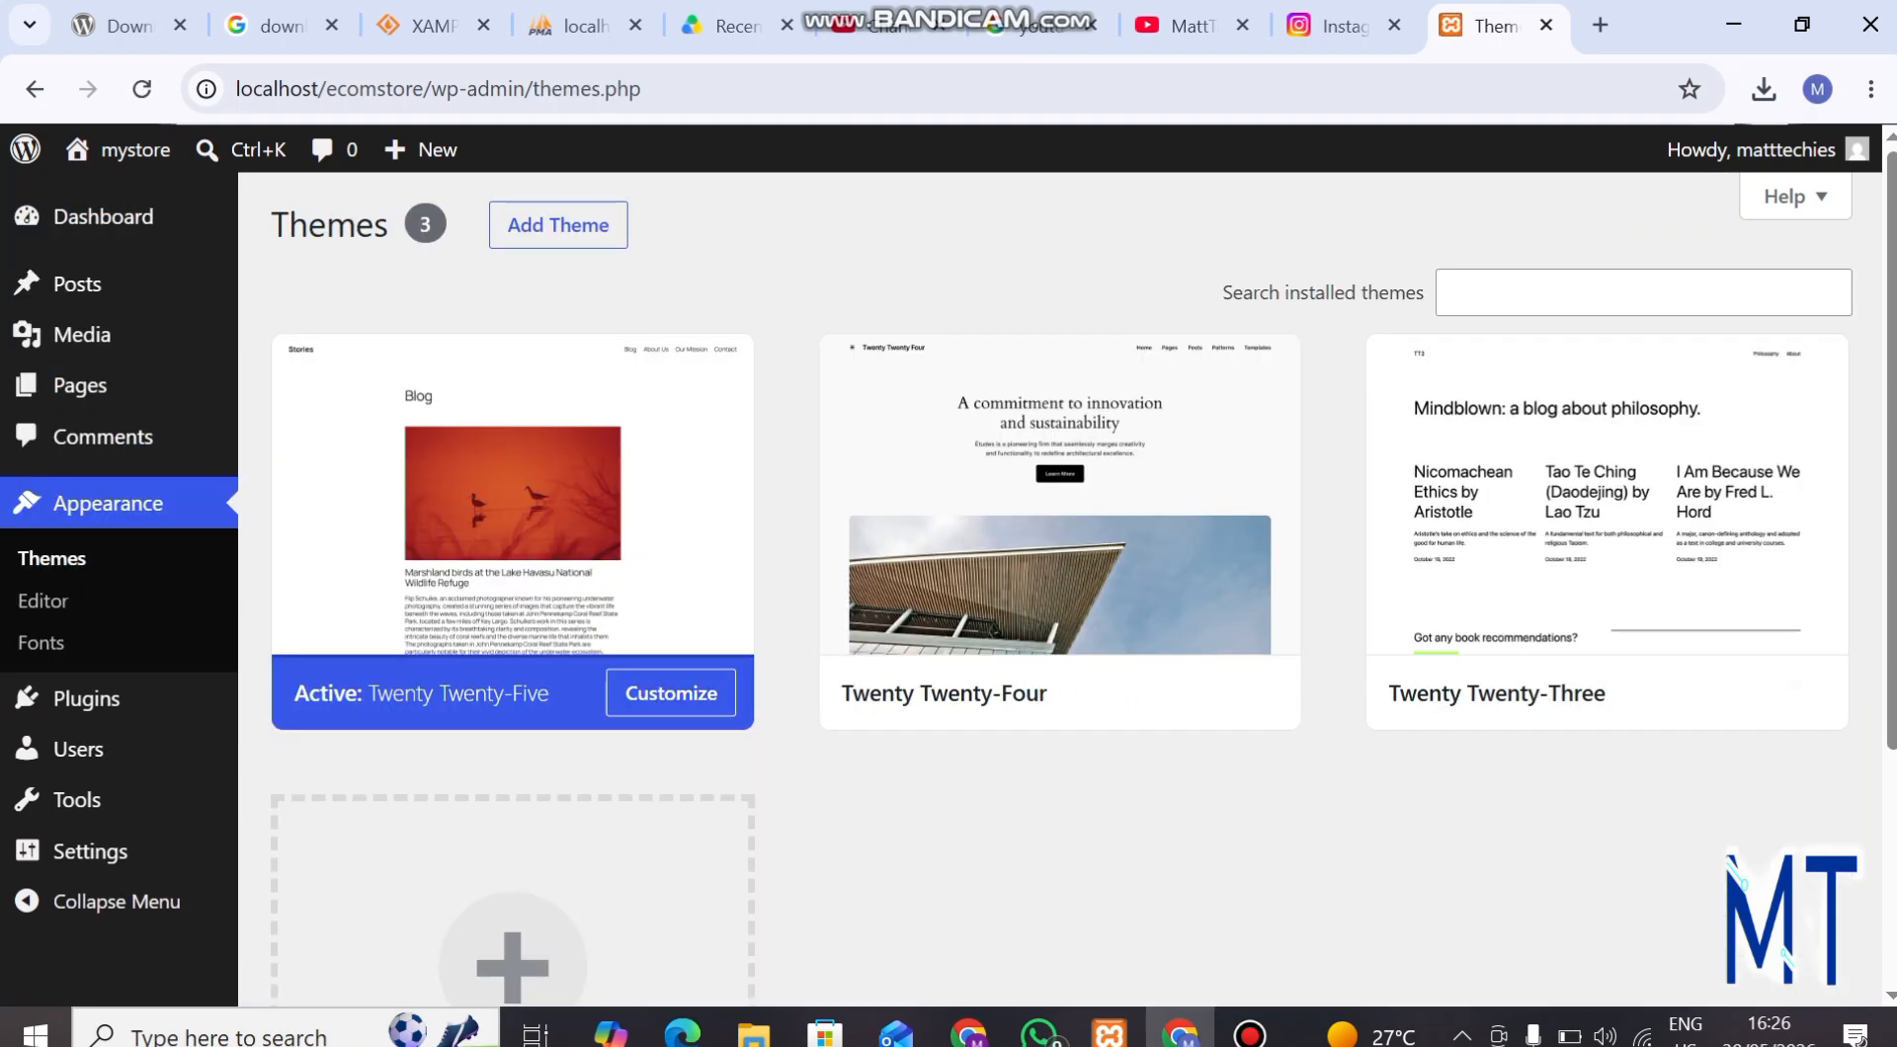
pyautogui.click(558, 225)
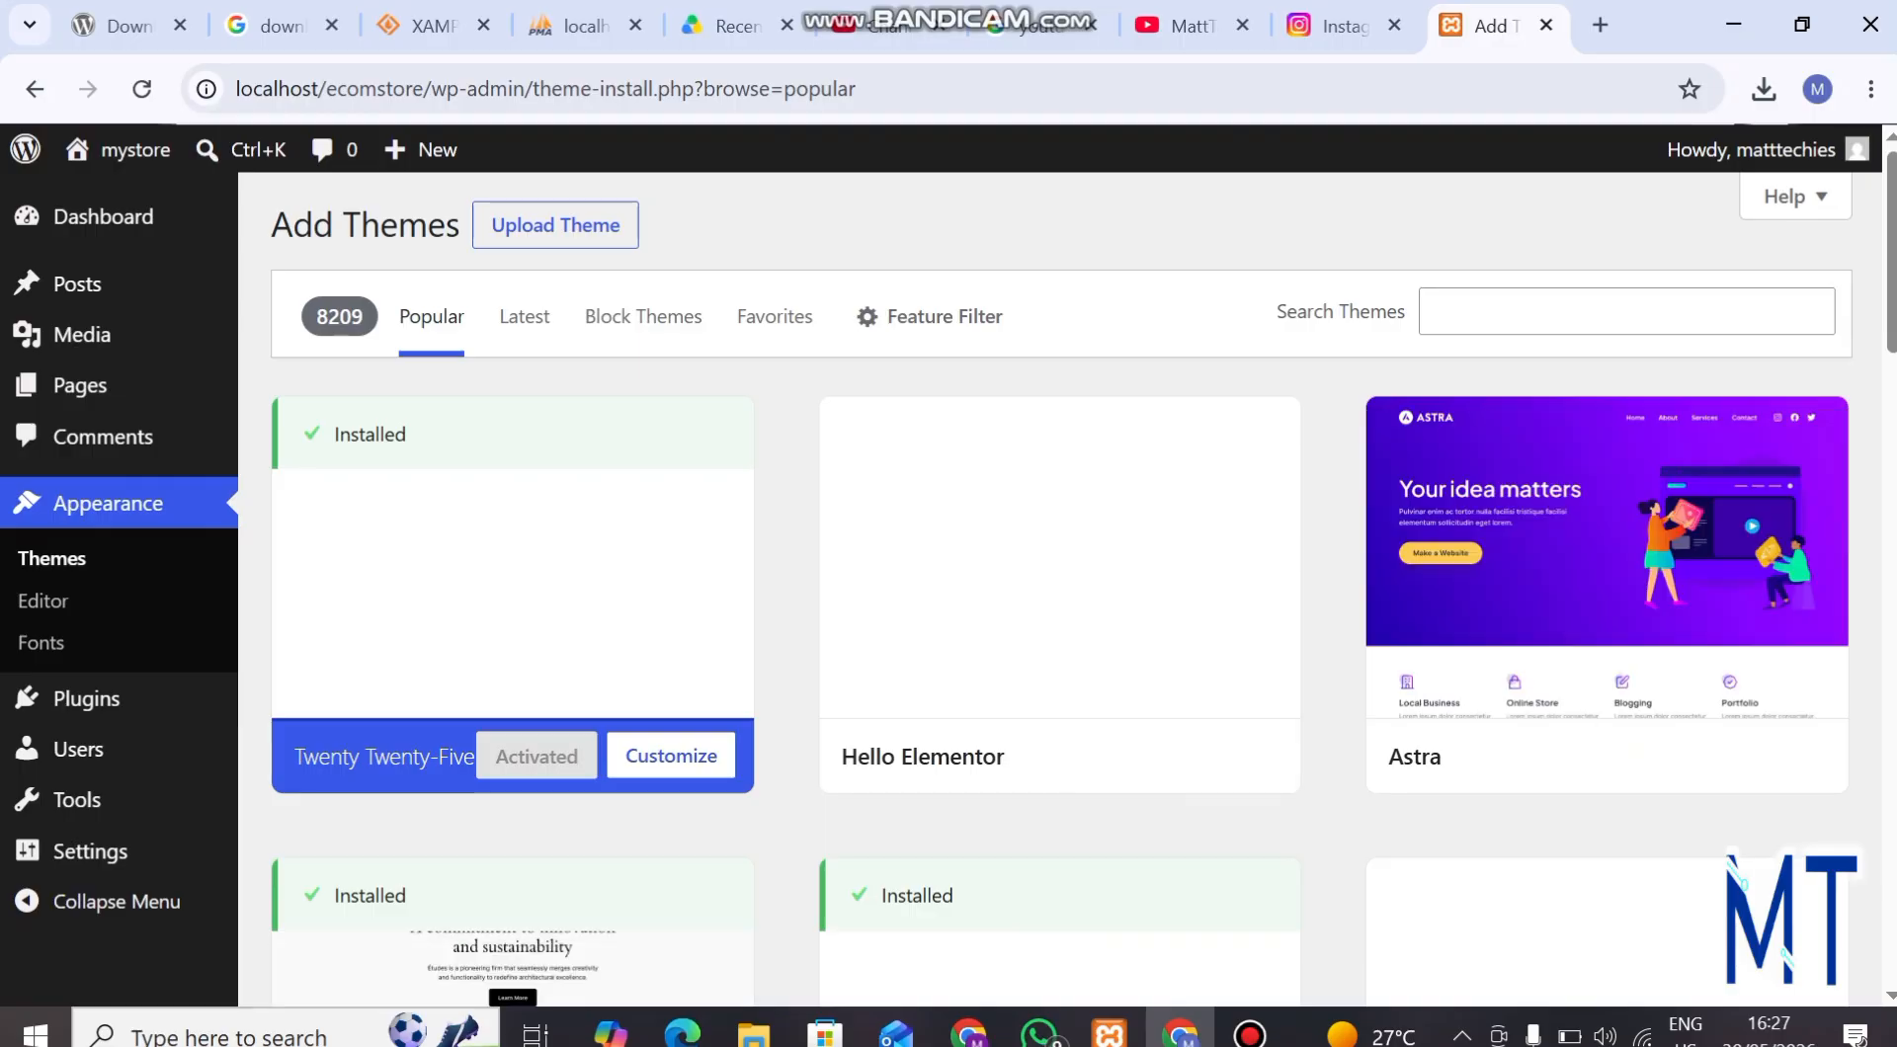
pyautogui.click(1626, 312)
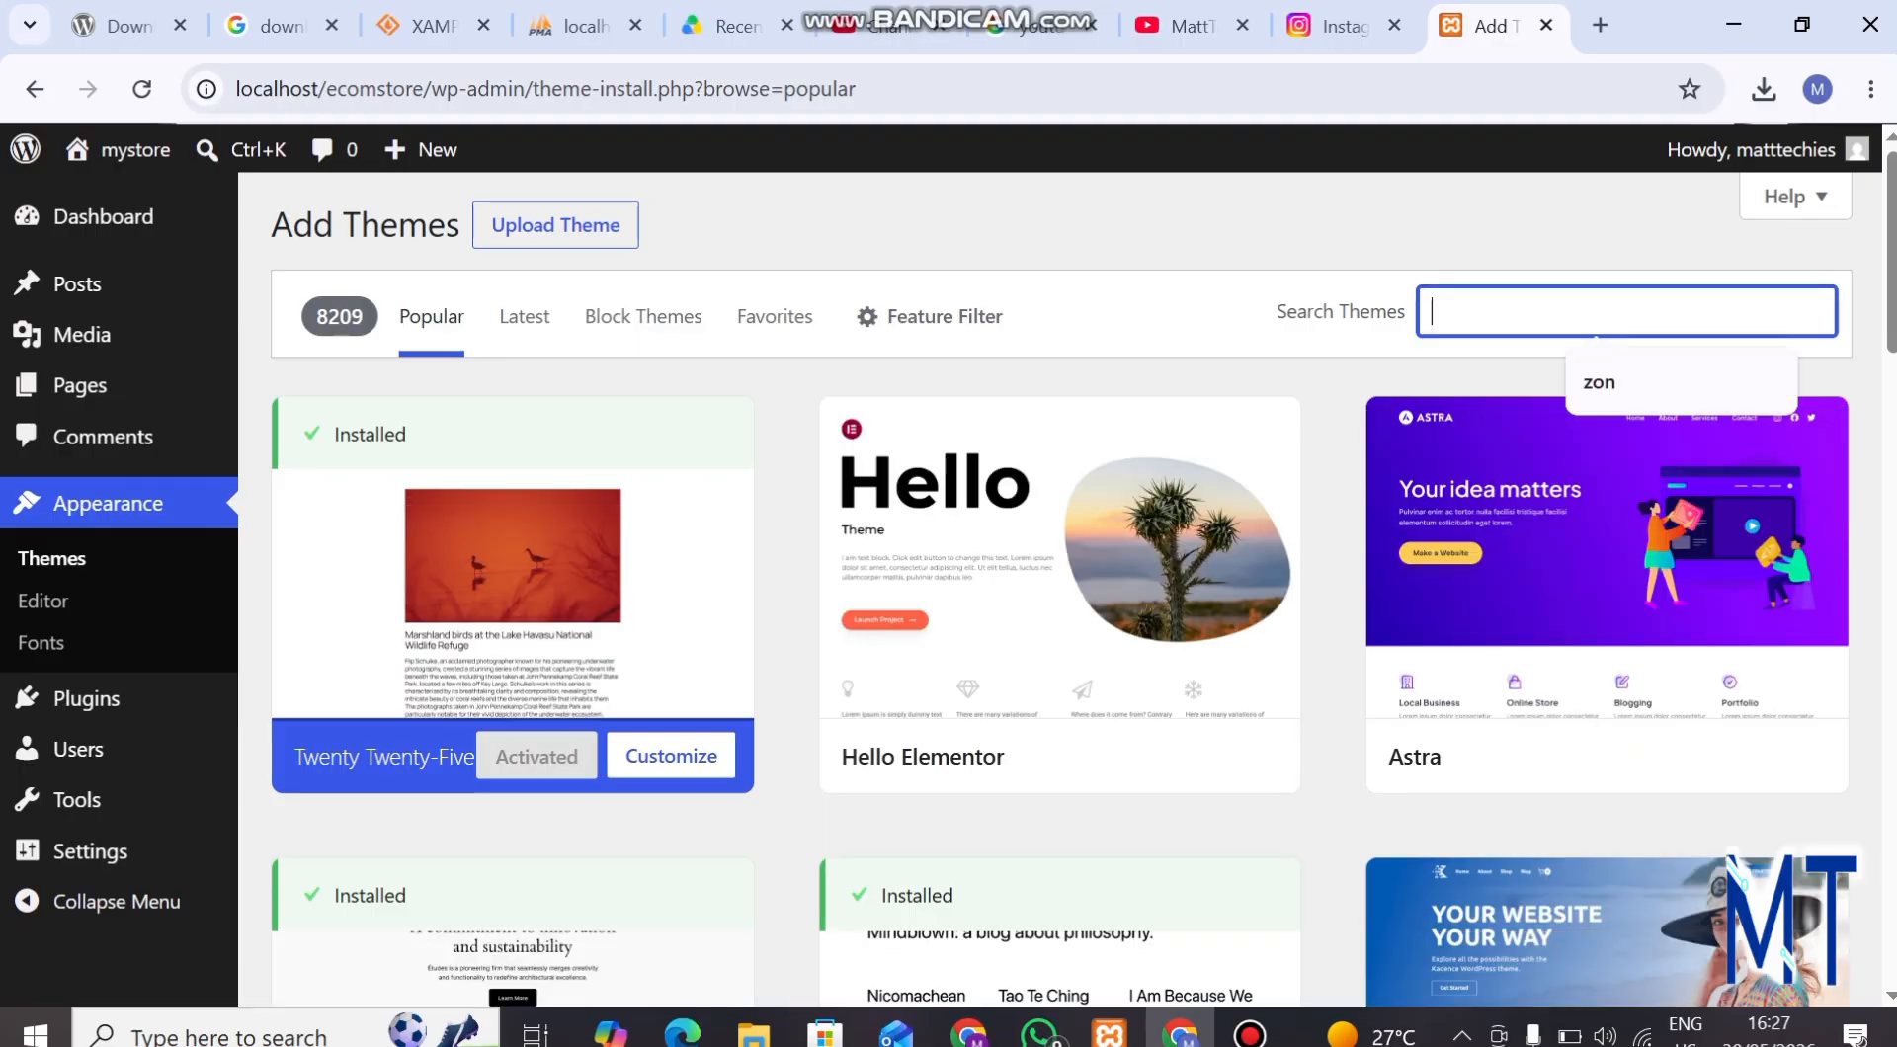
pyautogui.write('shop')
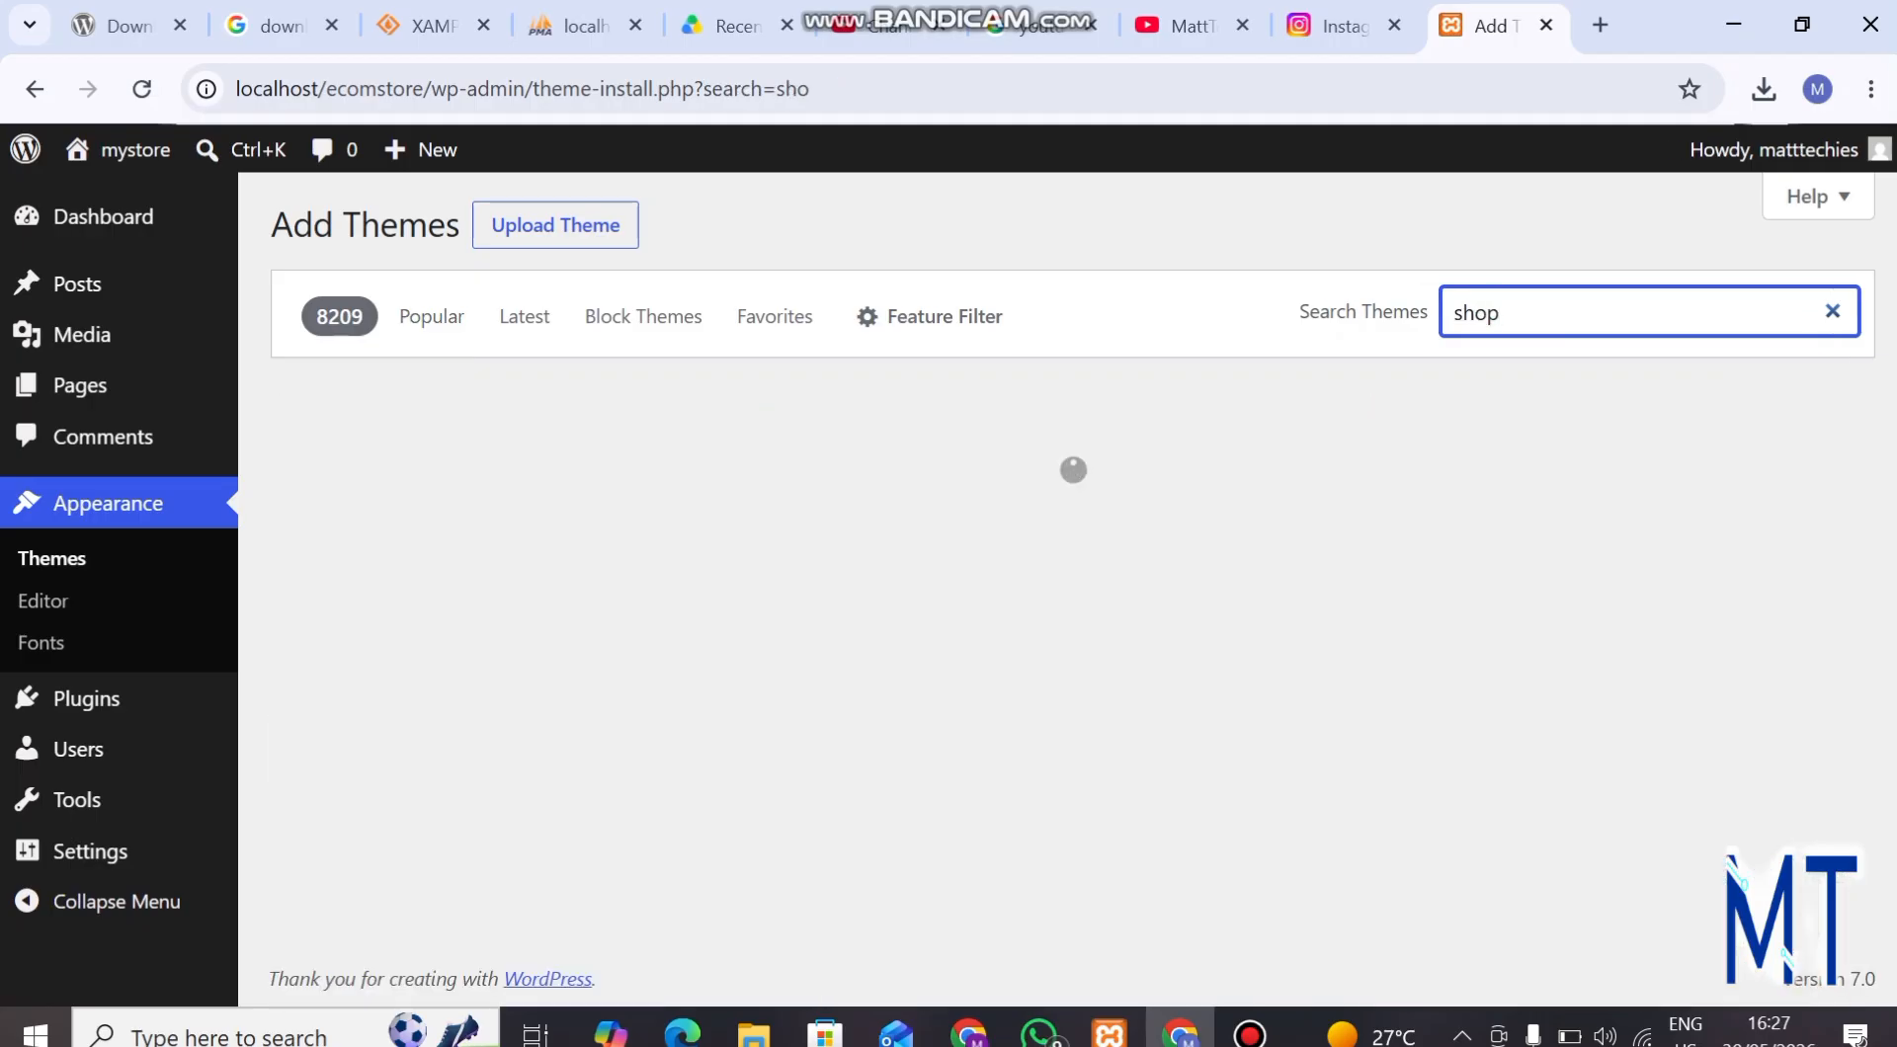
pyautogui.write('i')
pyautogui.press('BackSpace')
pyautogui.write('ping')
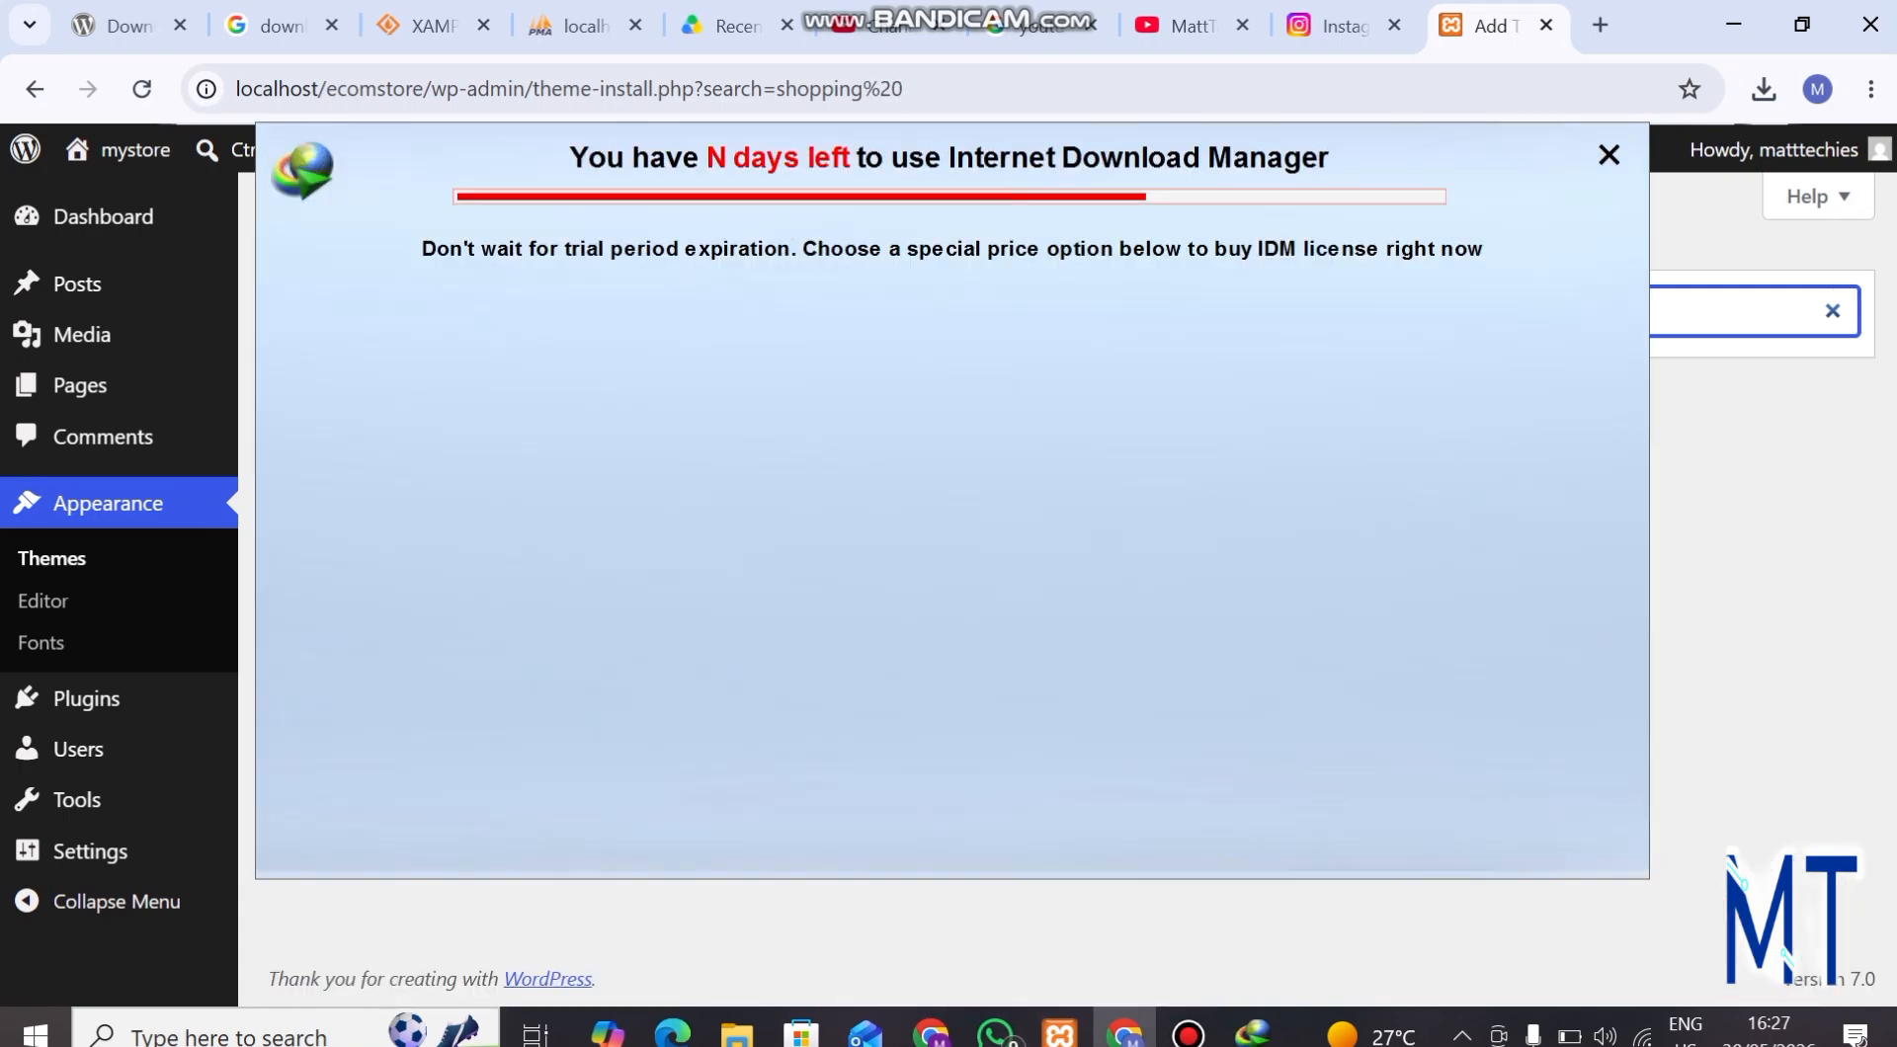
pyautogui.write('cart')
pyautogui.click(1608, 155)
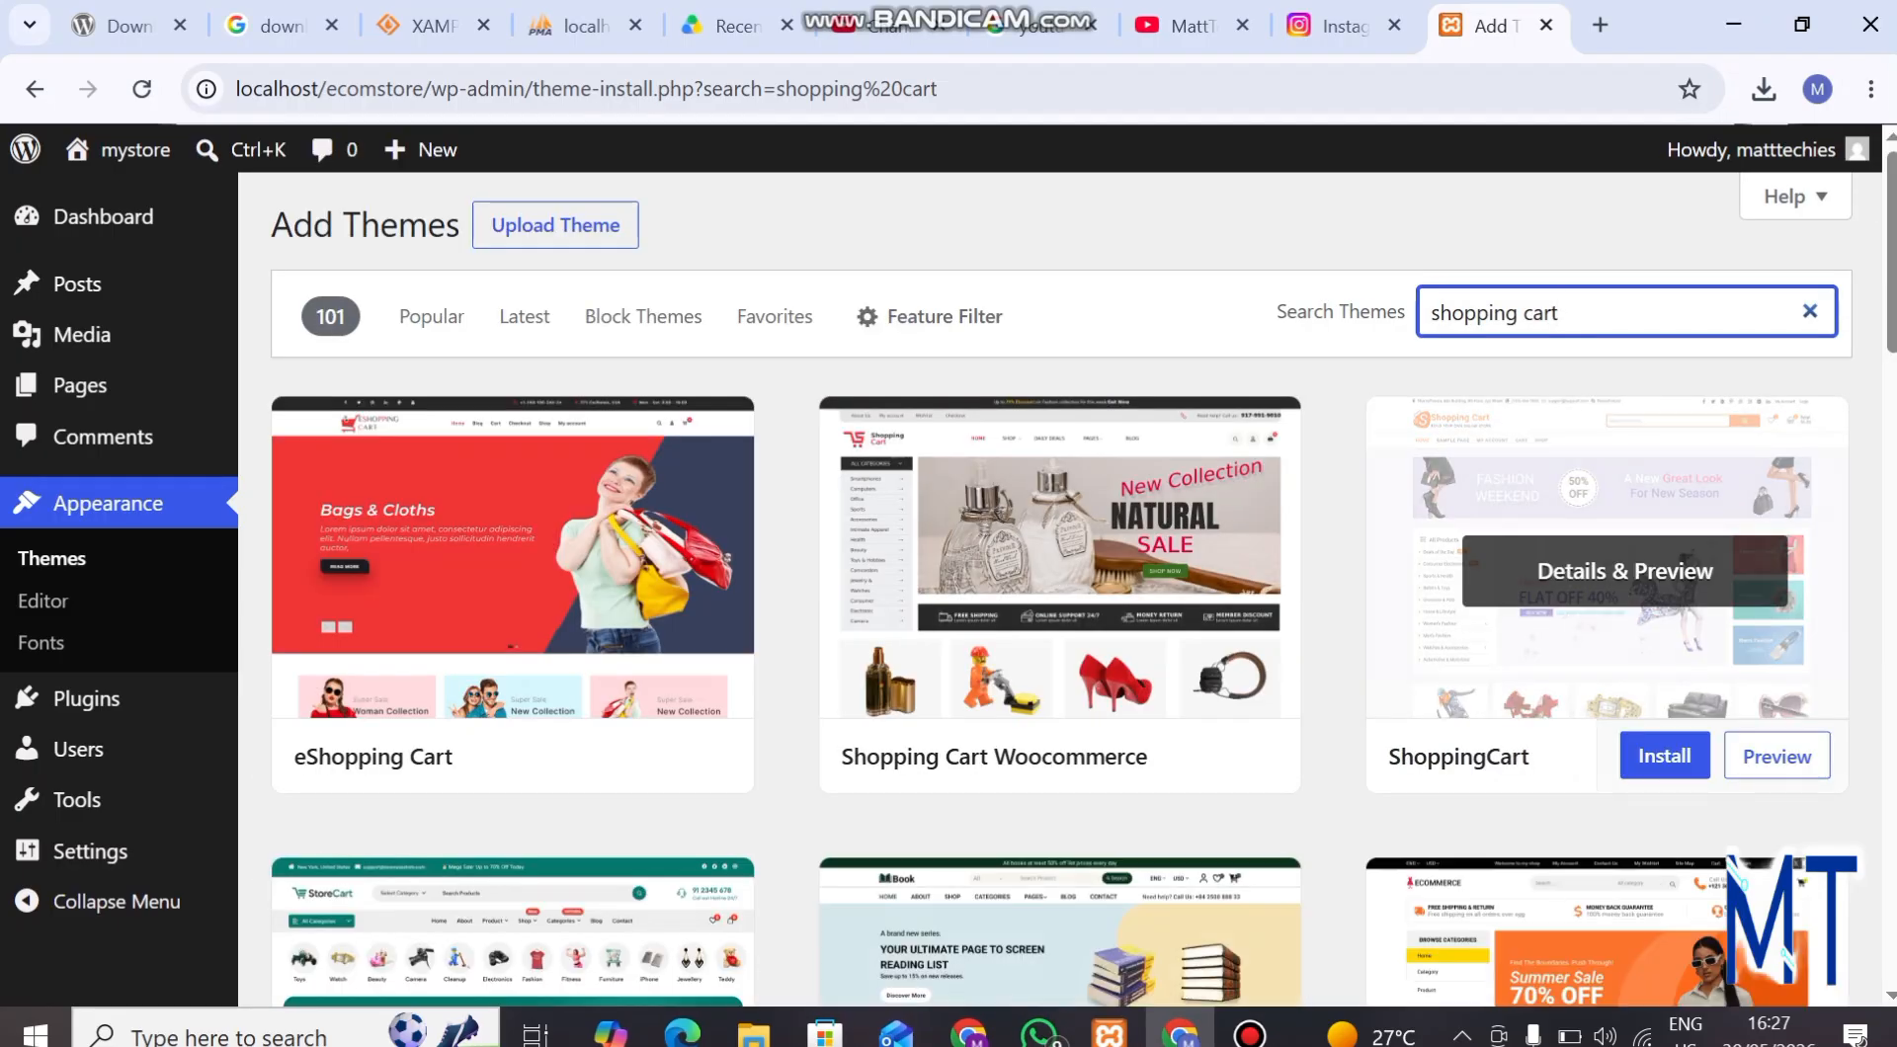
# Install the ShoppingCart theme from the search results and activate it.
pyautogui.click(1663, 756)
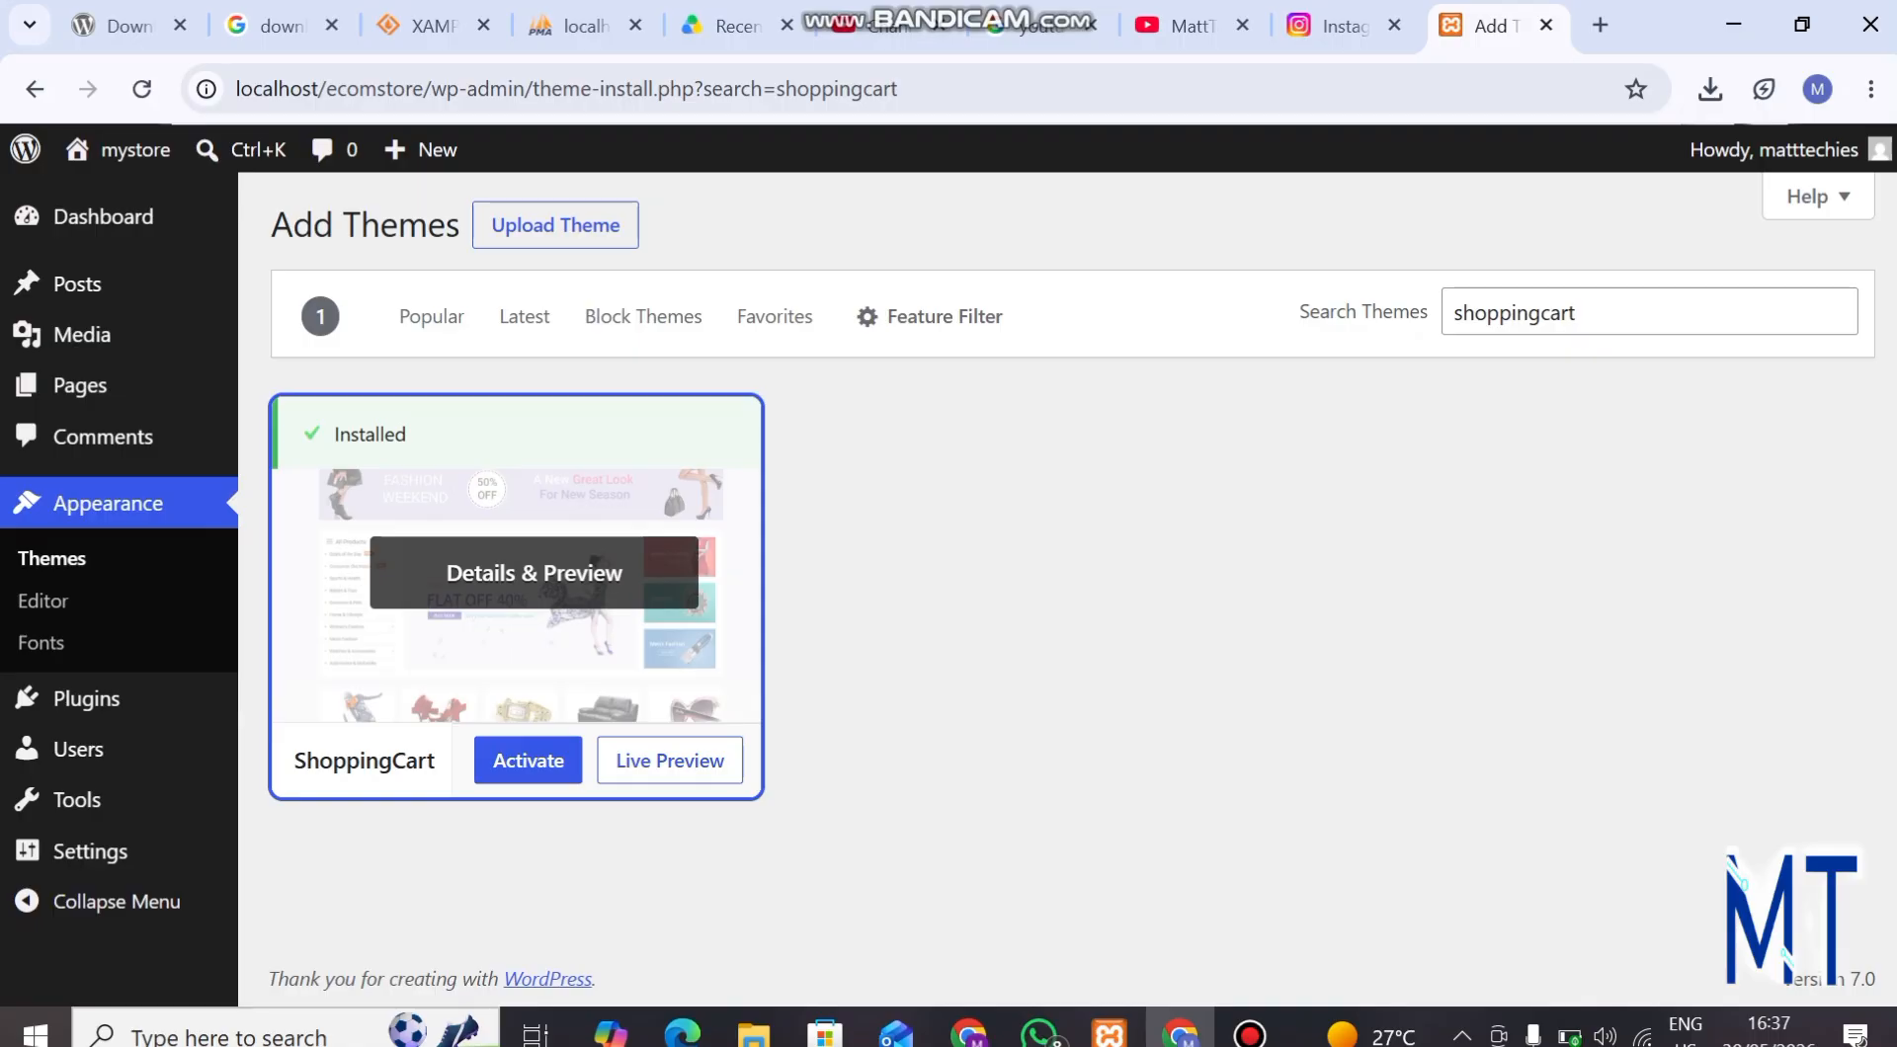
pyautogui.click(528, 760)
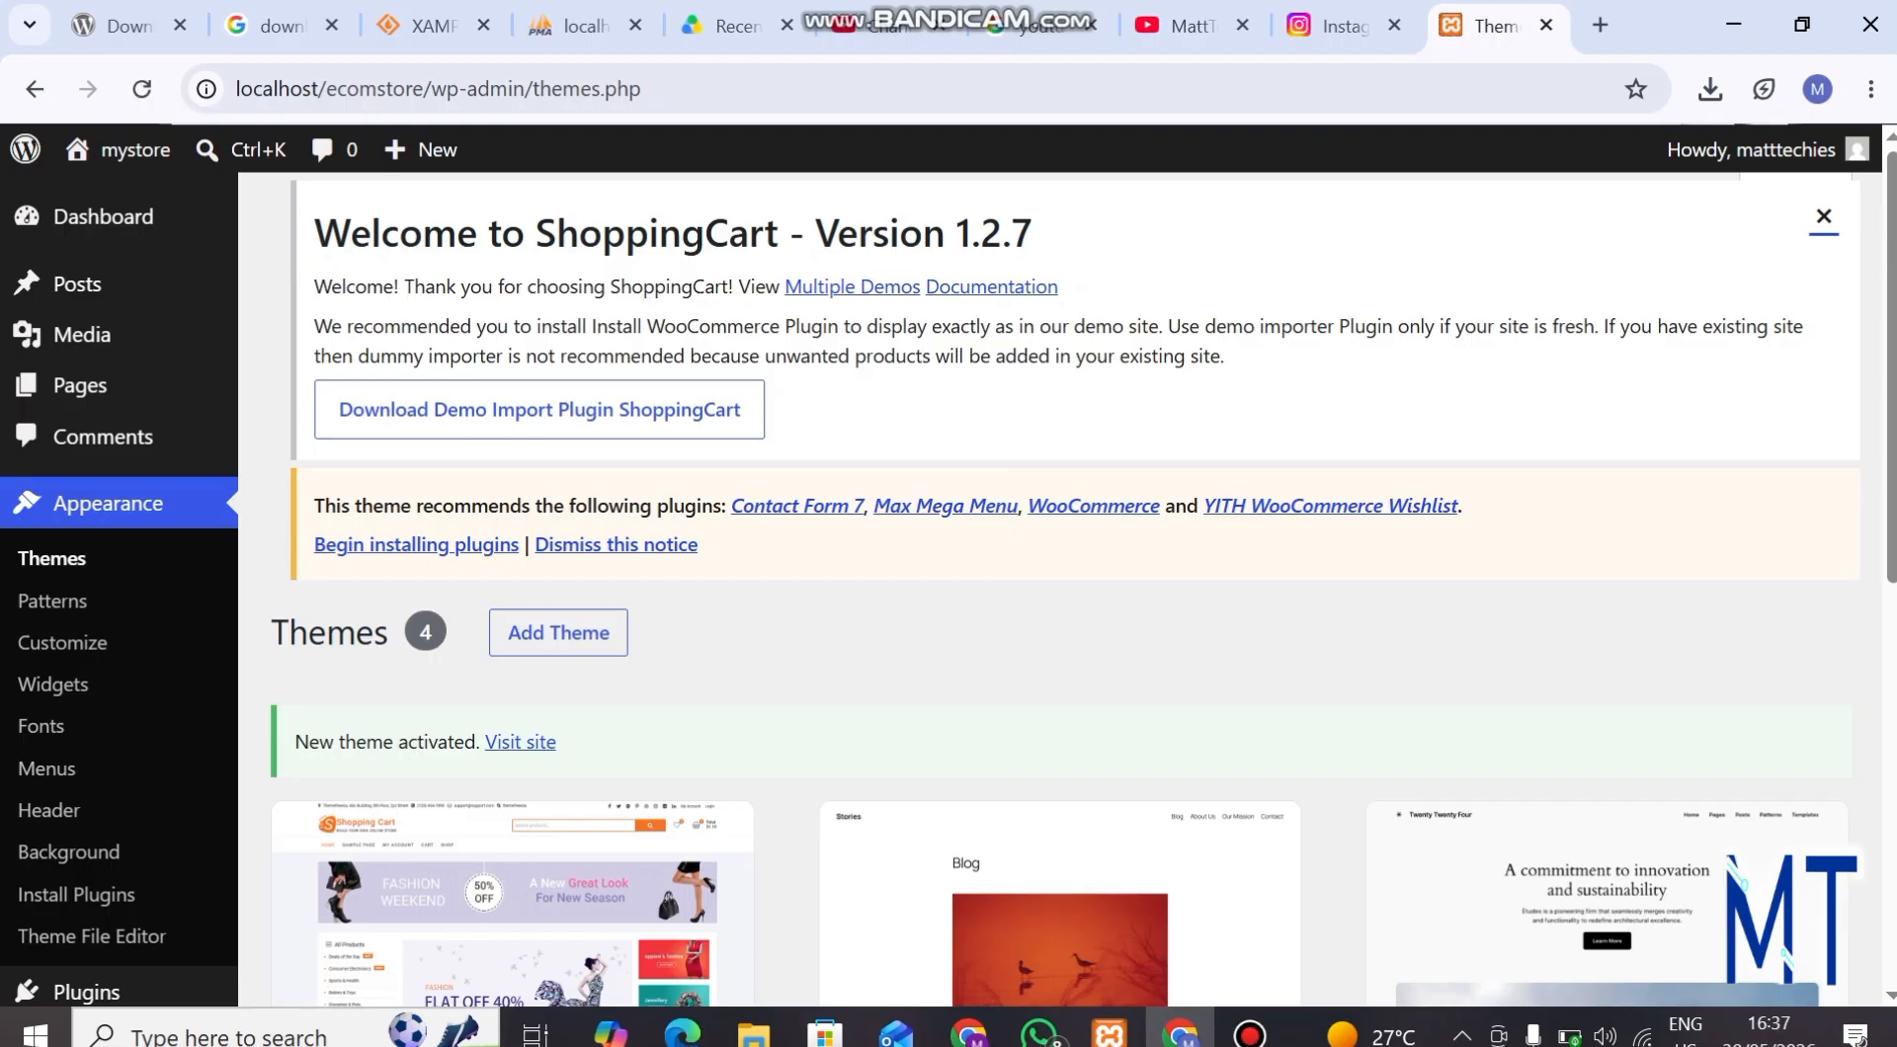
# Open the mystore front end in a new tab and examine how the home page looks with the ShoppingCart theme.
pyautogui.moveTo(123, 151)
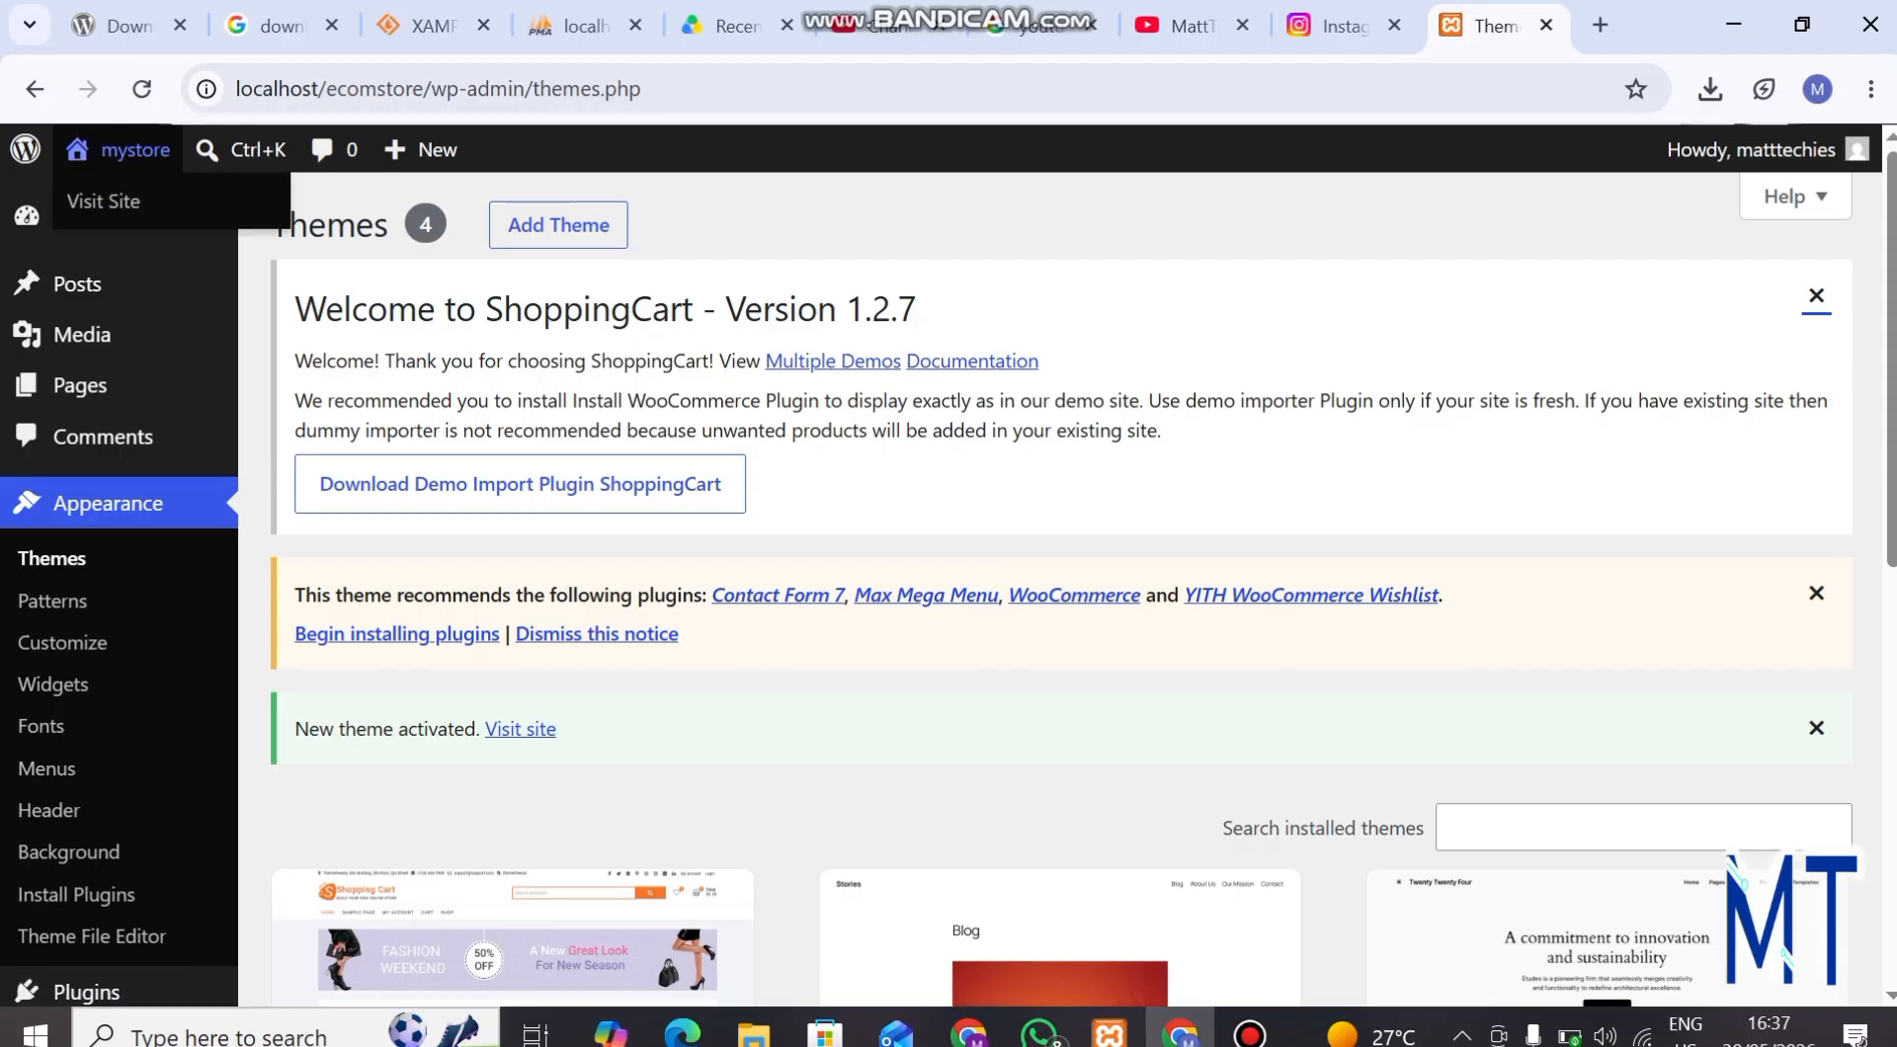
pyautogui.middleClick(104, 201)
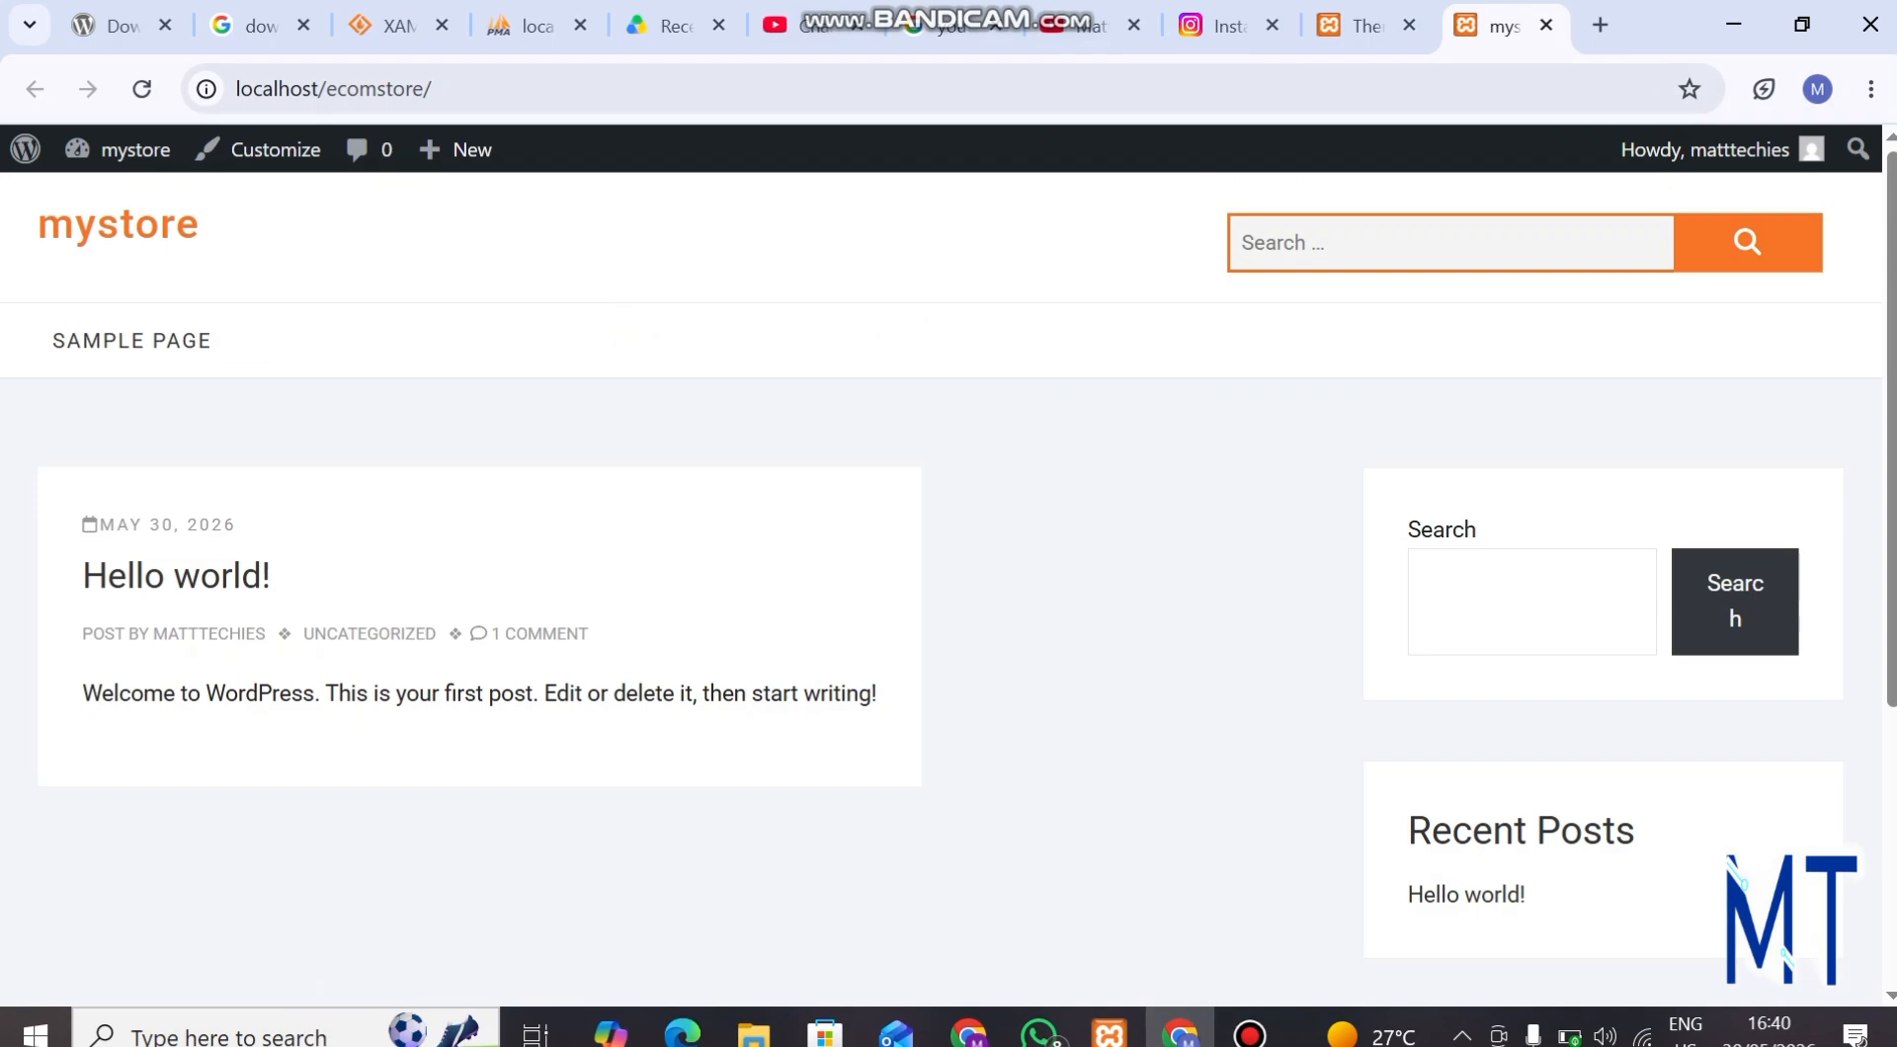
pyautogui.scroll(-5, 940, 583)
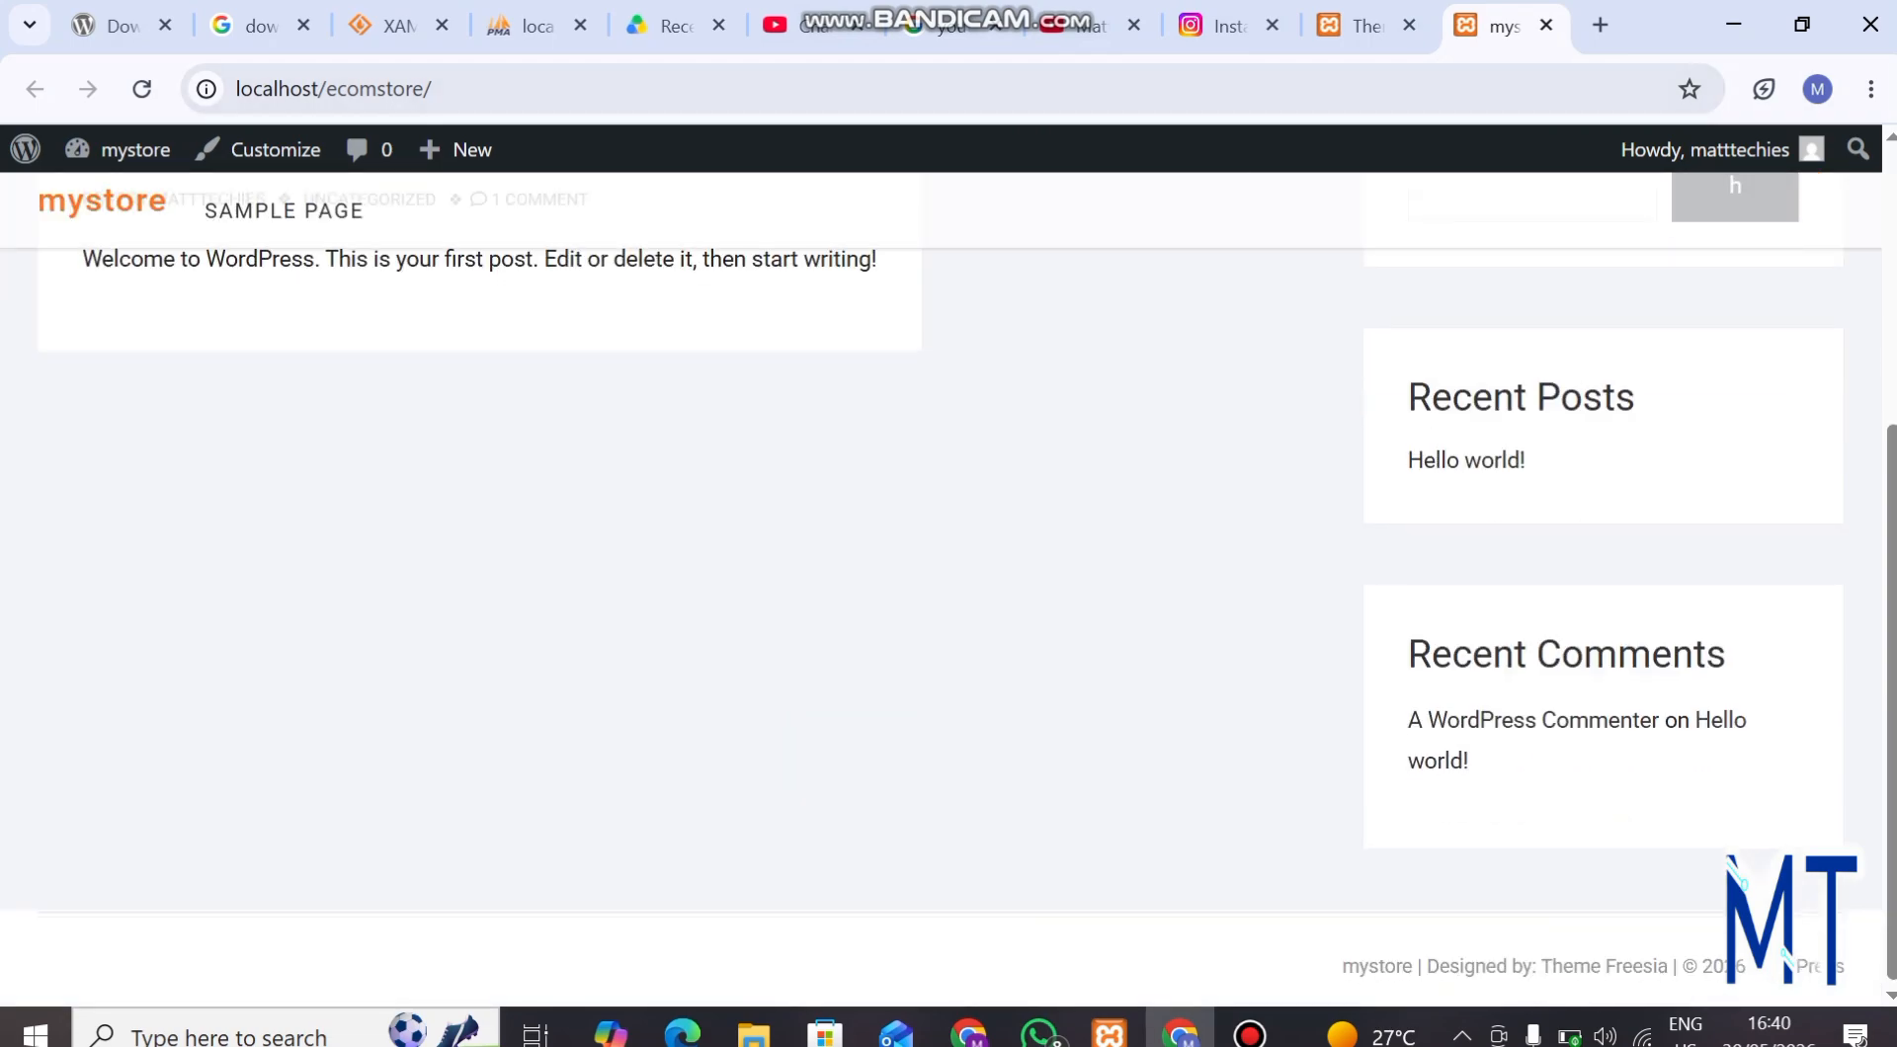
pyautogui.scroll(5, 941, 582)
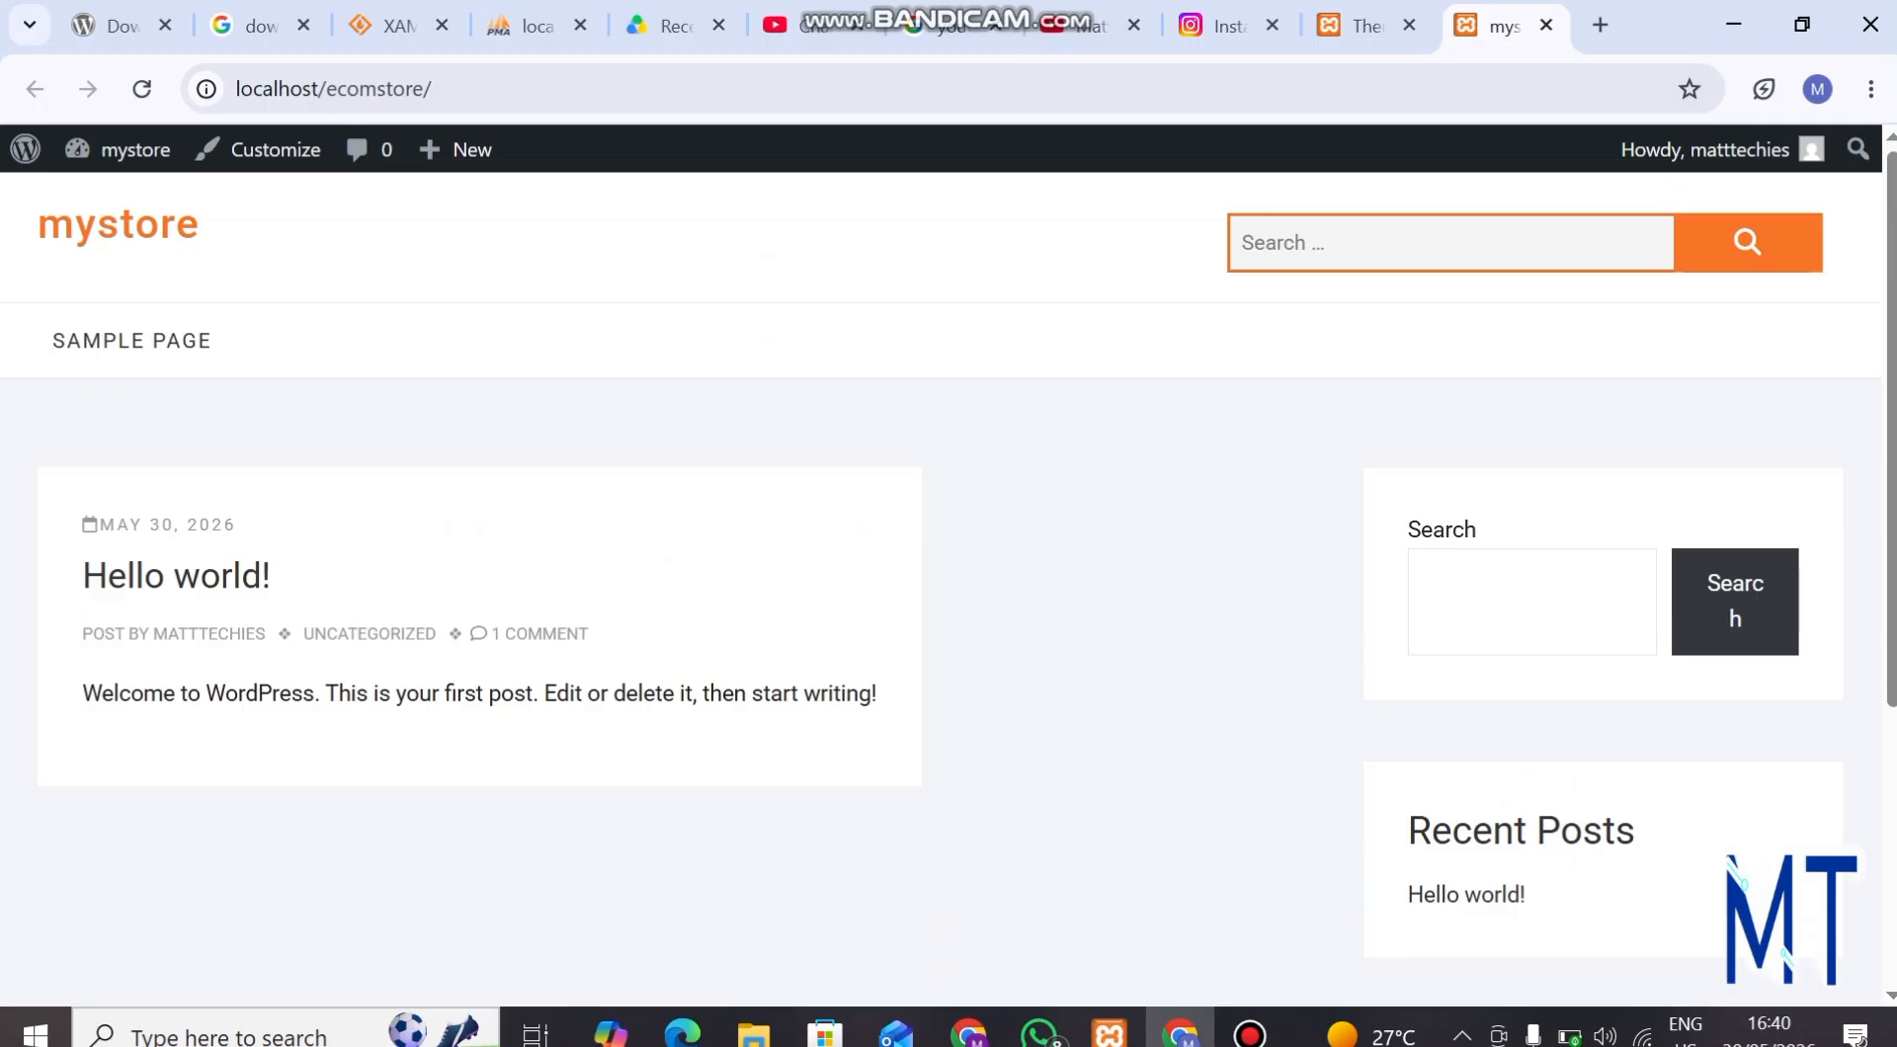
# Return to the WordPress admin, go to the page for adding plugins, and search the plugin directory for "woo".
pyautogui.click(1366, 25)
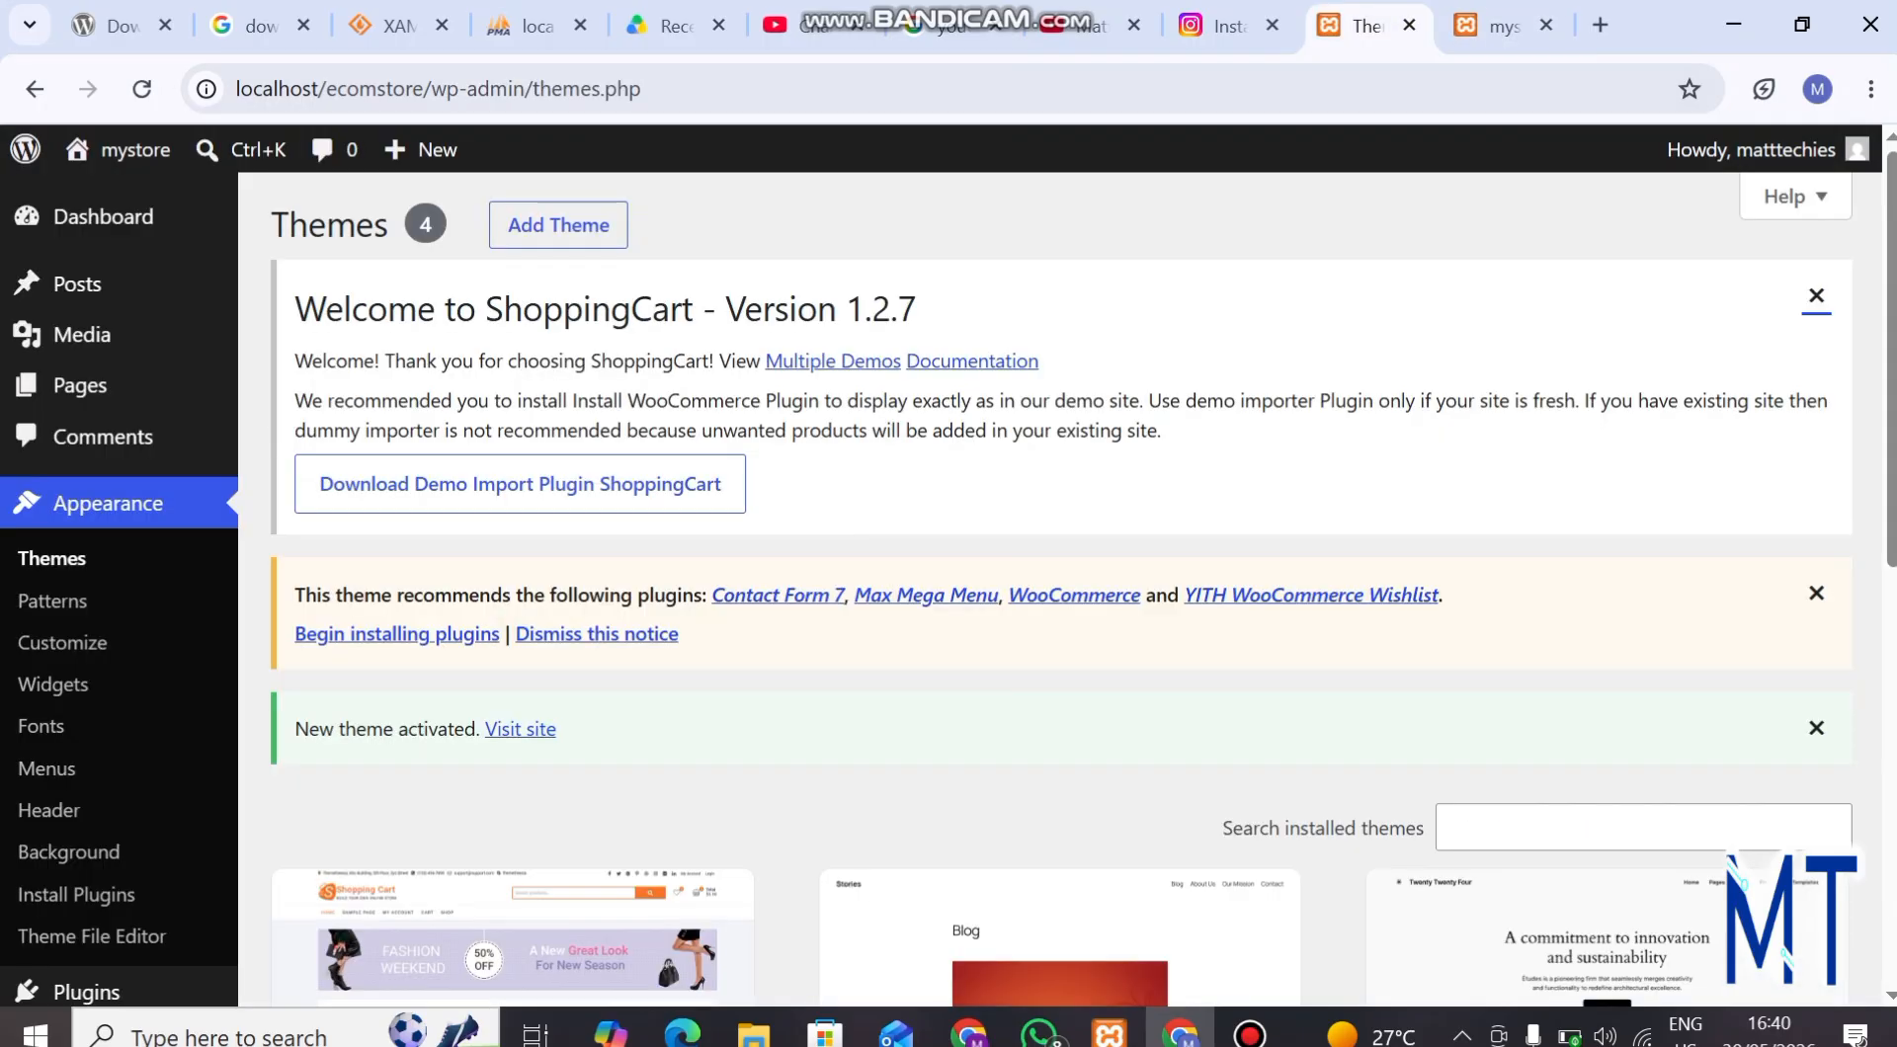
pyautogui.scroll(-2, 49, 648)
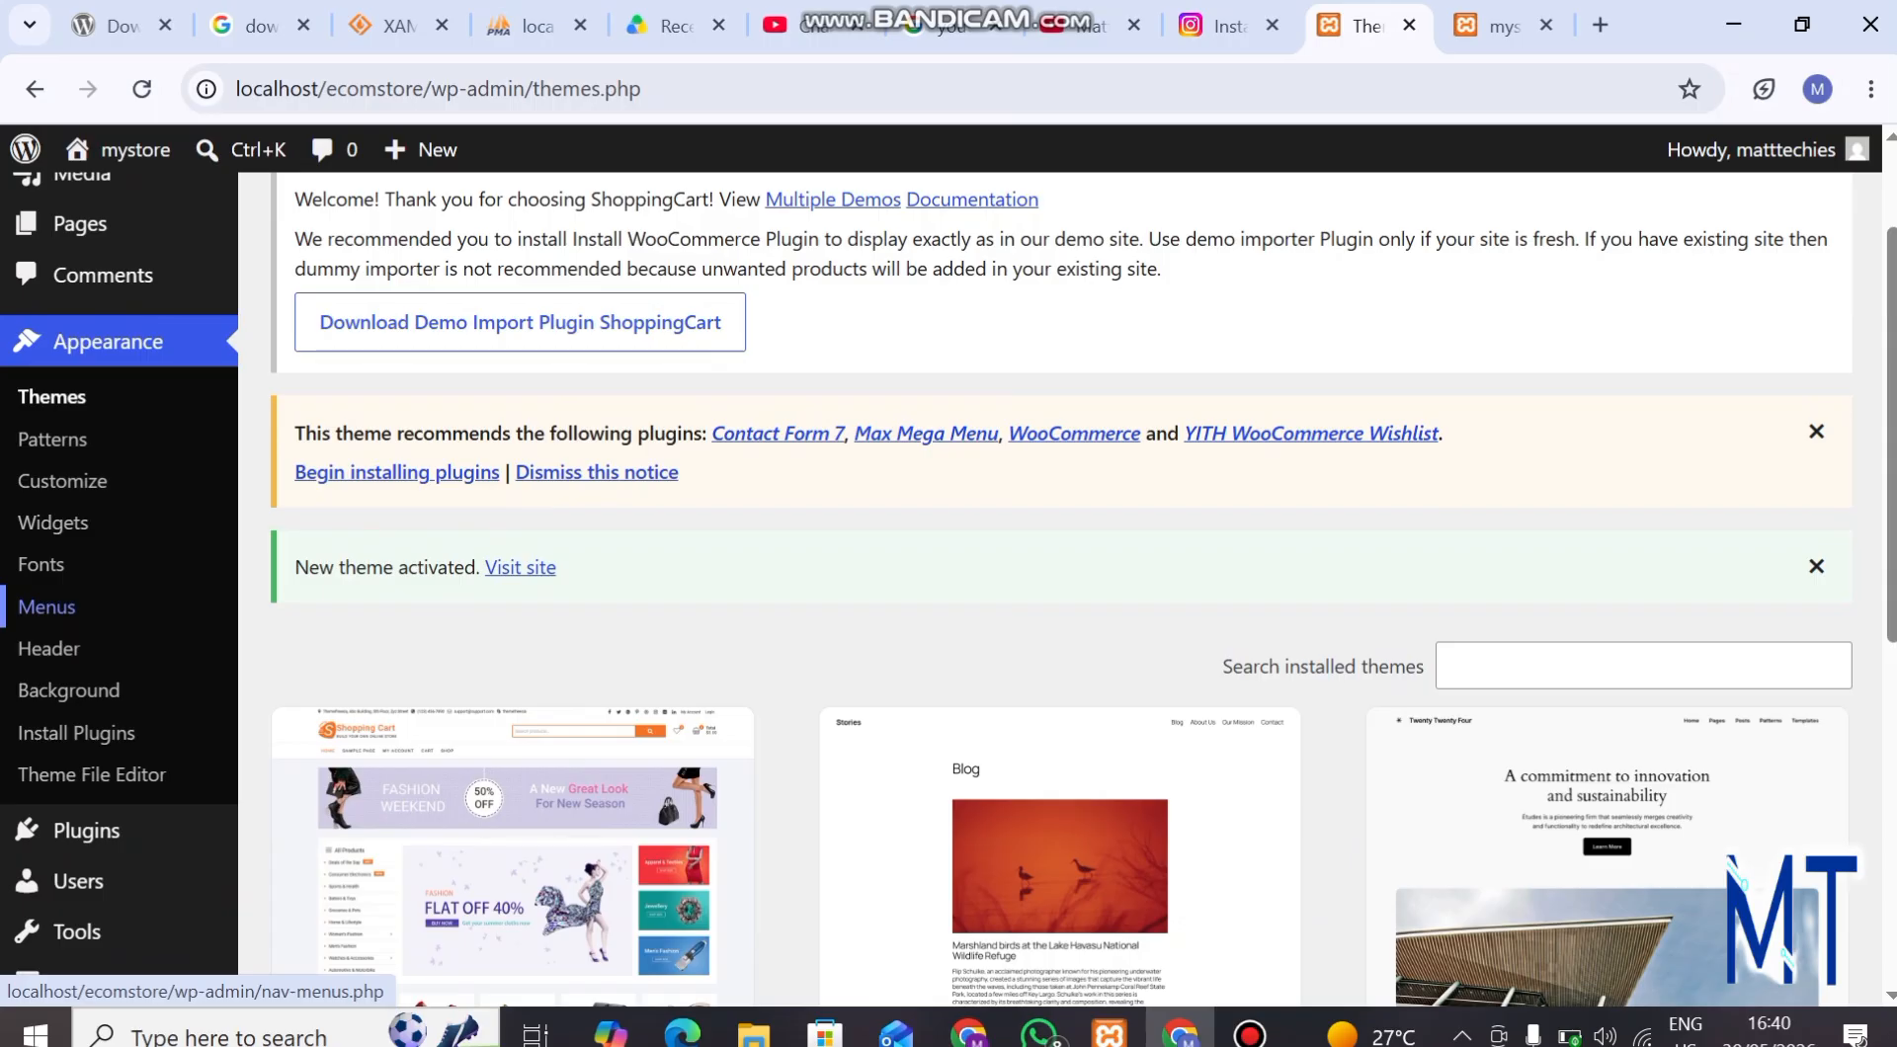
pyautogui.scroll(-2, 60, 692)
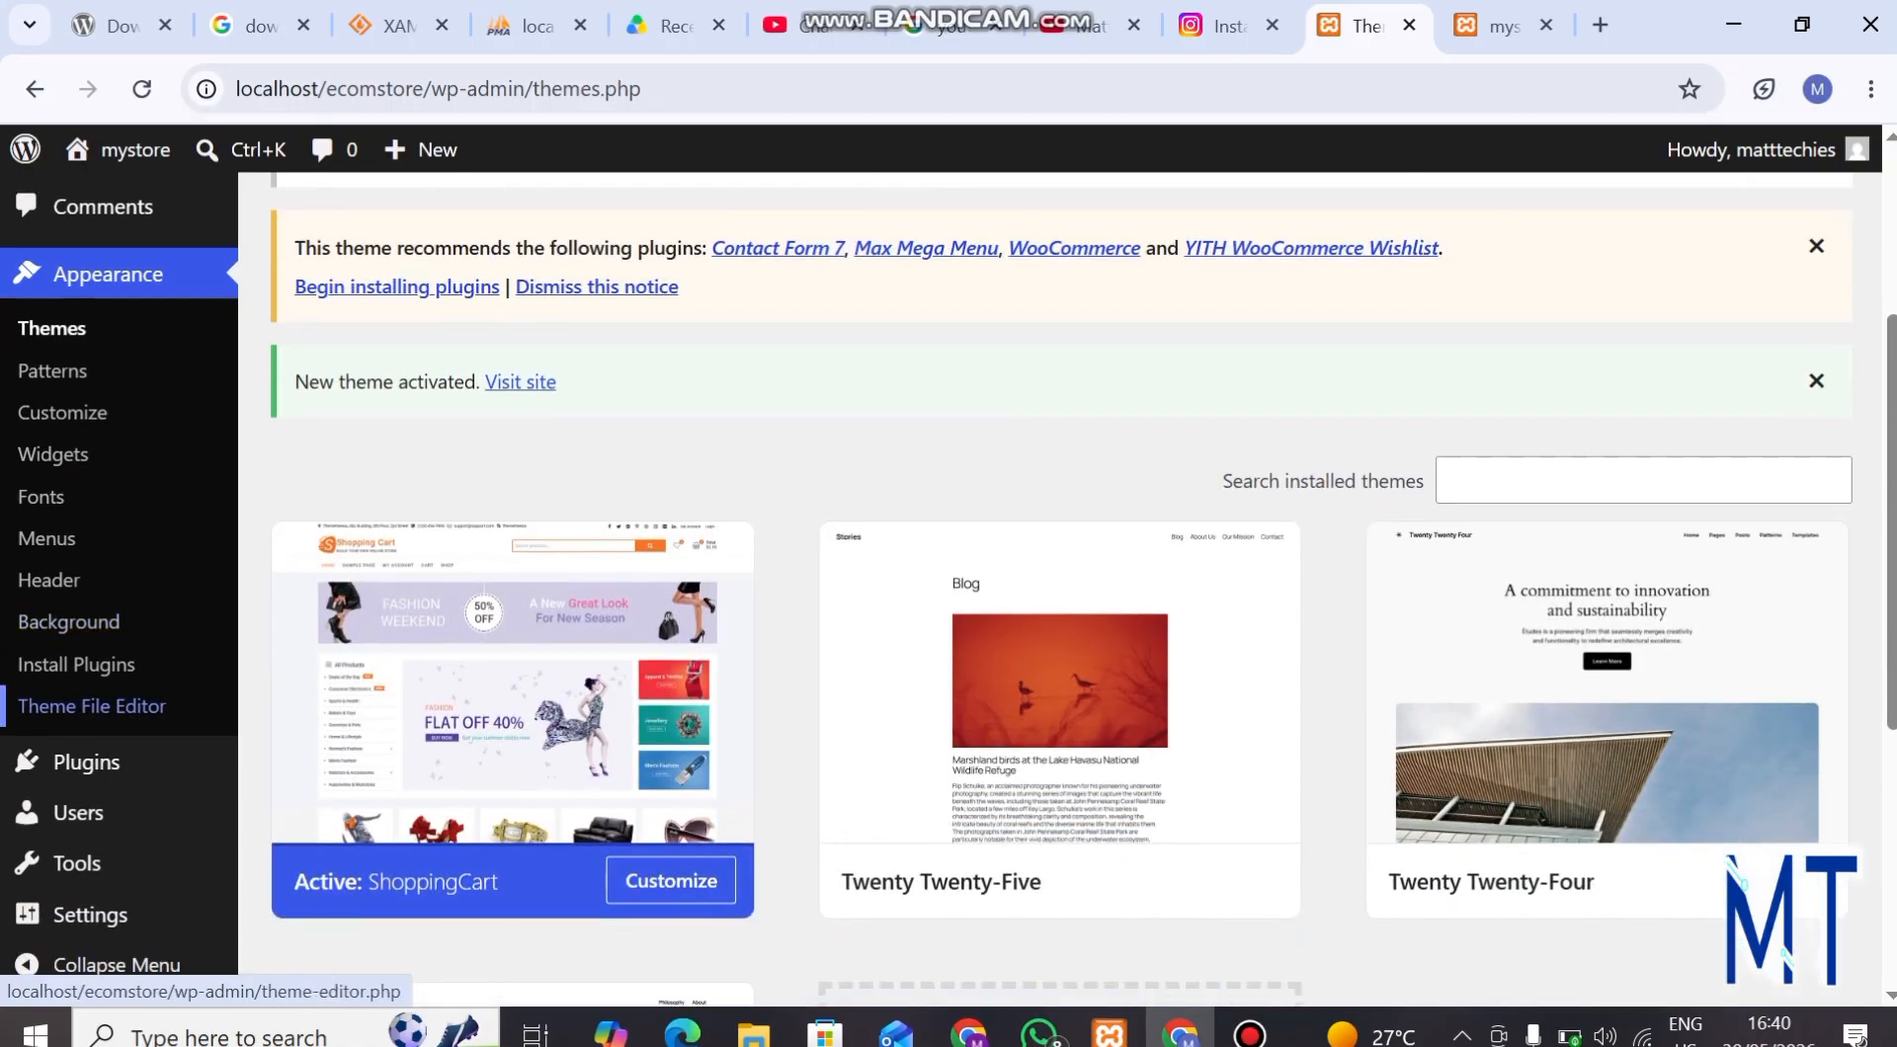
pyautogui.moveTo(86, 762)
pyautogui.click(312, 807)
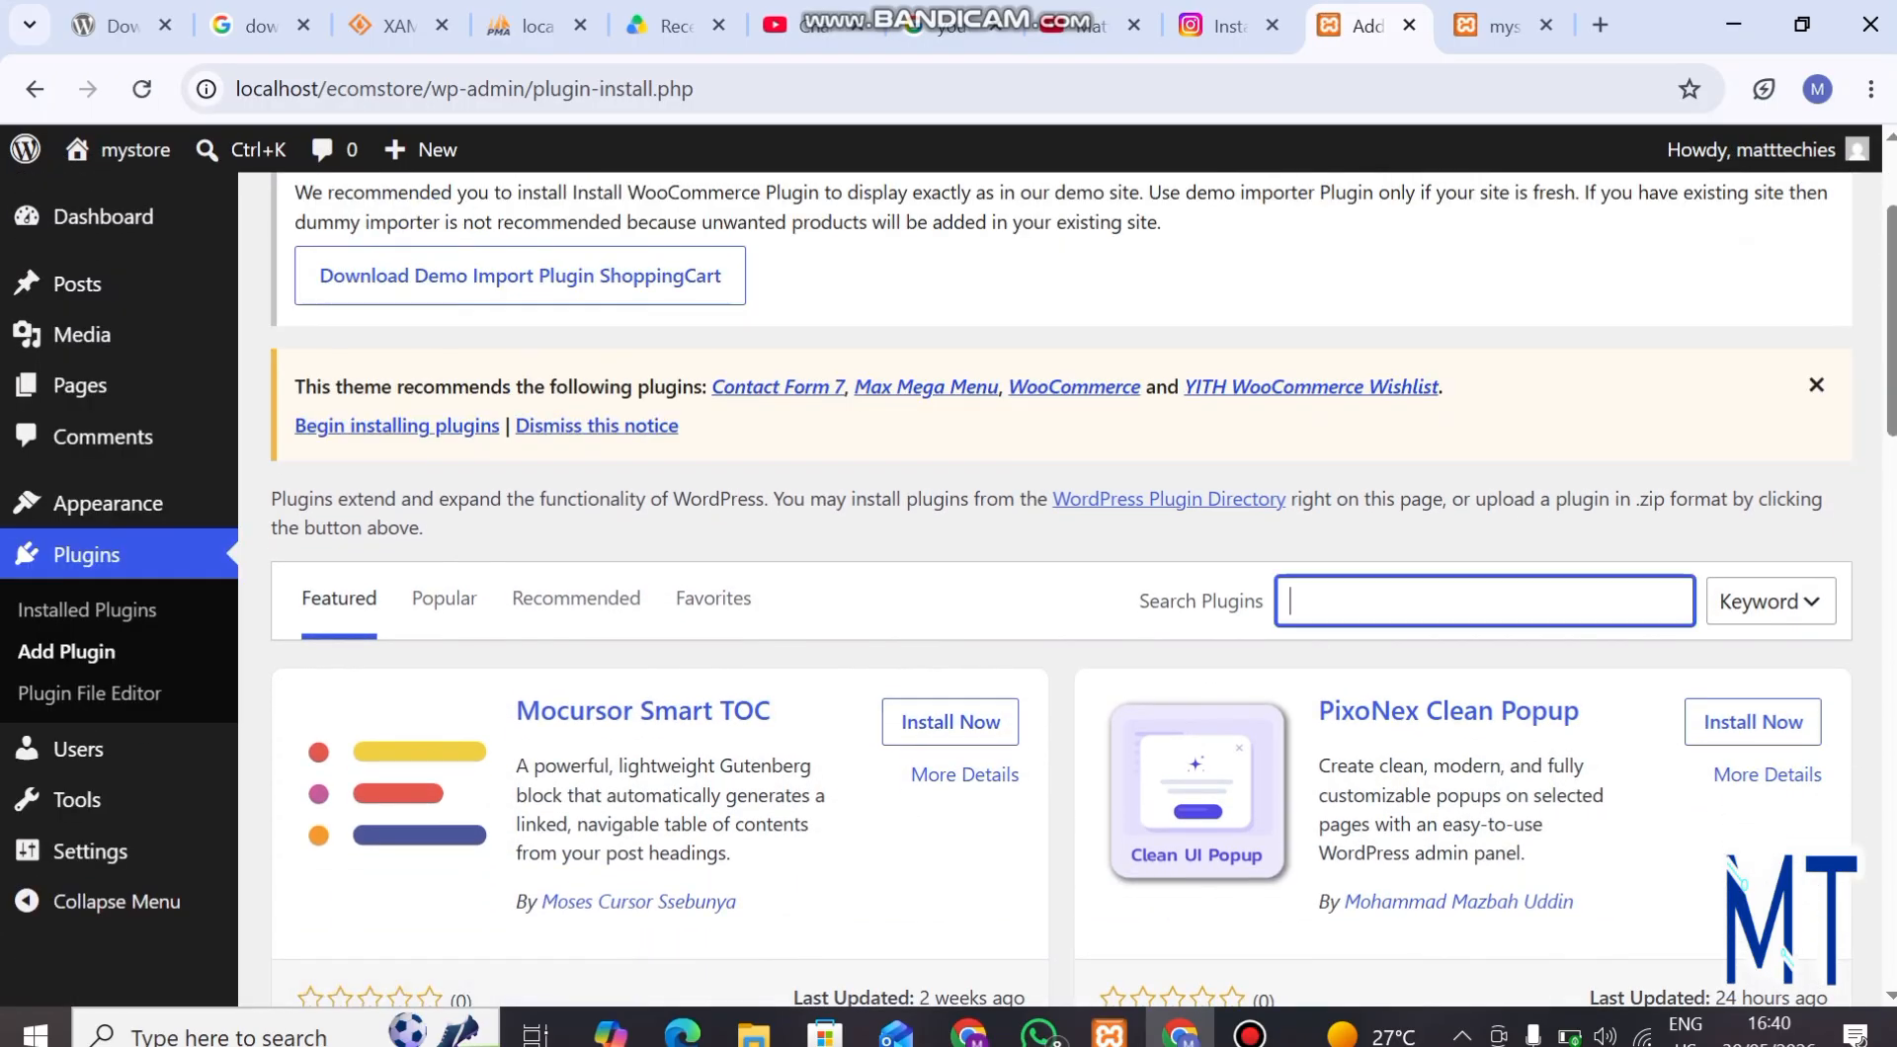
pyautogui.write('woo')
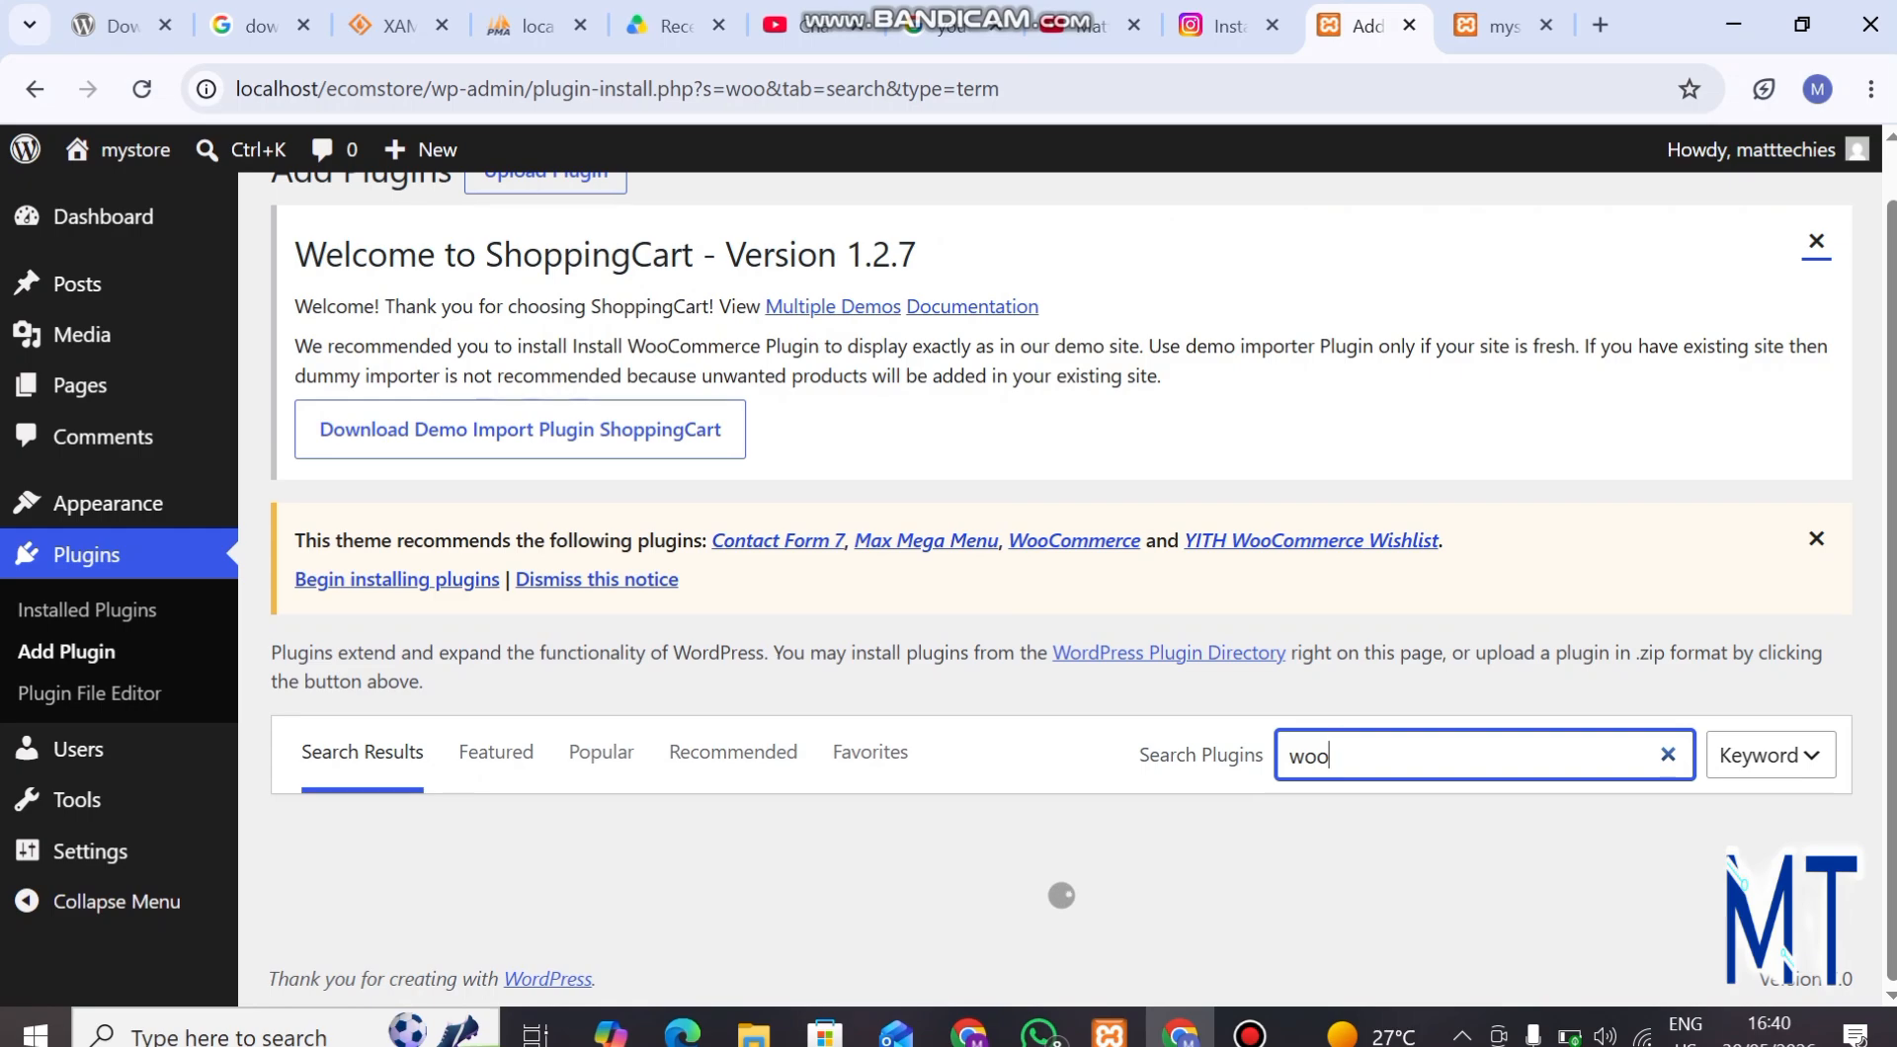
# Try the plugin search with the term "woo commerce" and return it to "woo".
pyautogui.write('co')
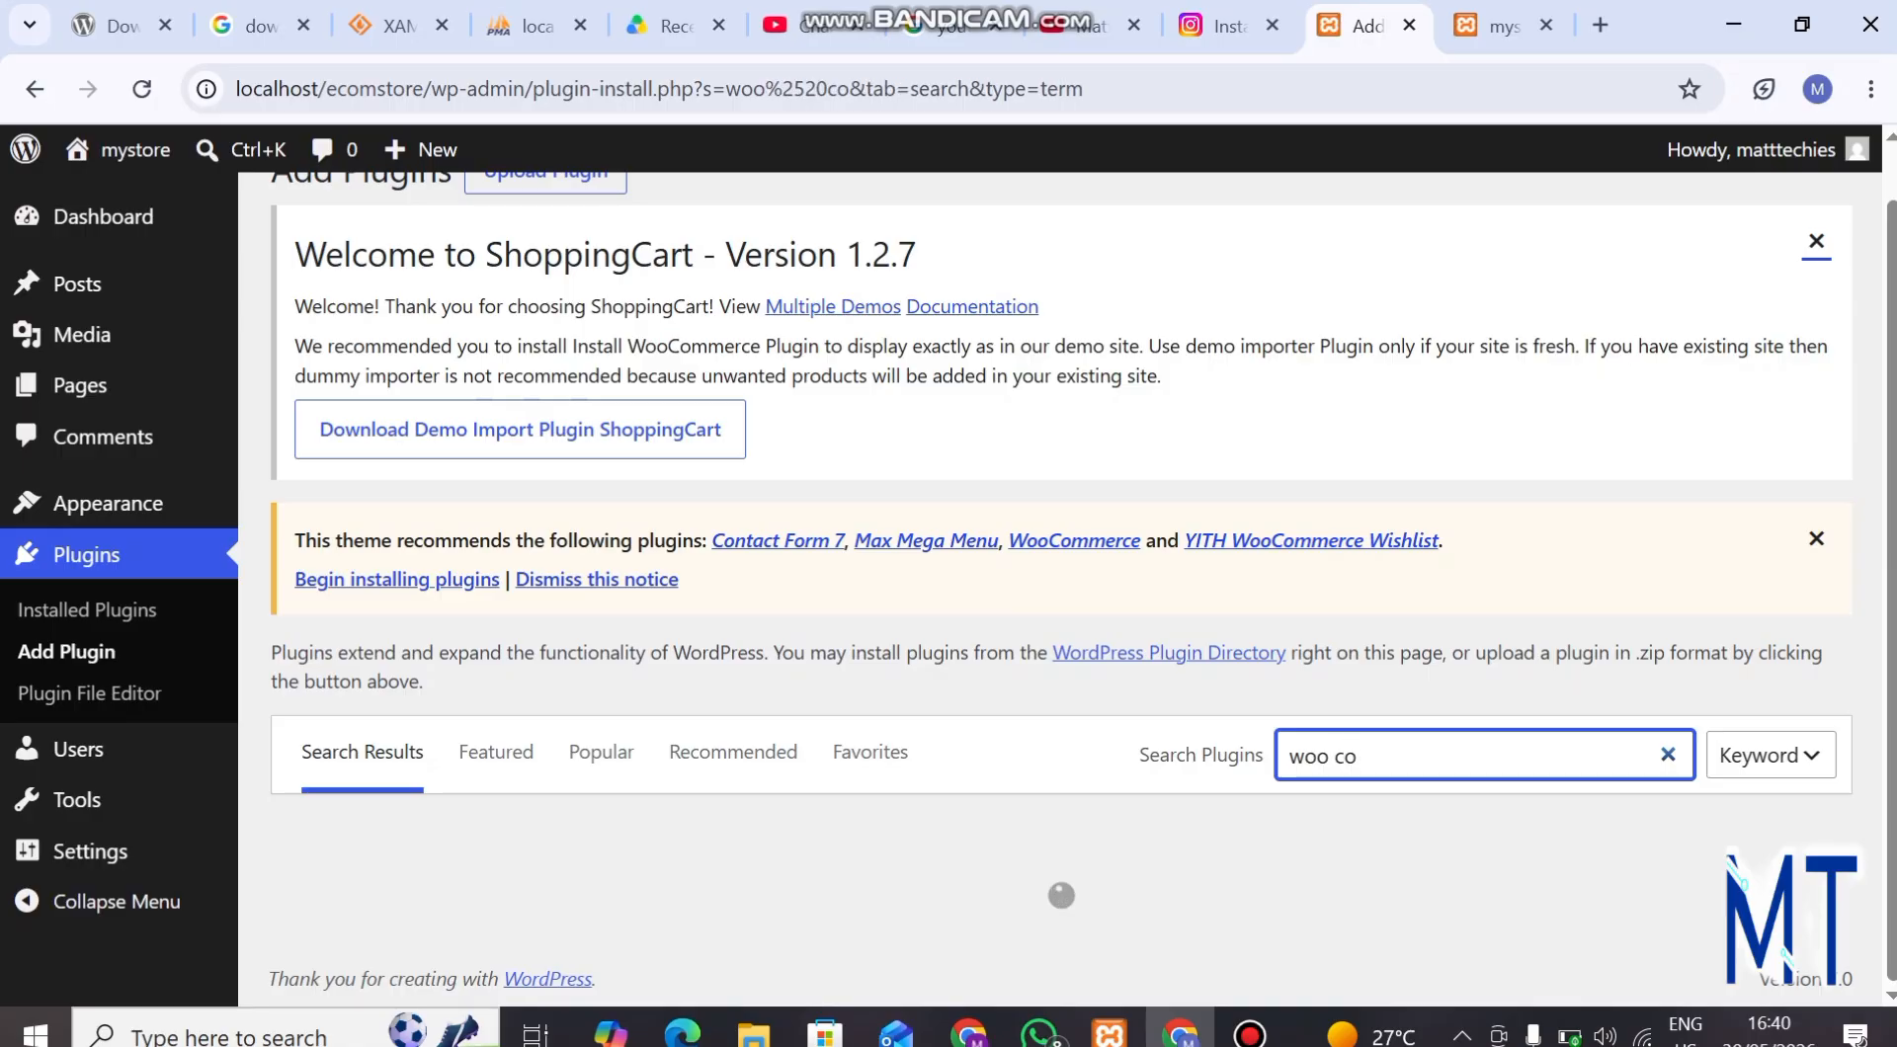
pyautogui.write('mmerce')
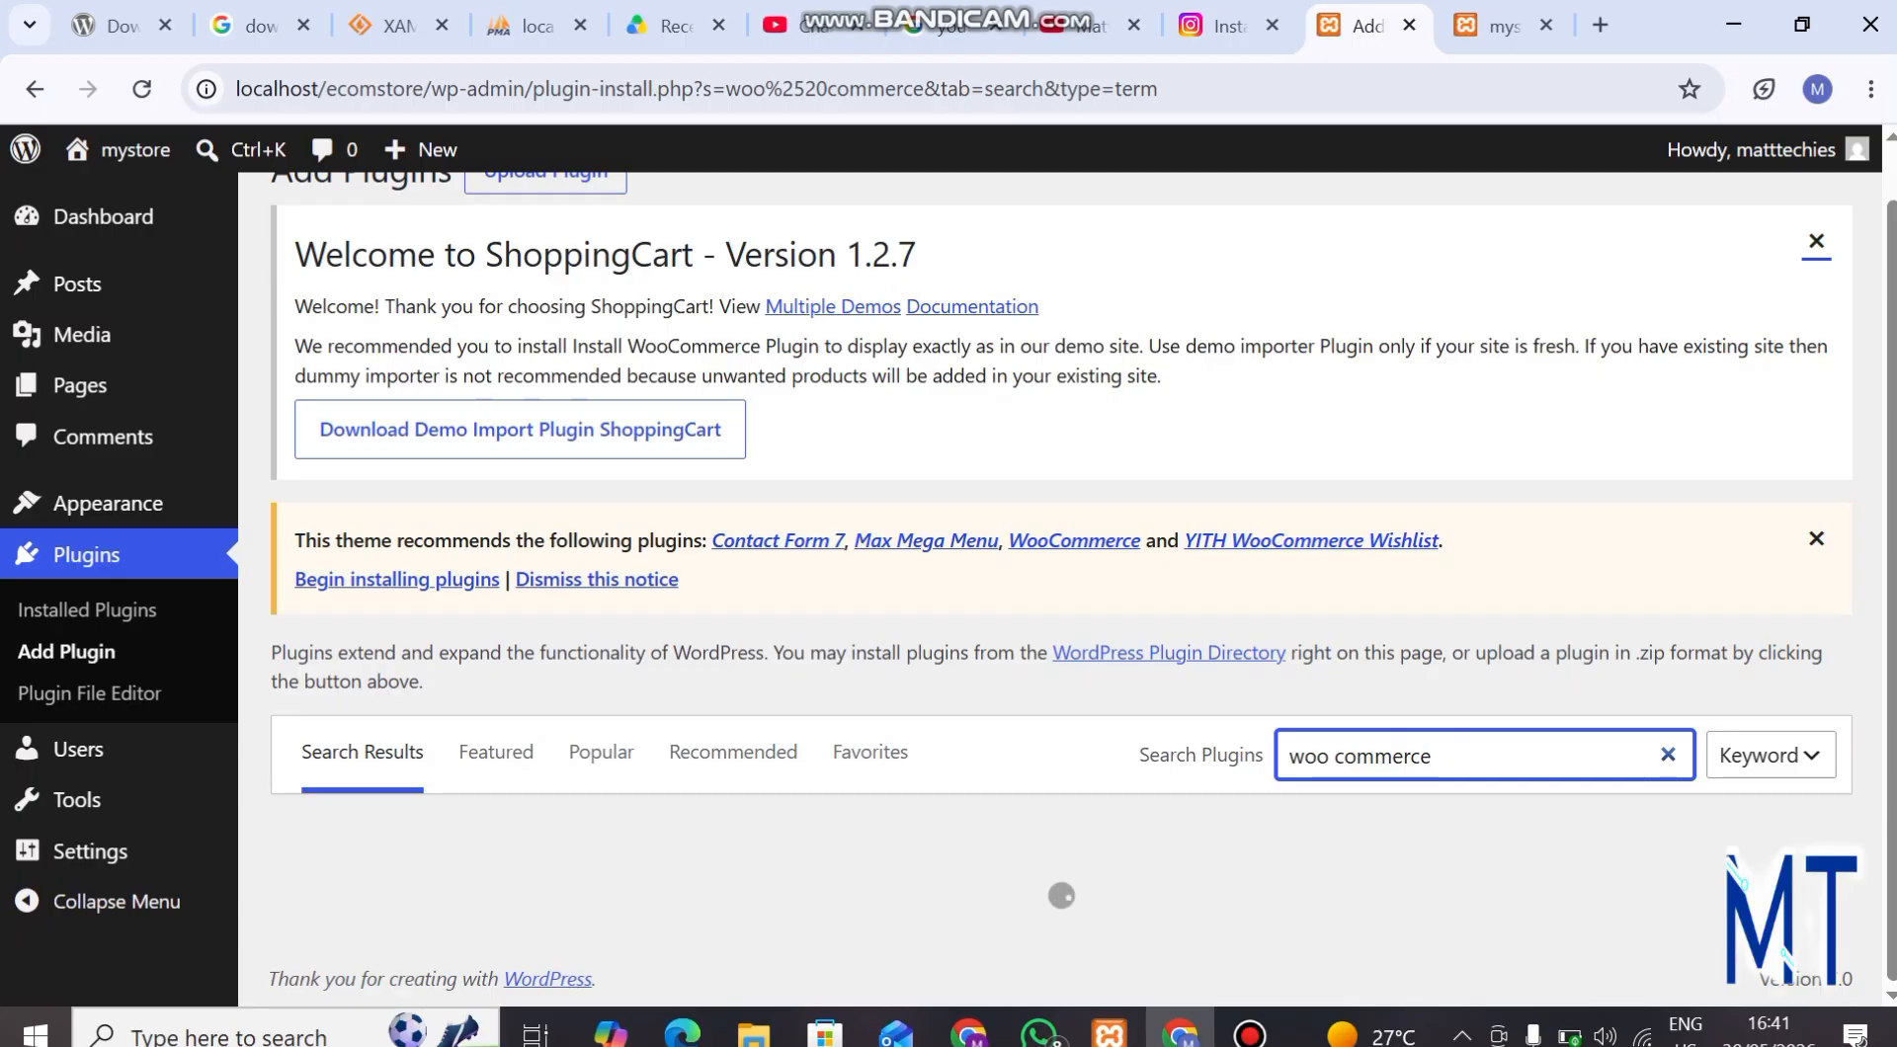
pyautogui.press('BackSpace')
pyautogui.press('BackSpace')
pyautogui.press('BackSpace')
pyautogui.press('BackSpace')
pyautogui.press('BackSpace')
pyautogui.press('BackSpace')
pyautogui.press('BackSpace')
pyautogui.press('BackSpace')
pyautogui.press('BackSpace')
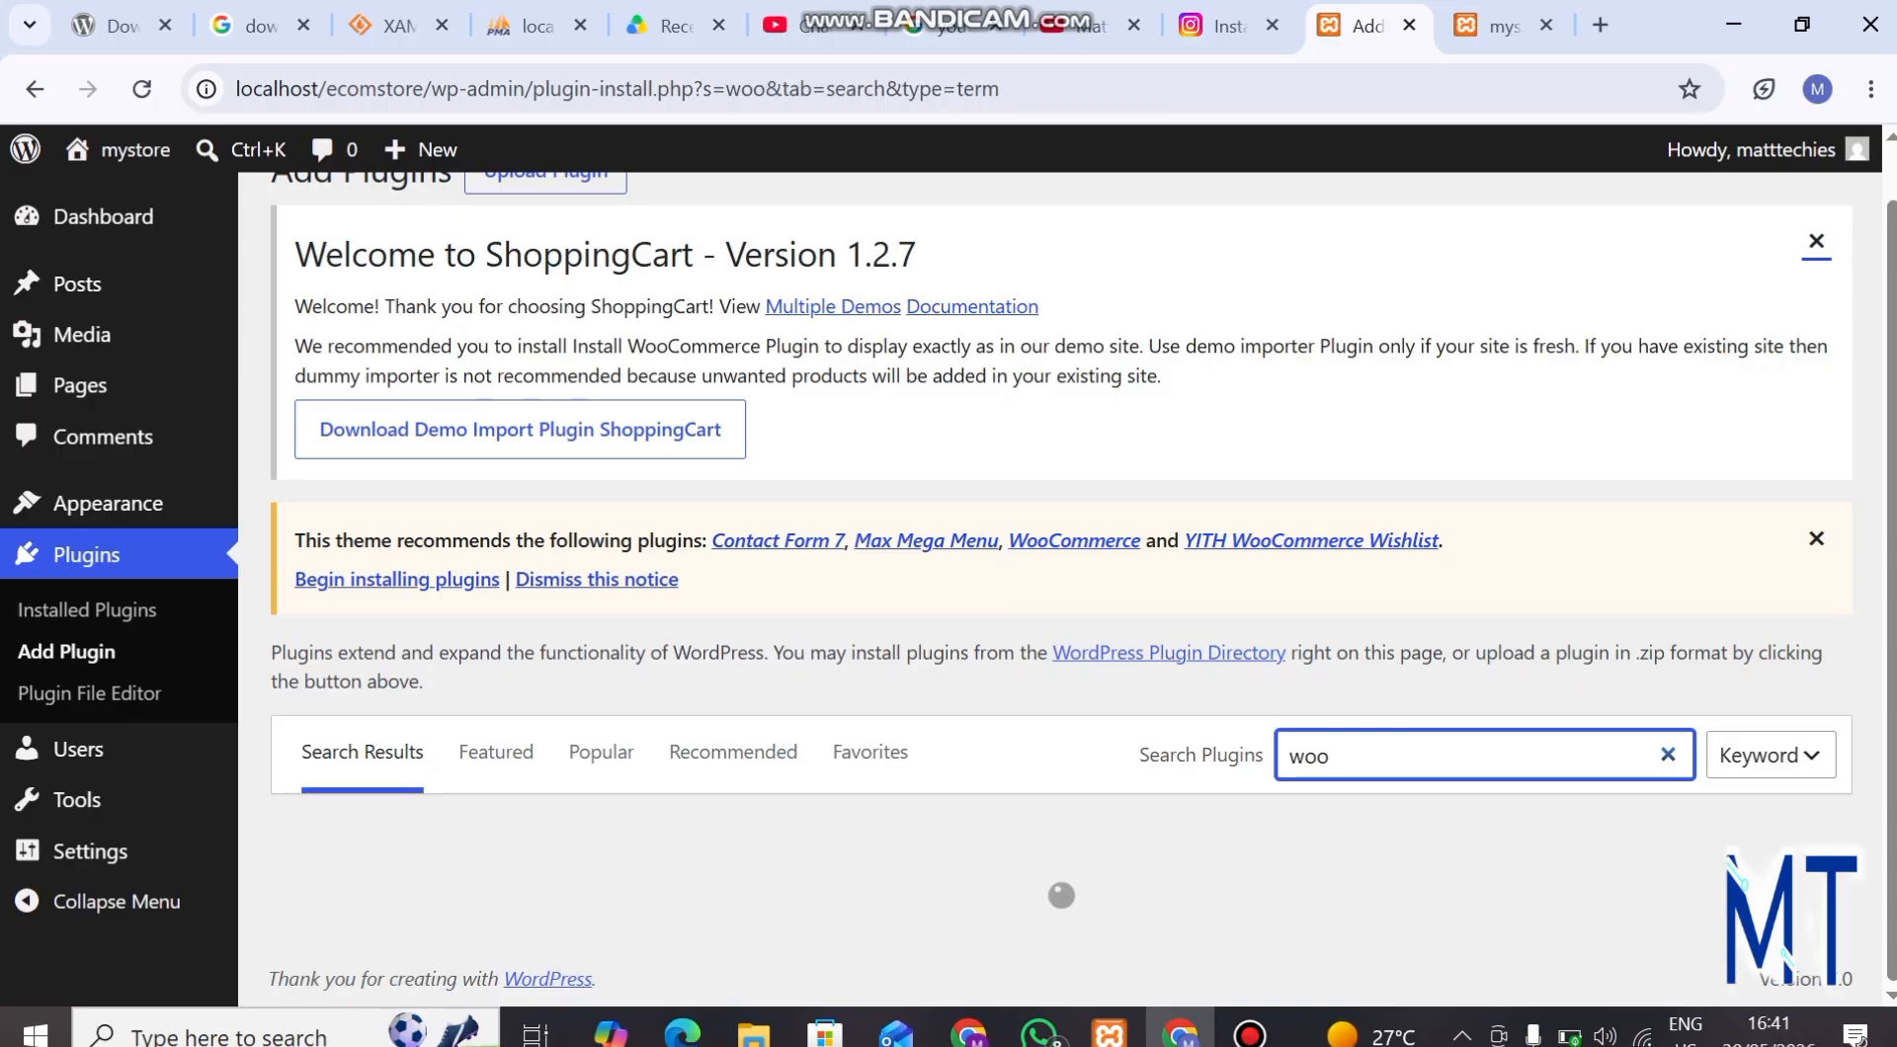
pyautogui.write('T')
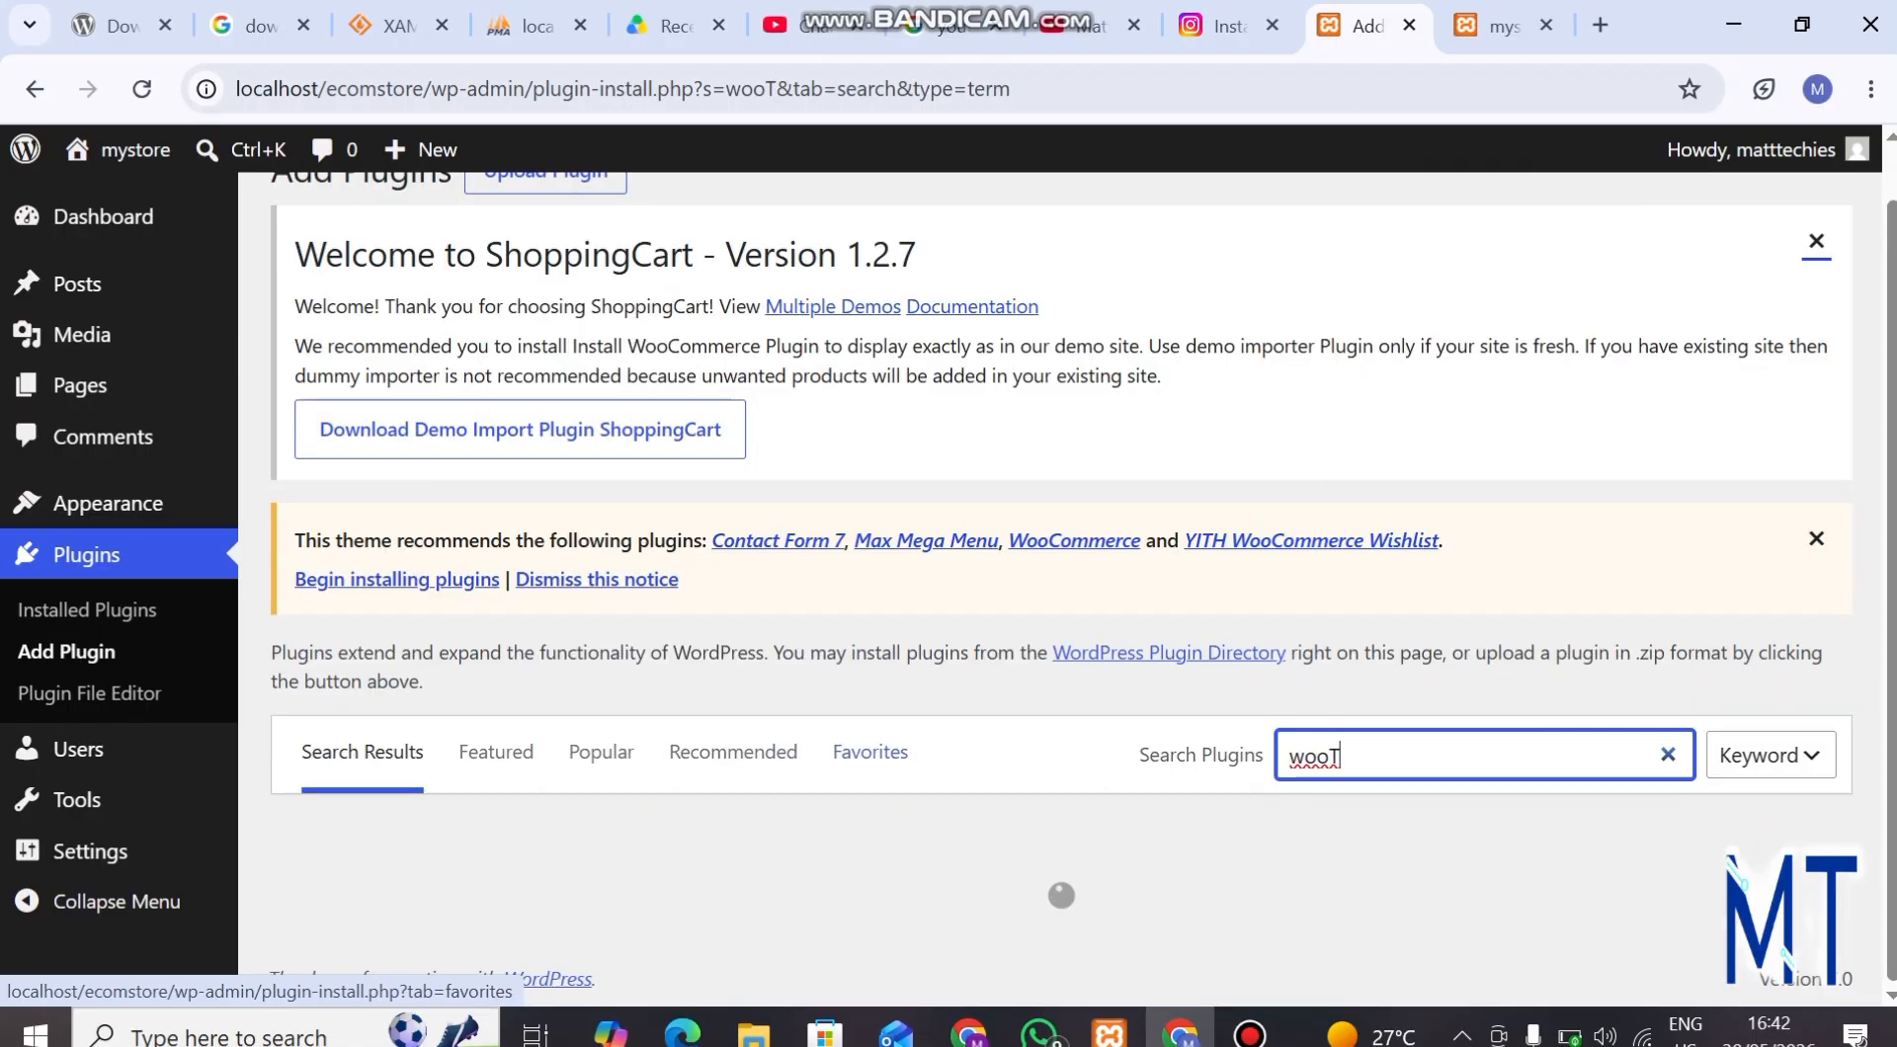
pyautogui.press('BackSpace')
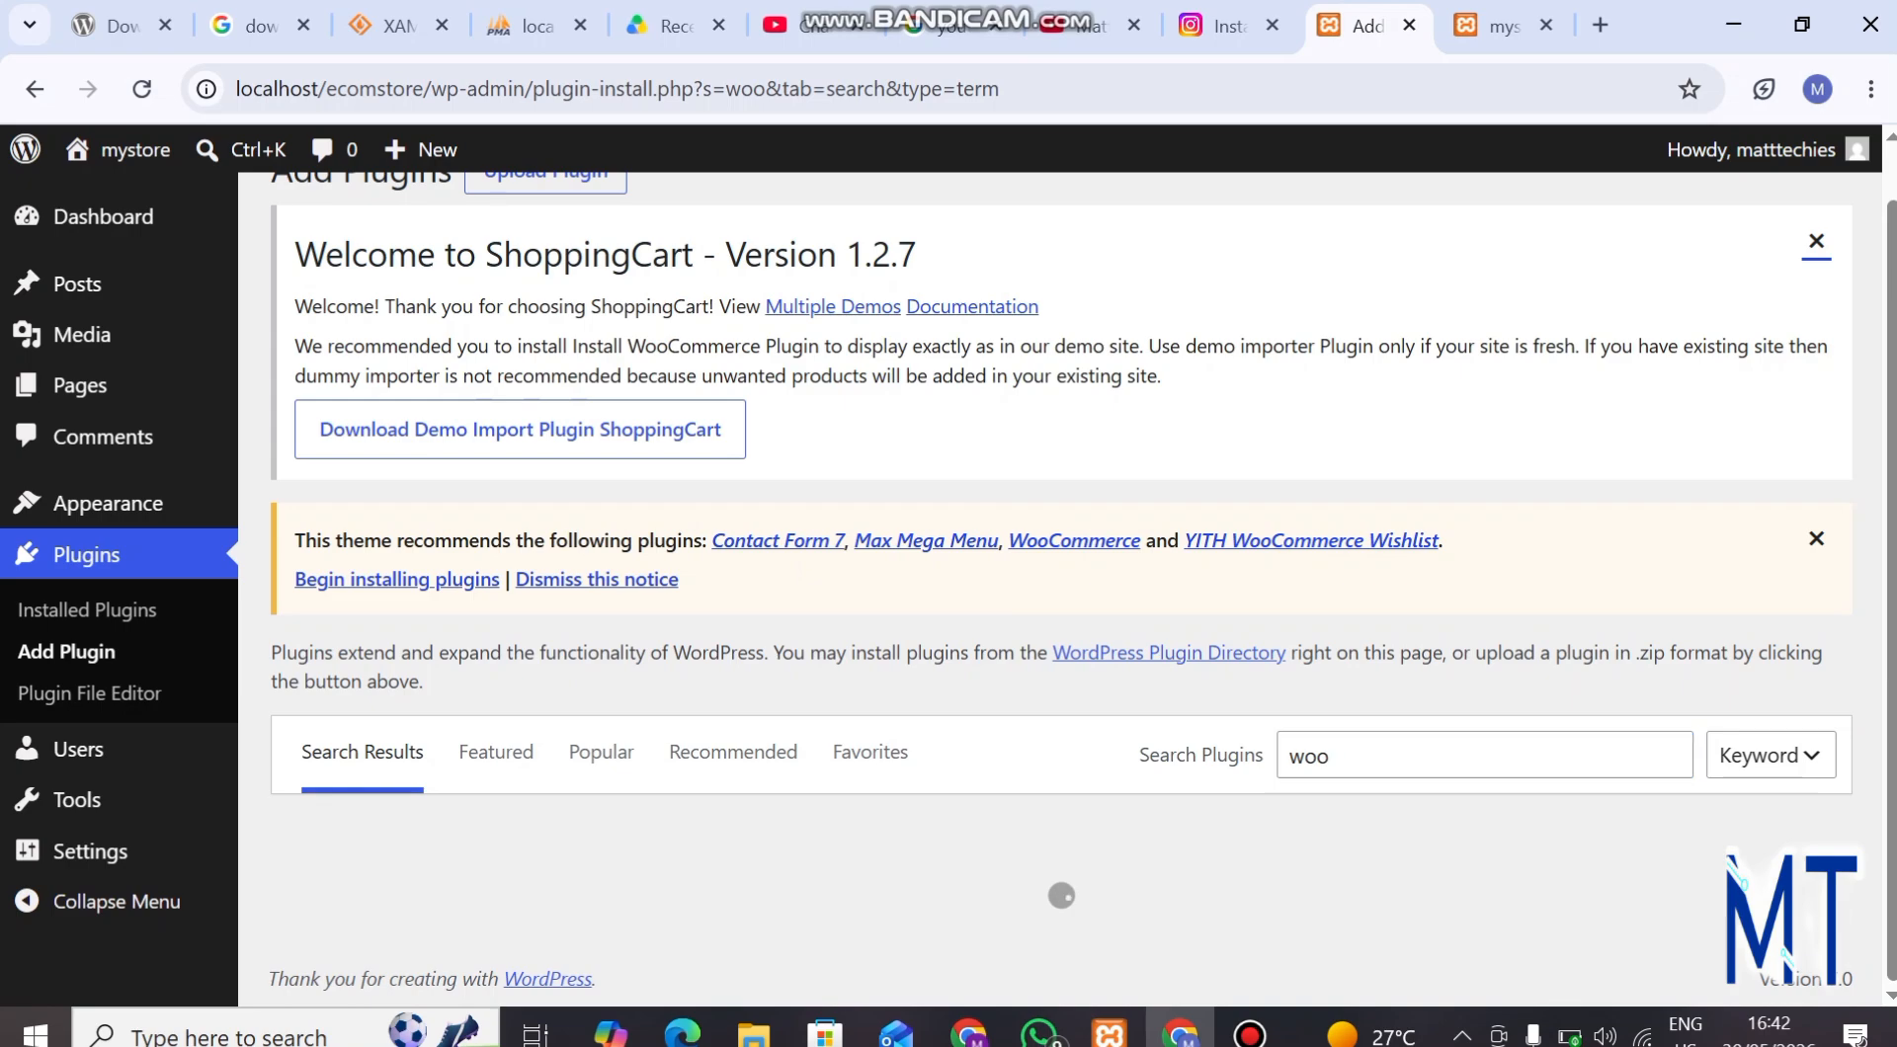
# Install the WooCommerce plugin by Automattic from the search results and activate it.
pyautogui.scroll(-2, 1061, 589)
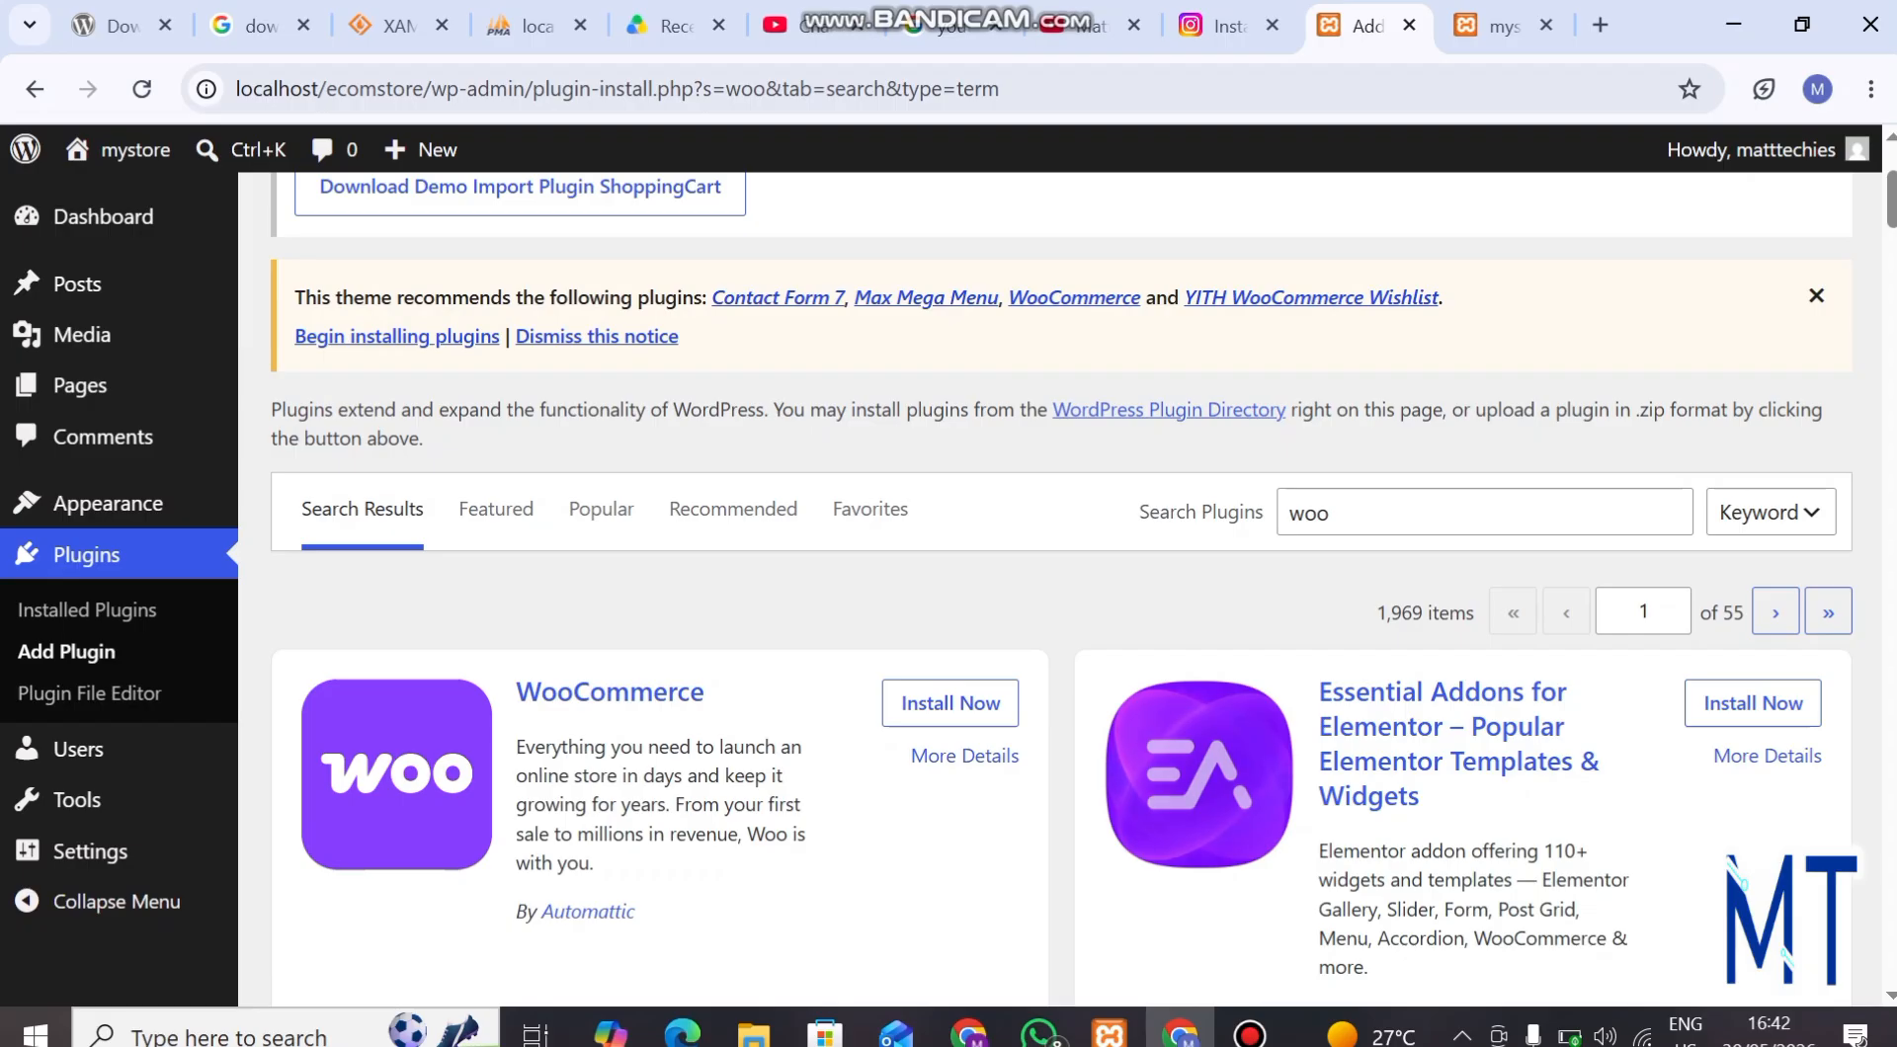
pyautogui.scroll(-1, 1060, 588)
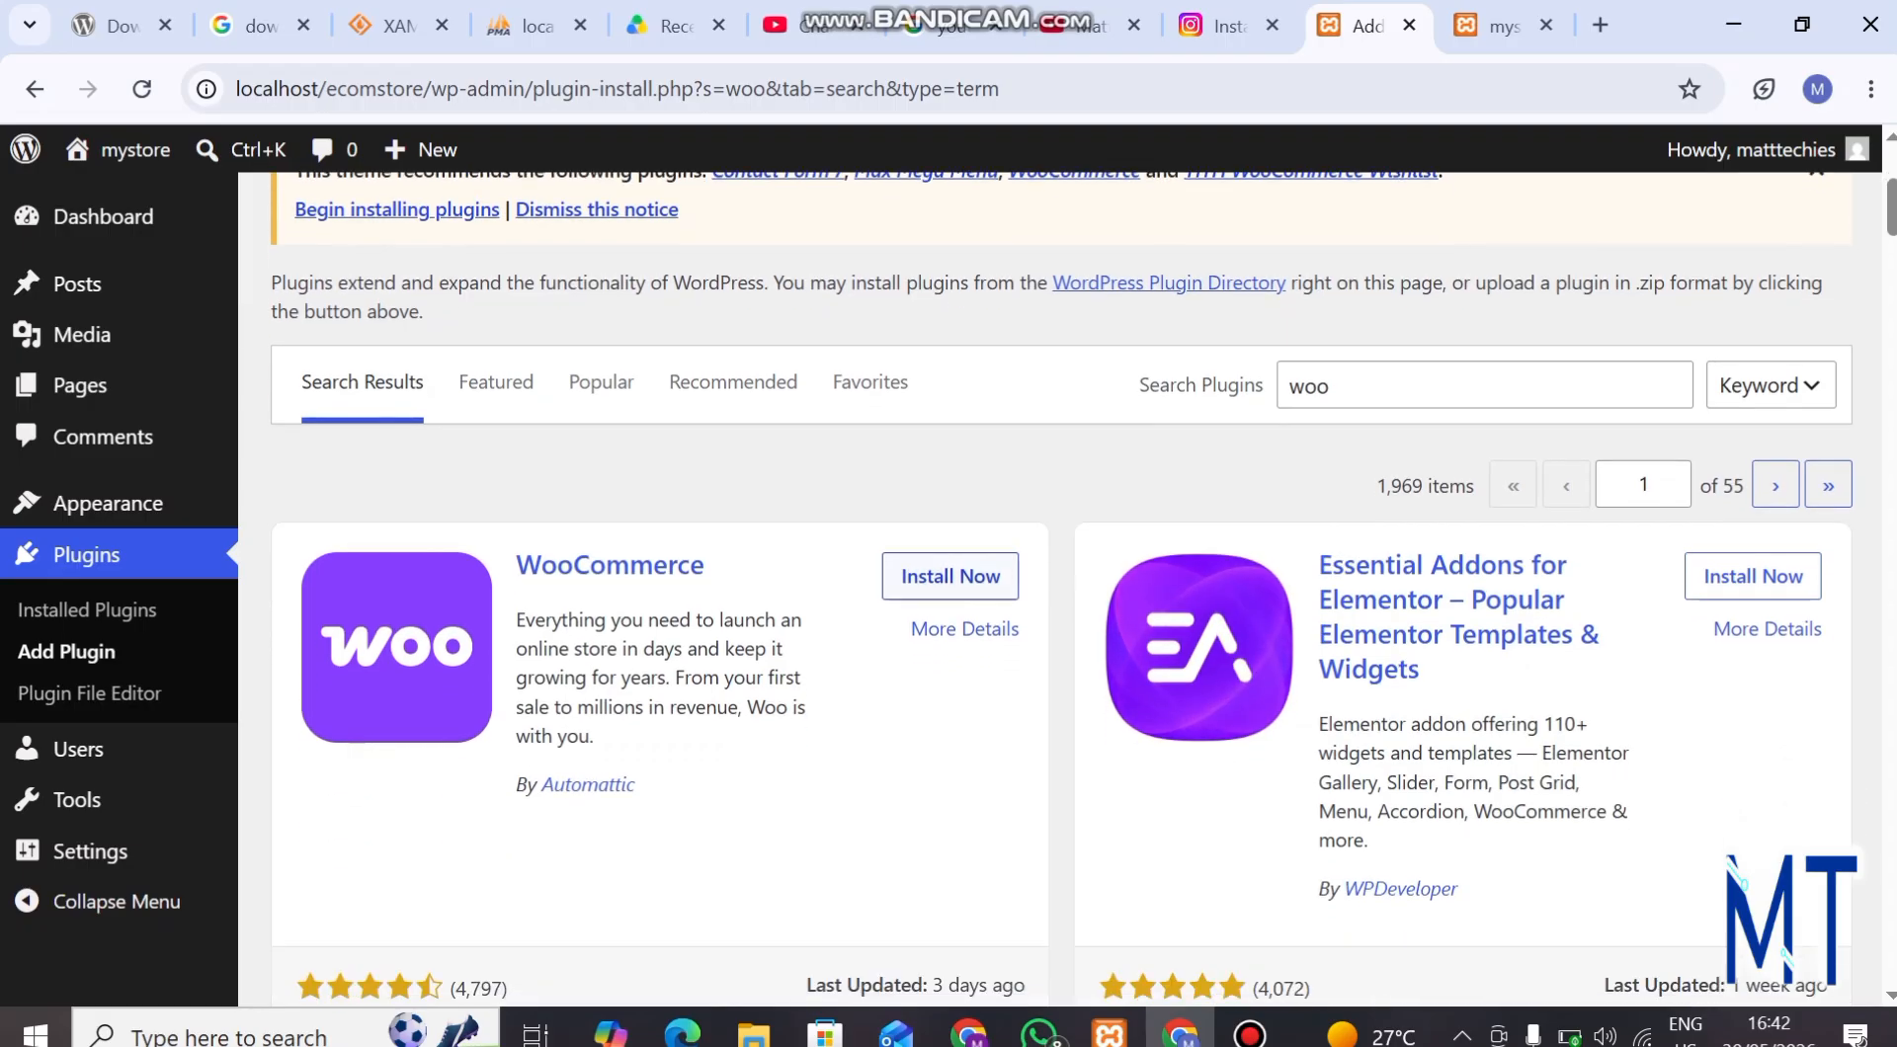
pyautogui.click(939, 575)
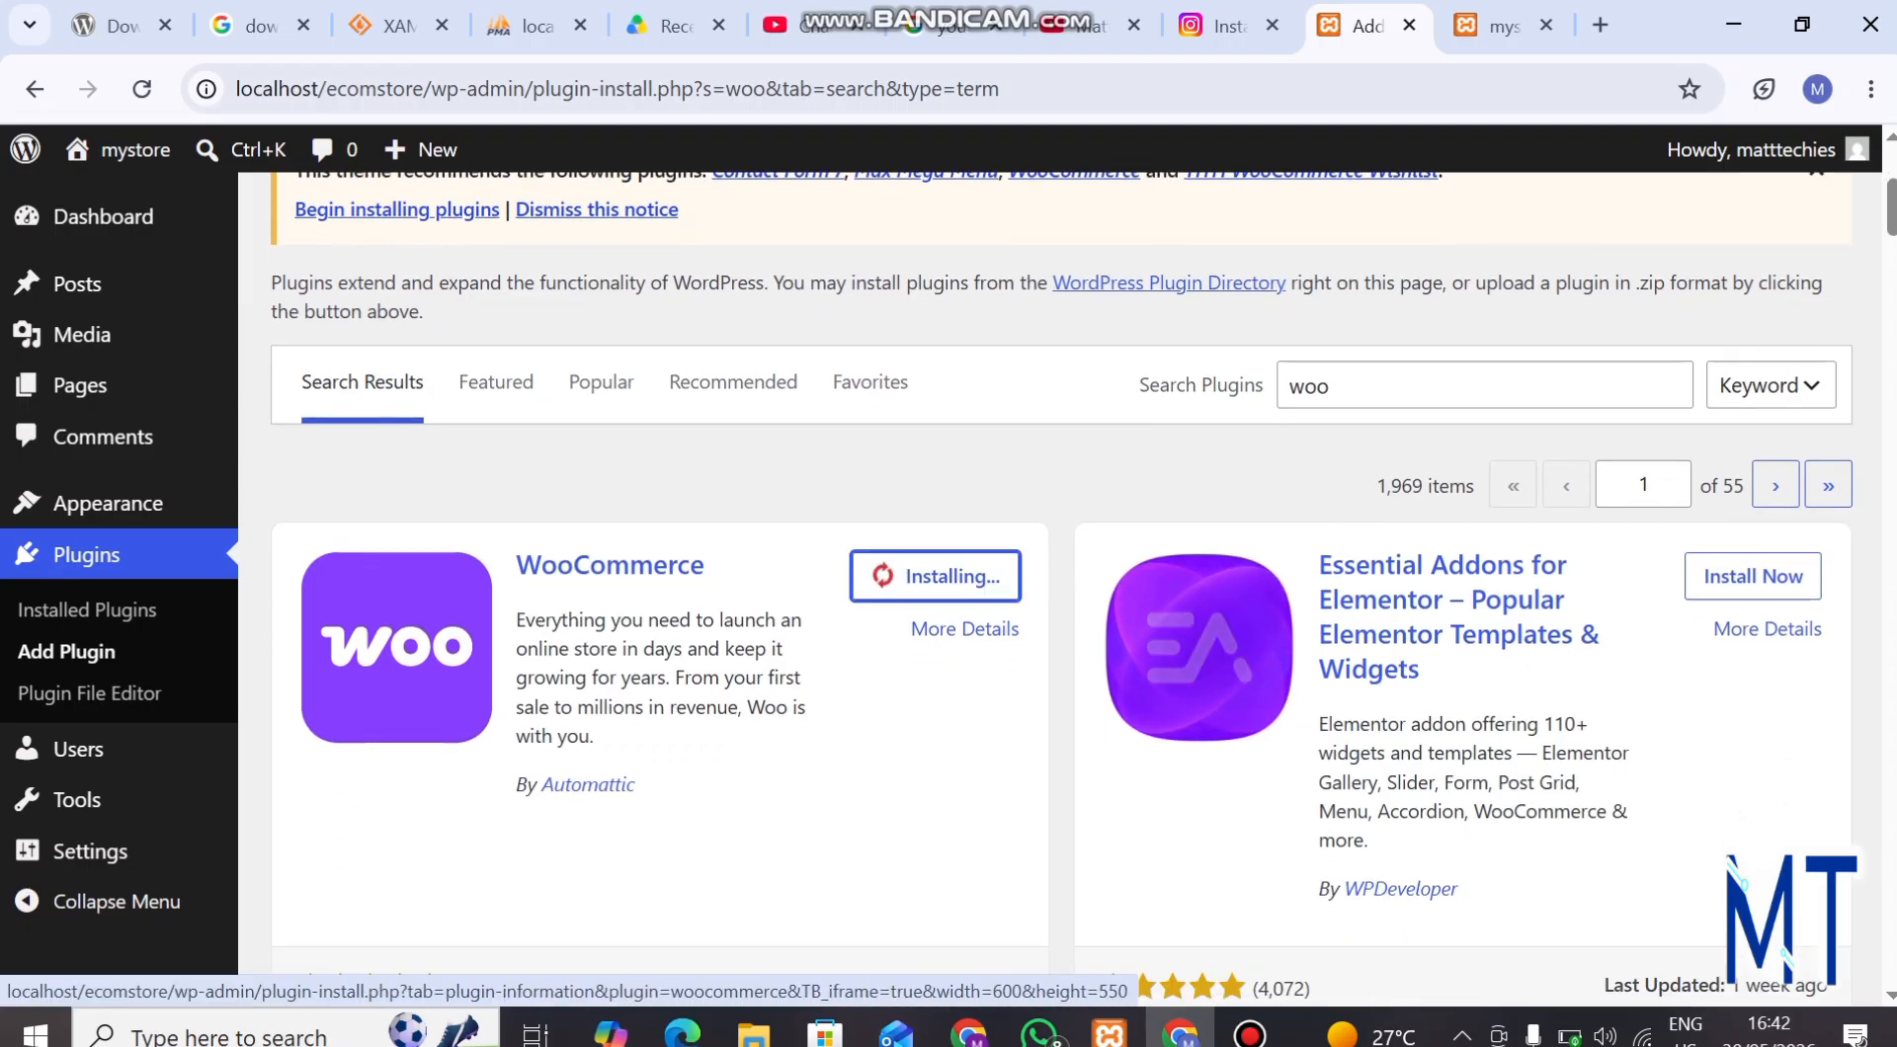
pyautogui.scroll(-1, 1061, 589)
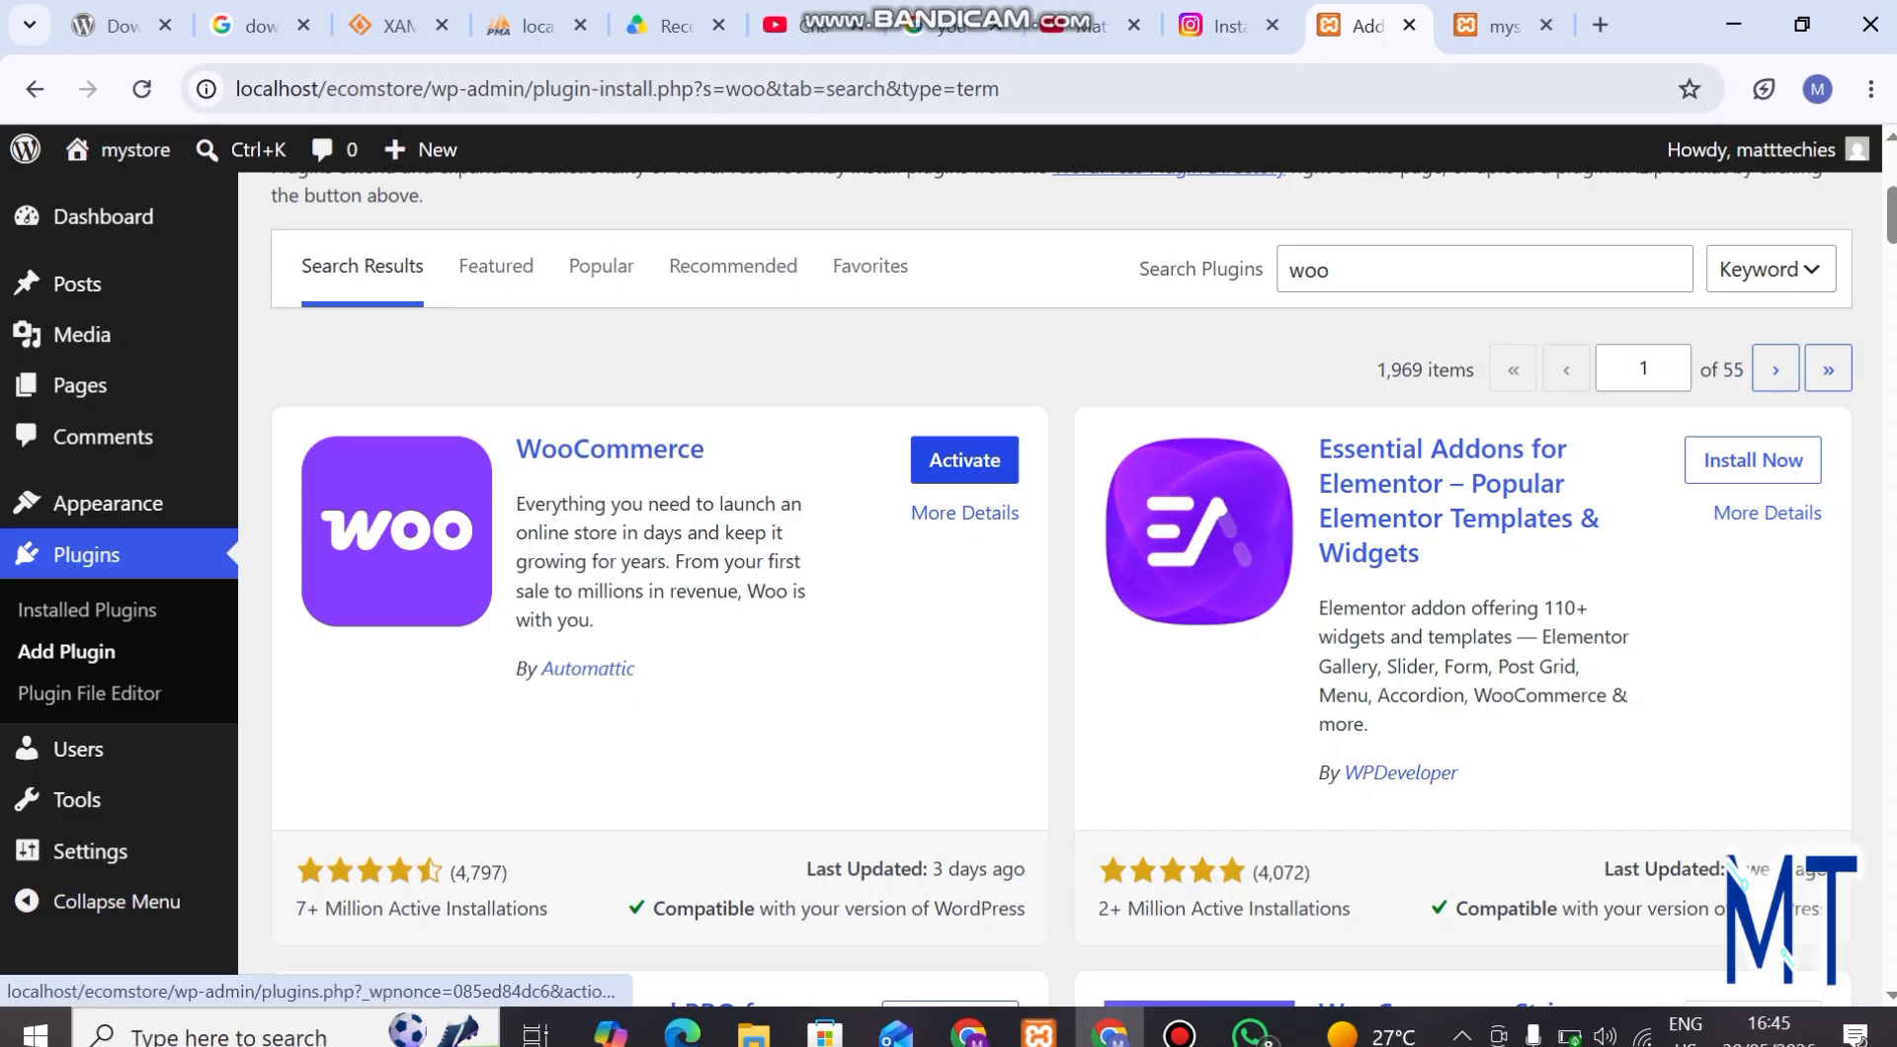
pyautogui.click(964, 460)
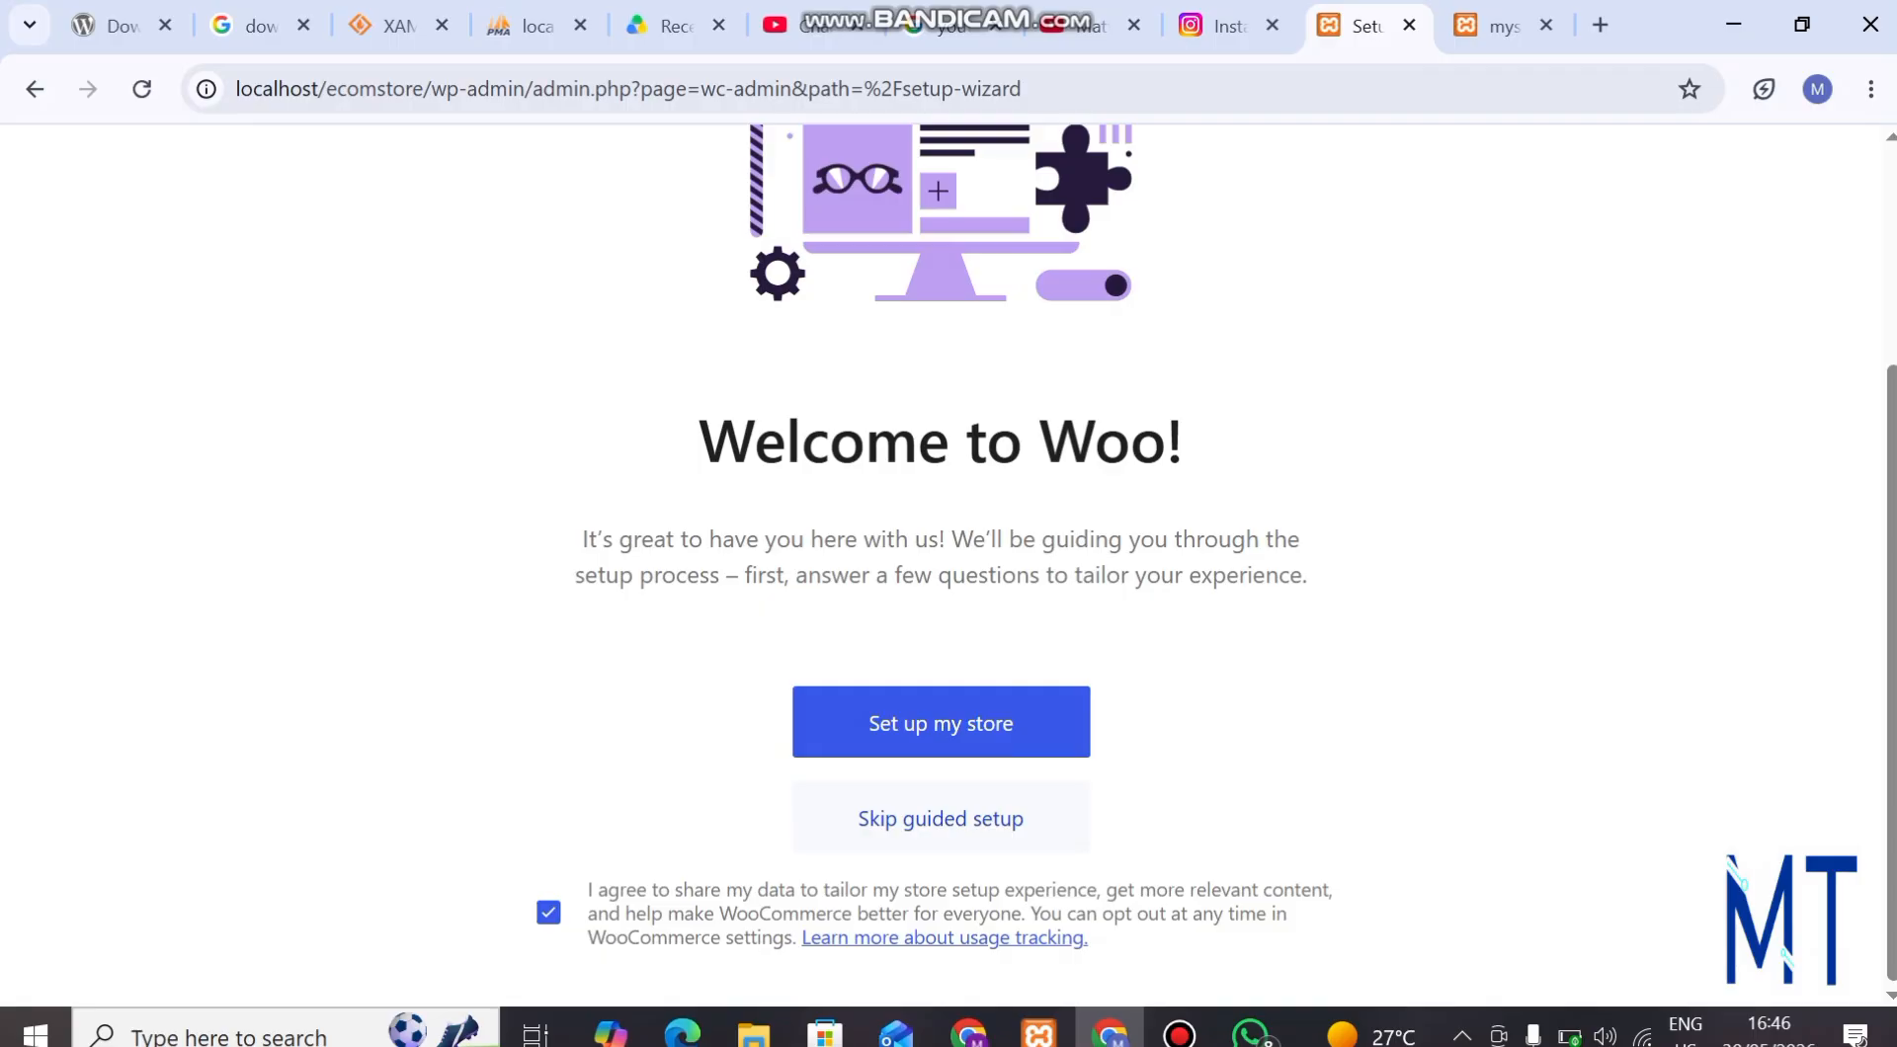
# Skip WooCommerce's guided setup, accept Nigeria — Lagos as the business location, continue to the store, and dismiss the low-battery notice.
pyautogui.click(941, 817)
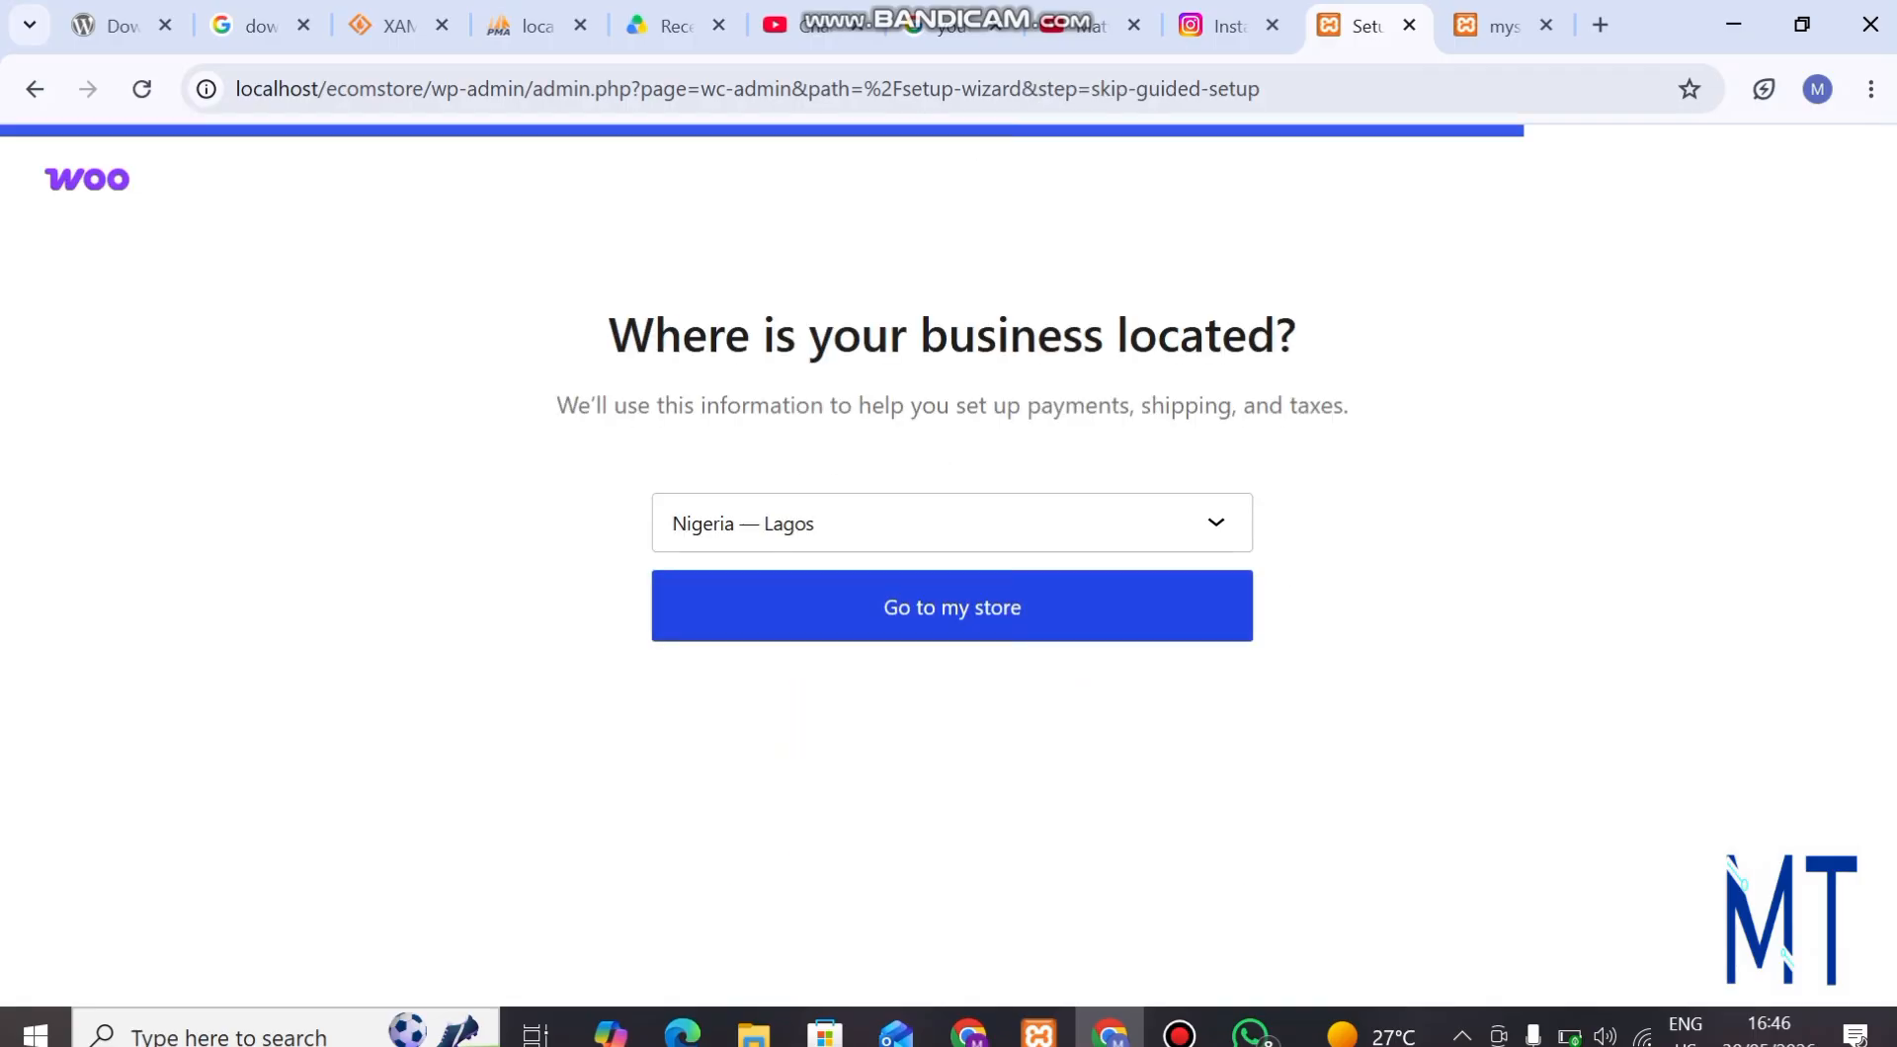
pyautogui.click(951, 606)
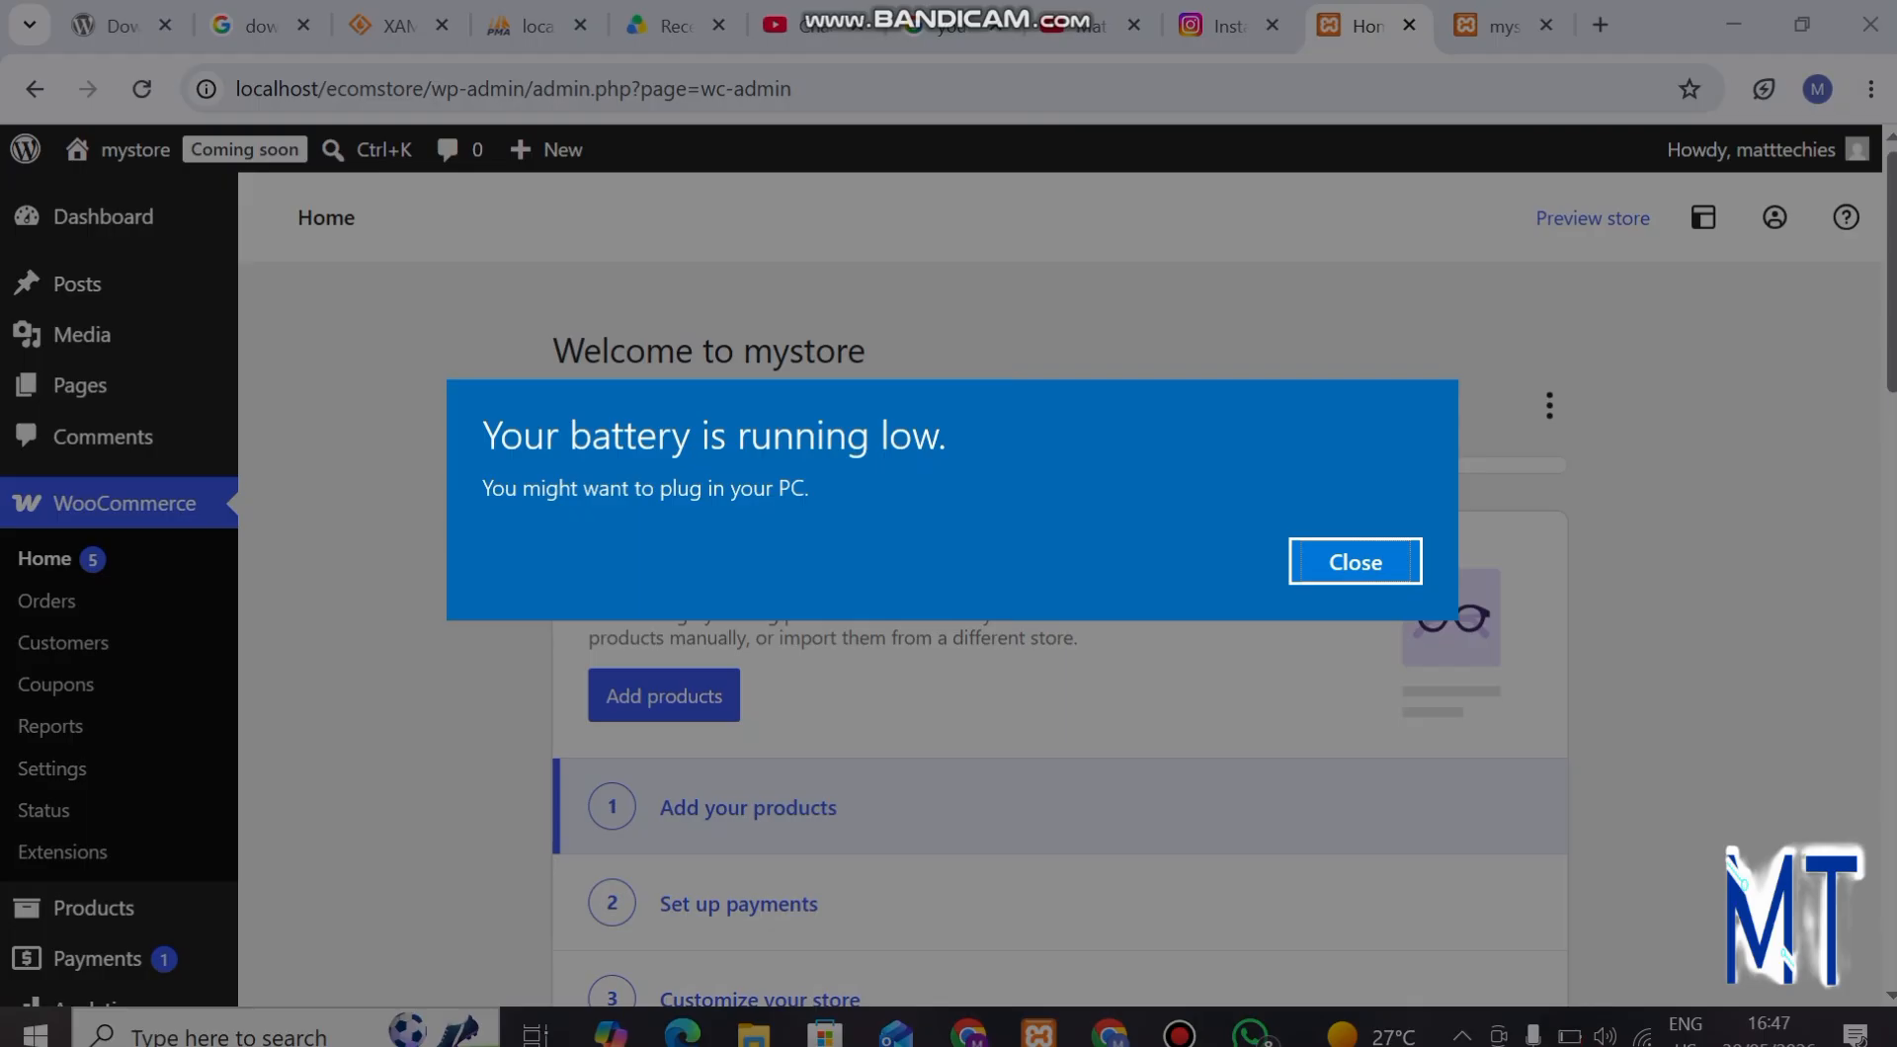
pyautogui.click(1355, 562)
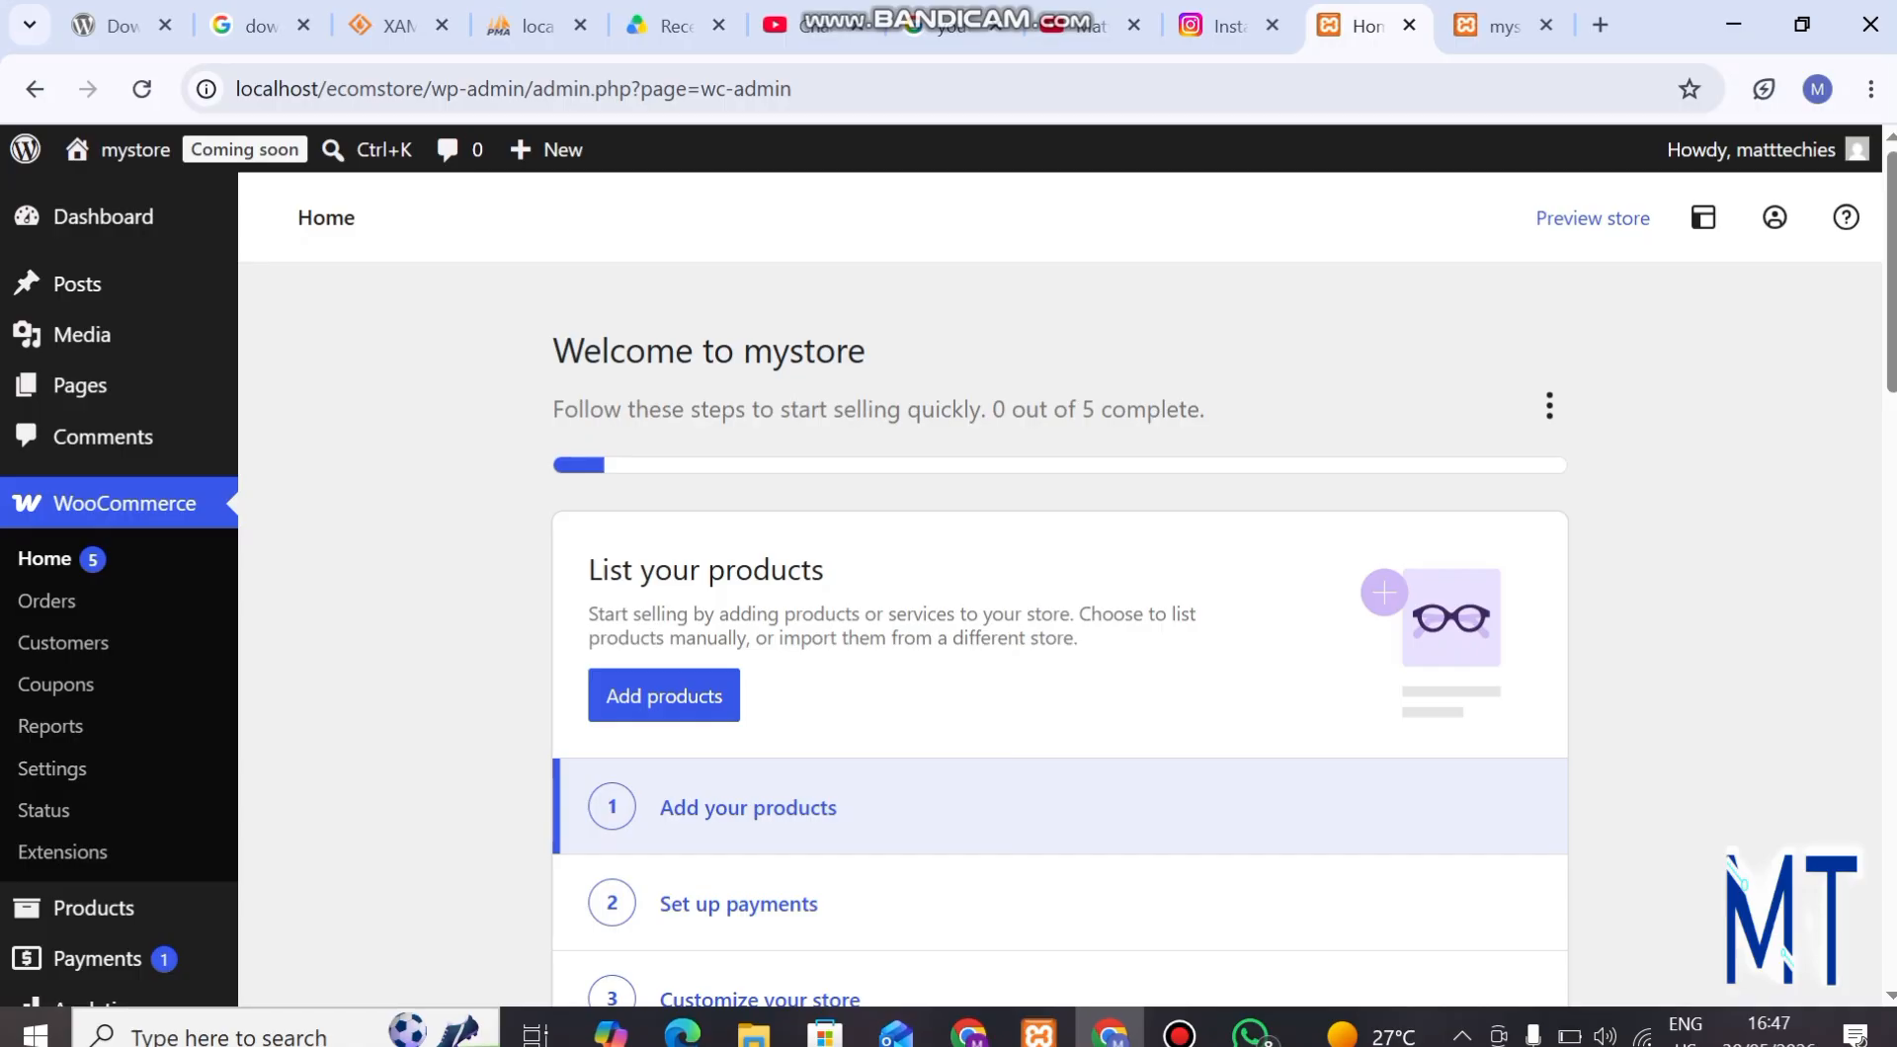
# Examine the WooCommerce home page's setup tasks and the sections added to the admin, including the Products options.
pyautogui.scroll(-2, 99, 590)
pyautogui.scroll(2, 99, 590)
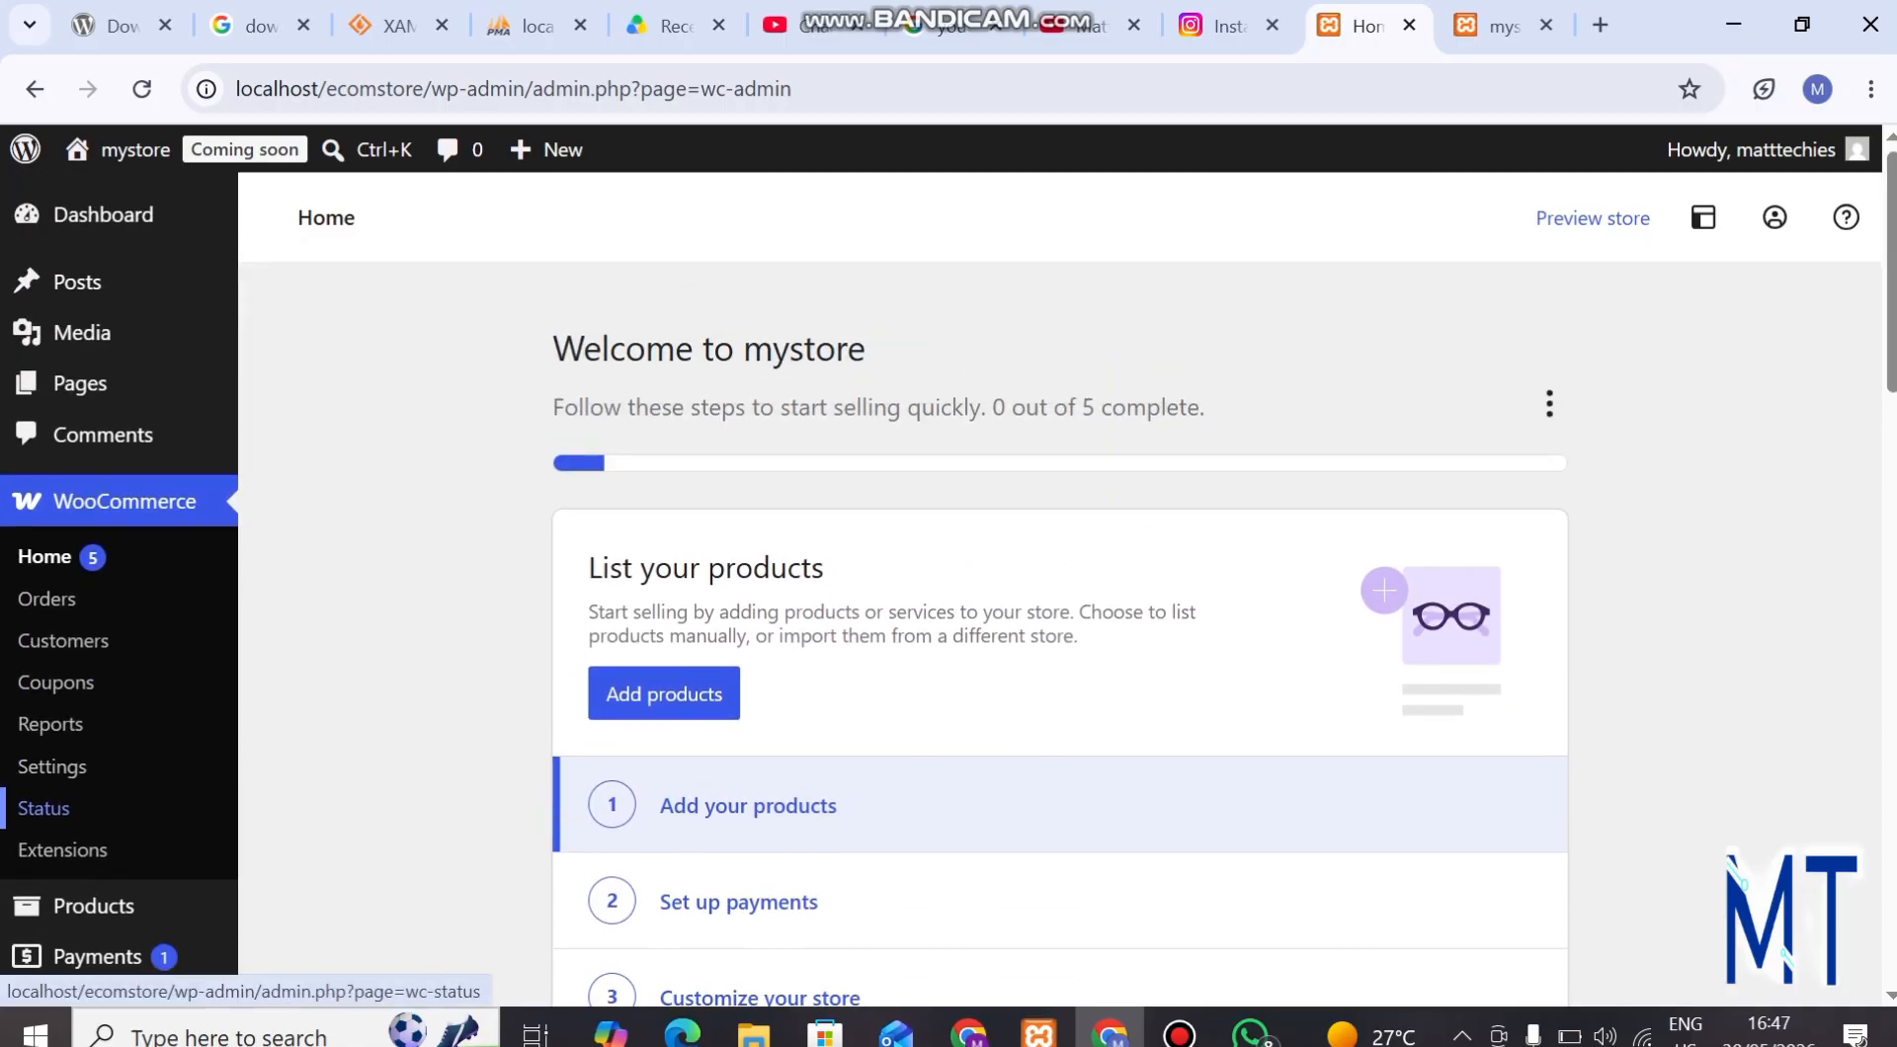
pyautogui.scroll(-4, 44, 808)
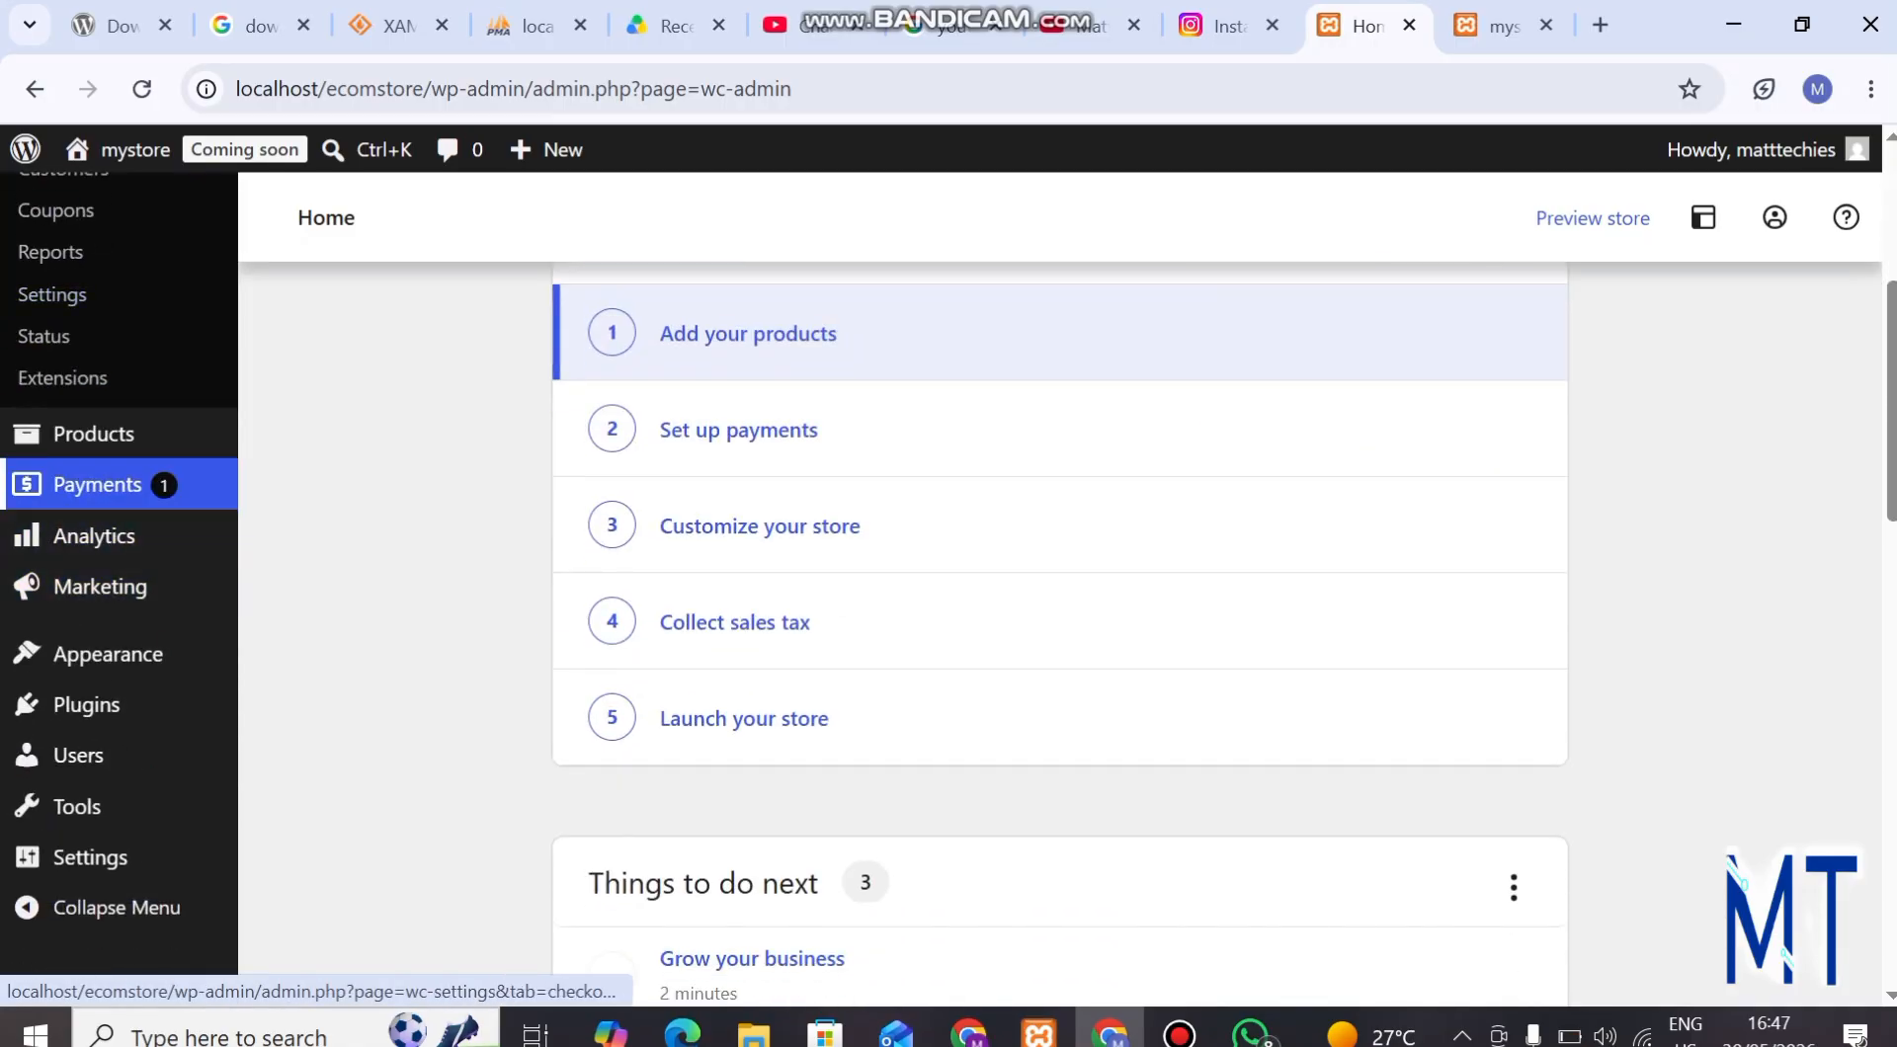
pyautogui.moveTo(94, 433)
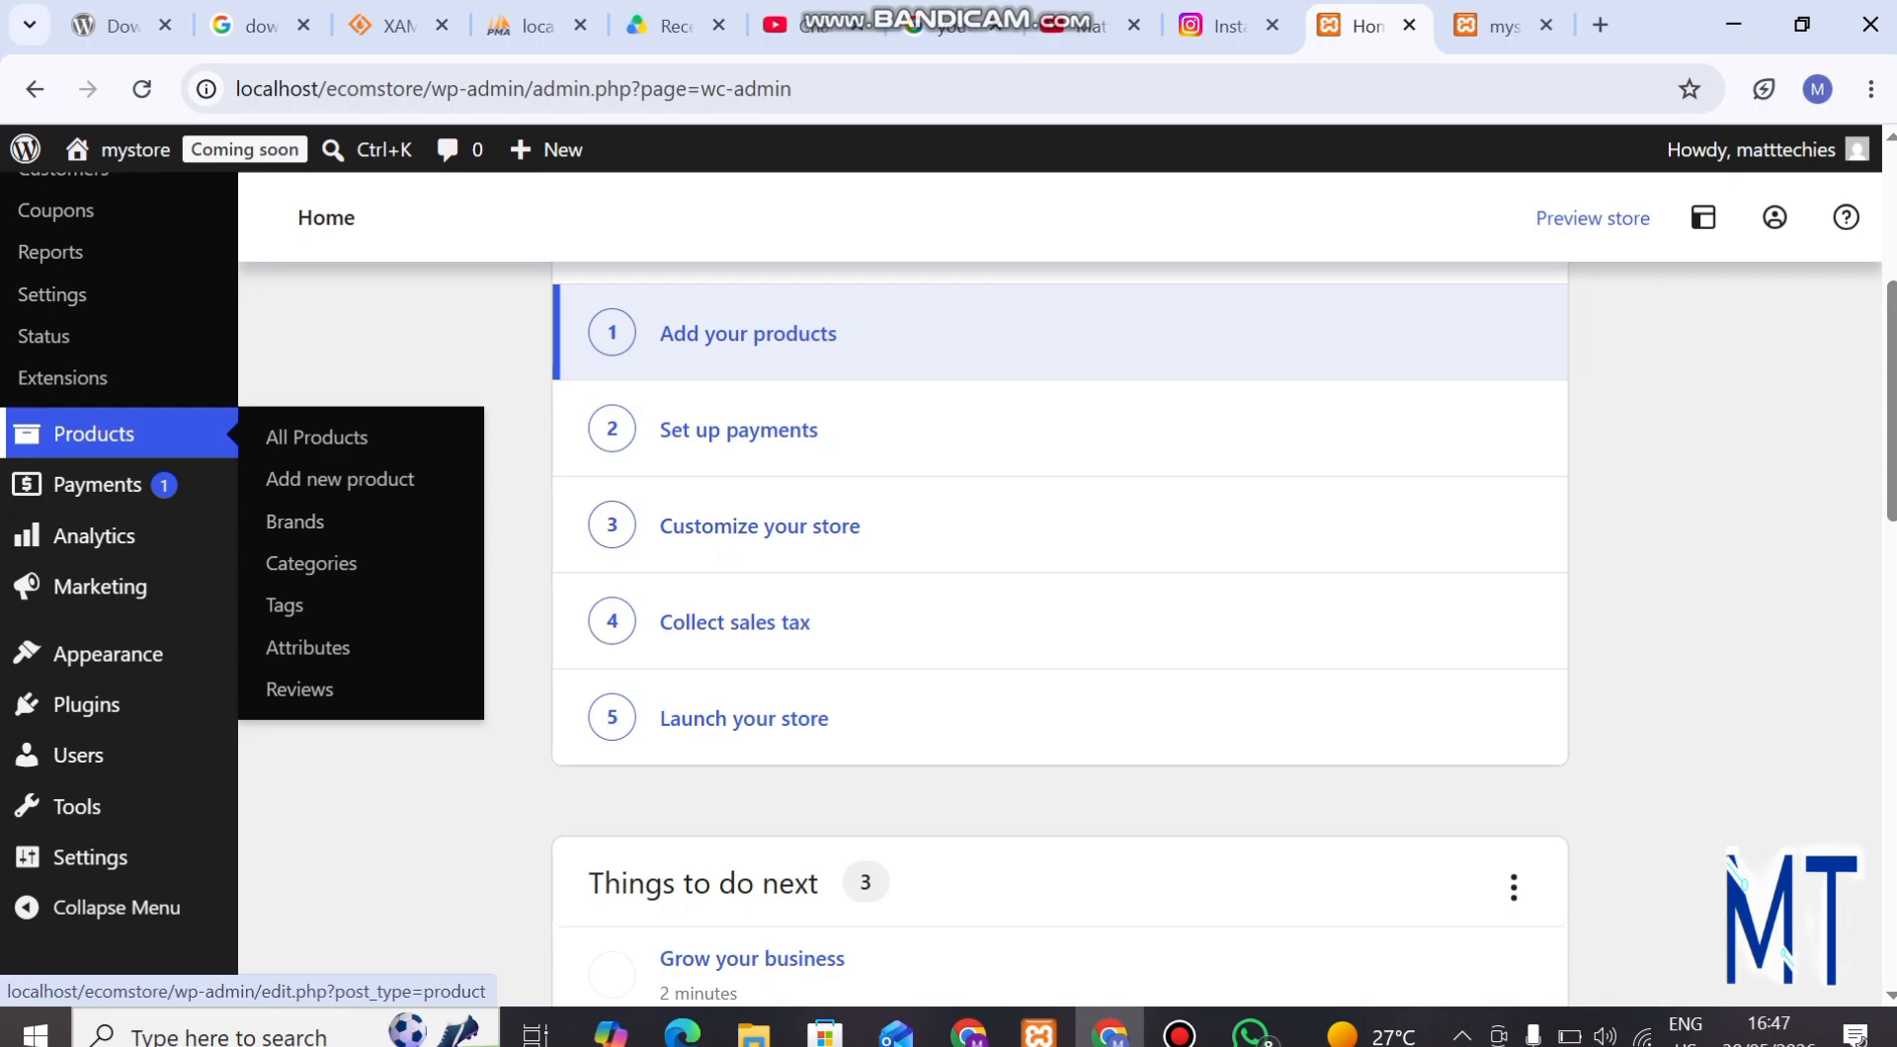
pyautogui.scroll(4, 94, 433)
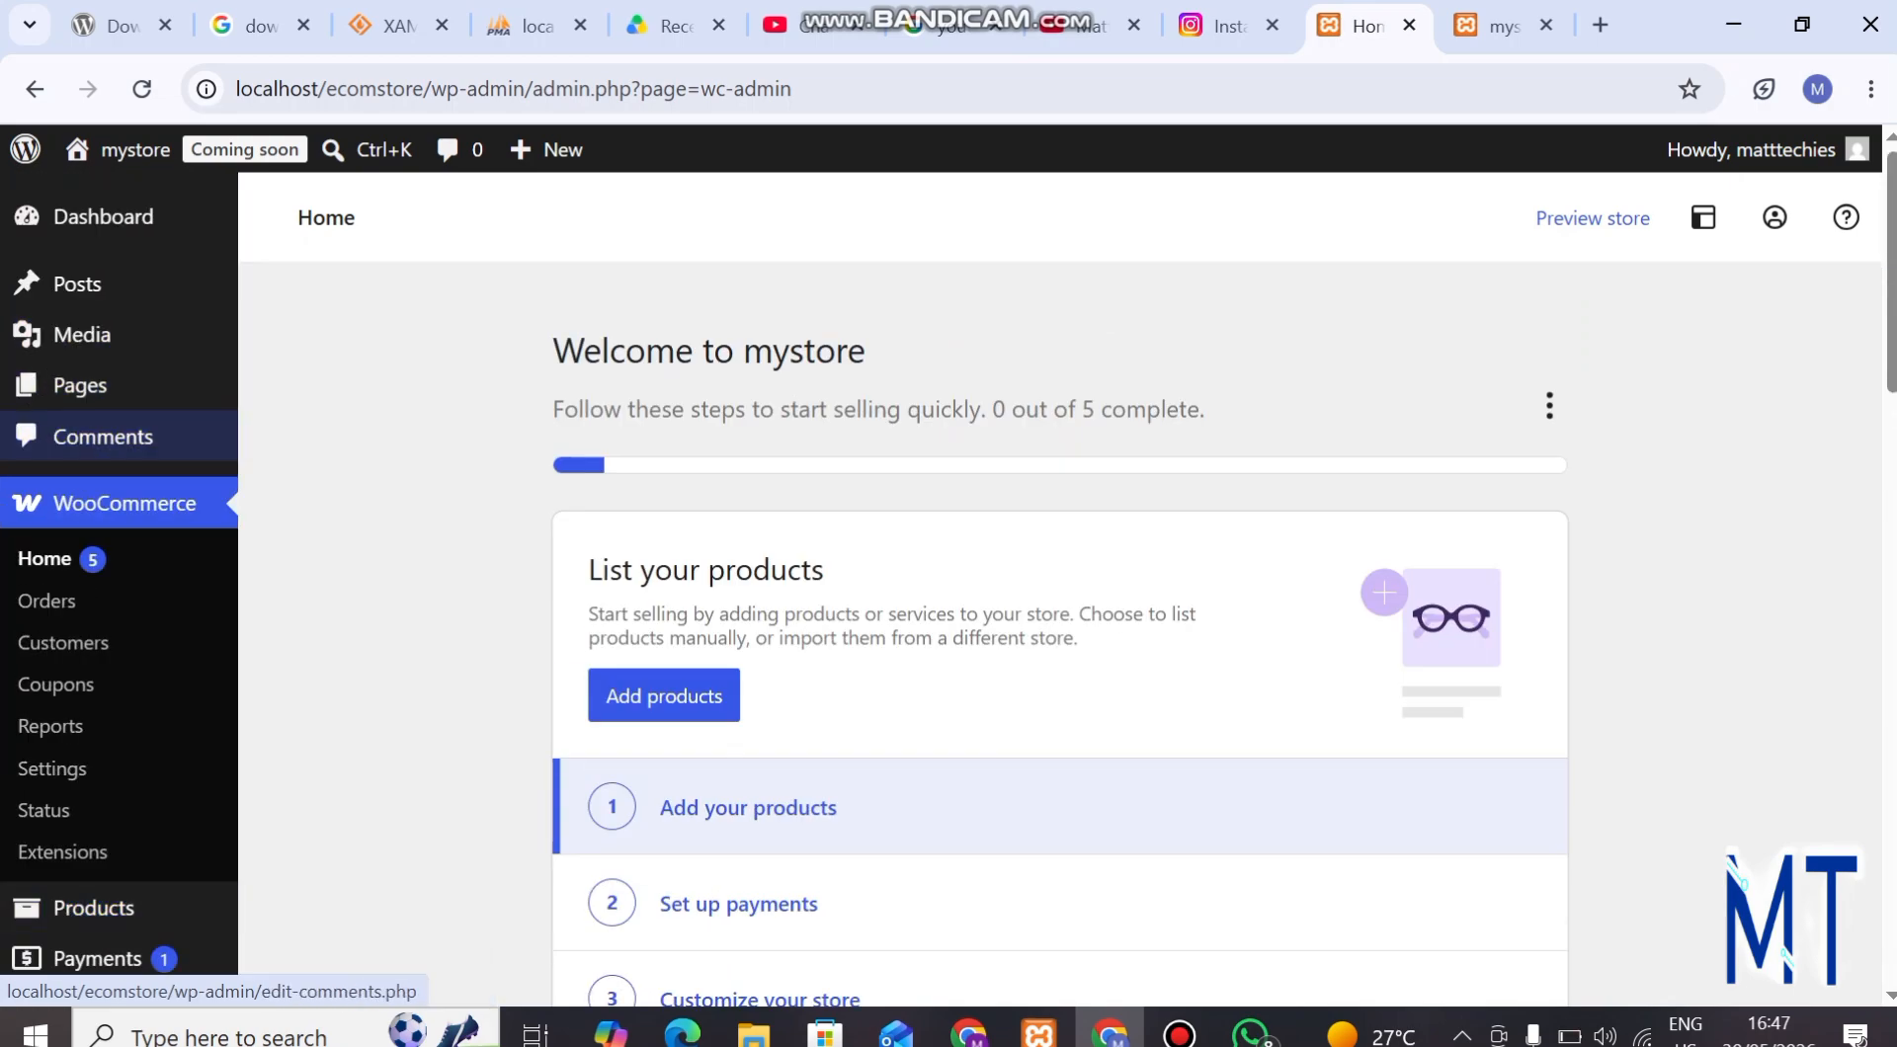
pyautogui.scroll(-3, 64, 286)
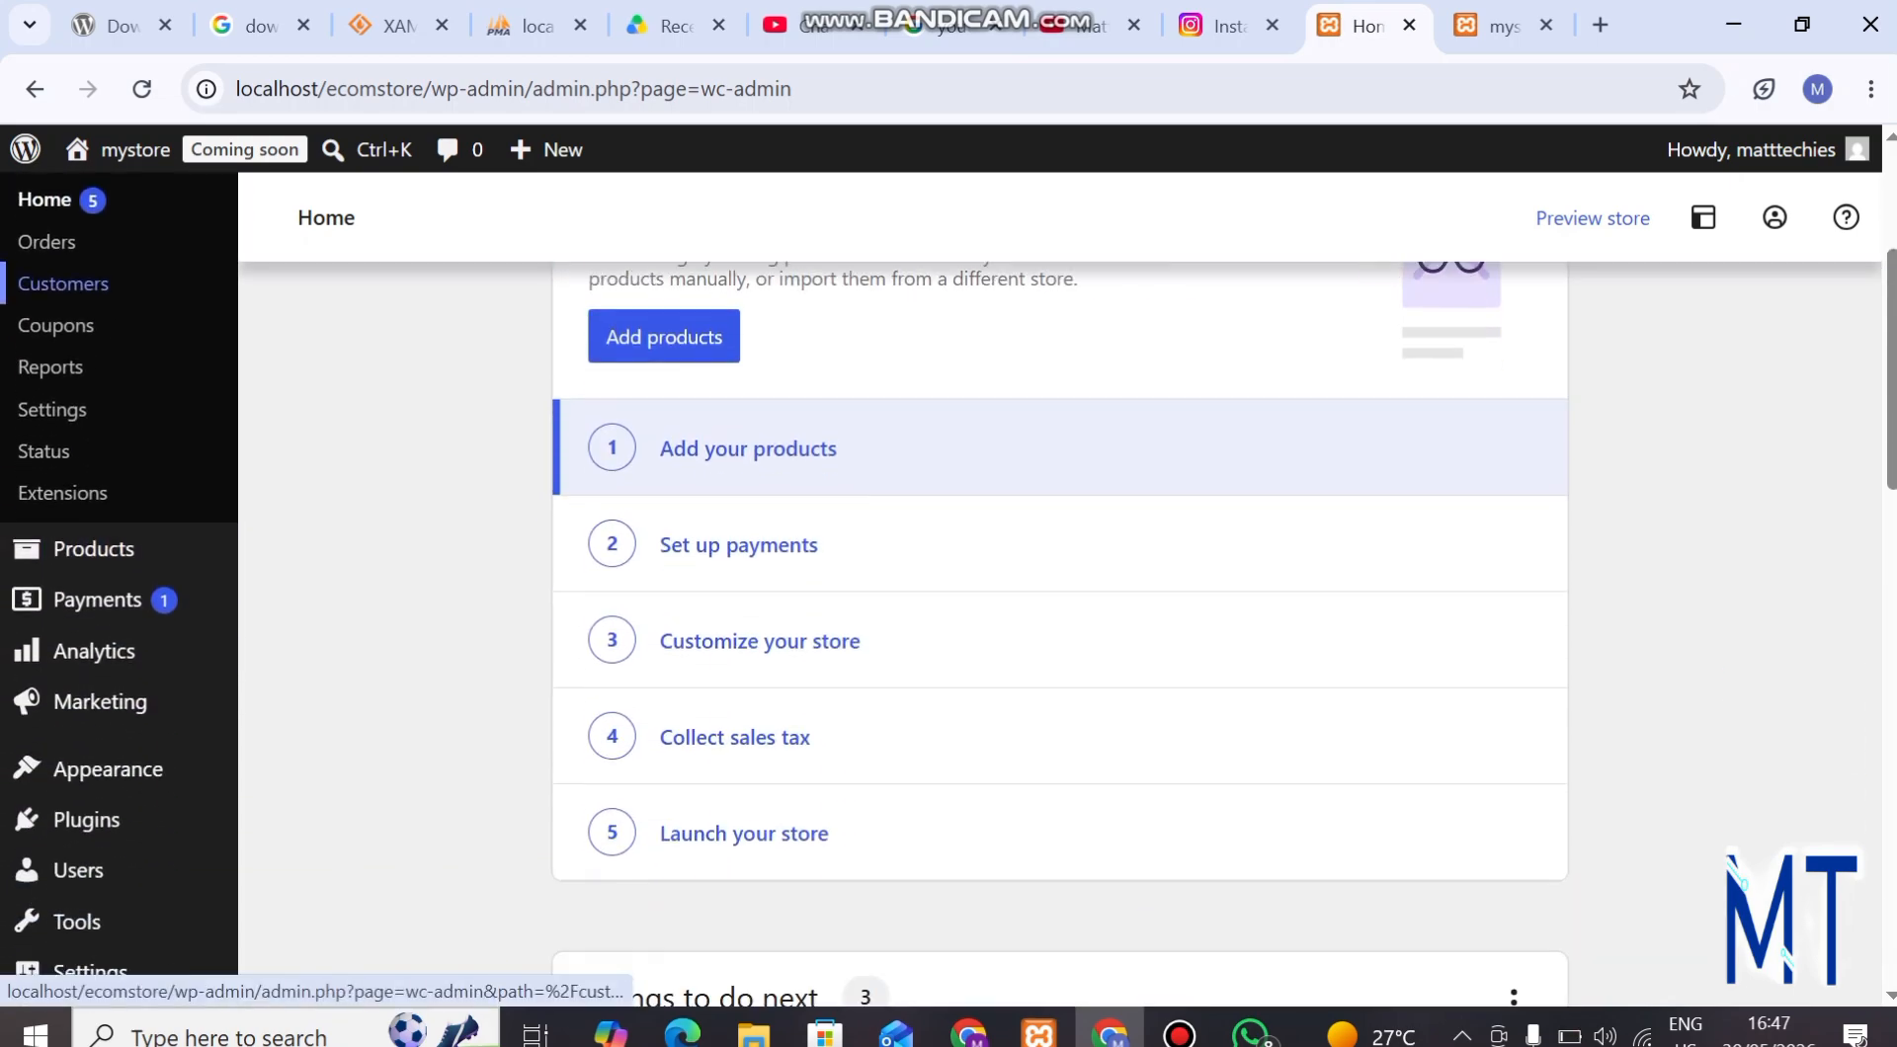
pyautogui.moveTo(94, 549)
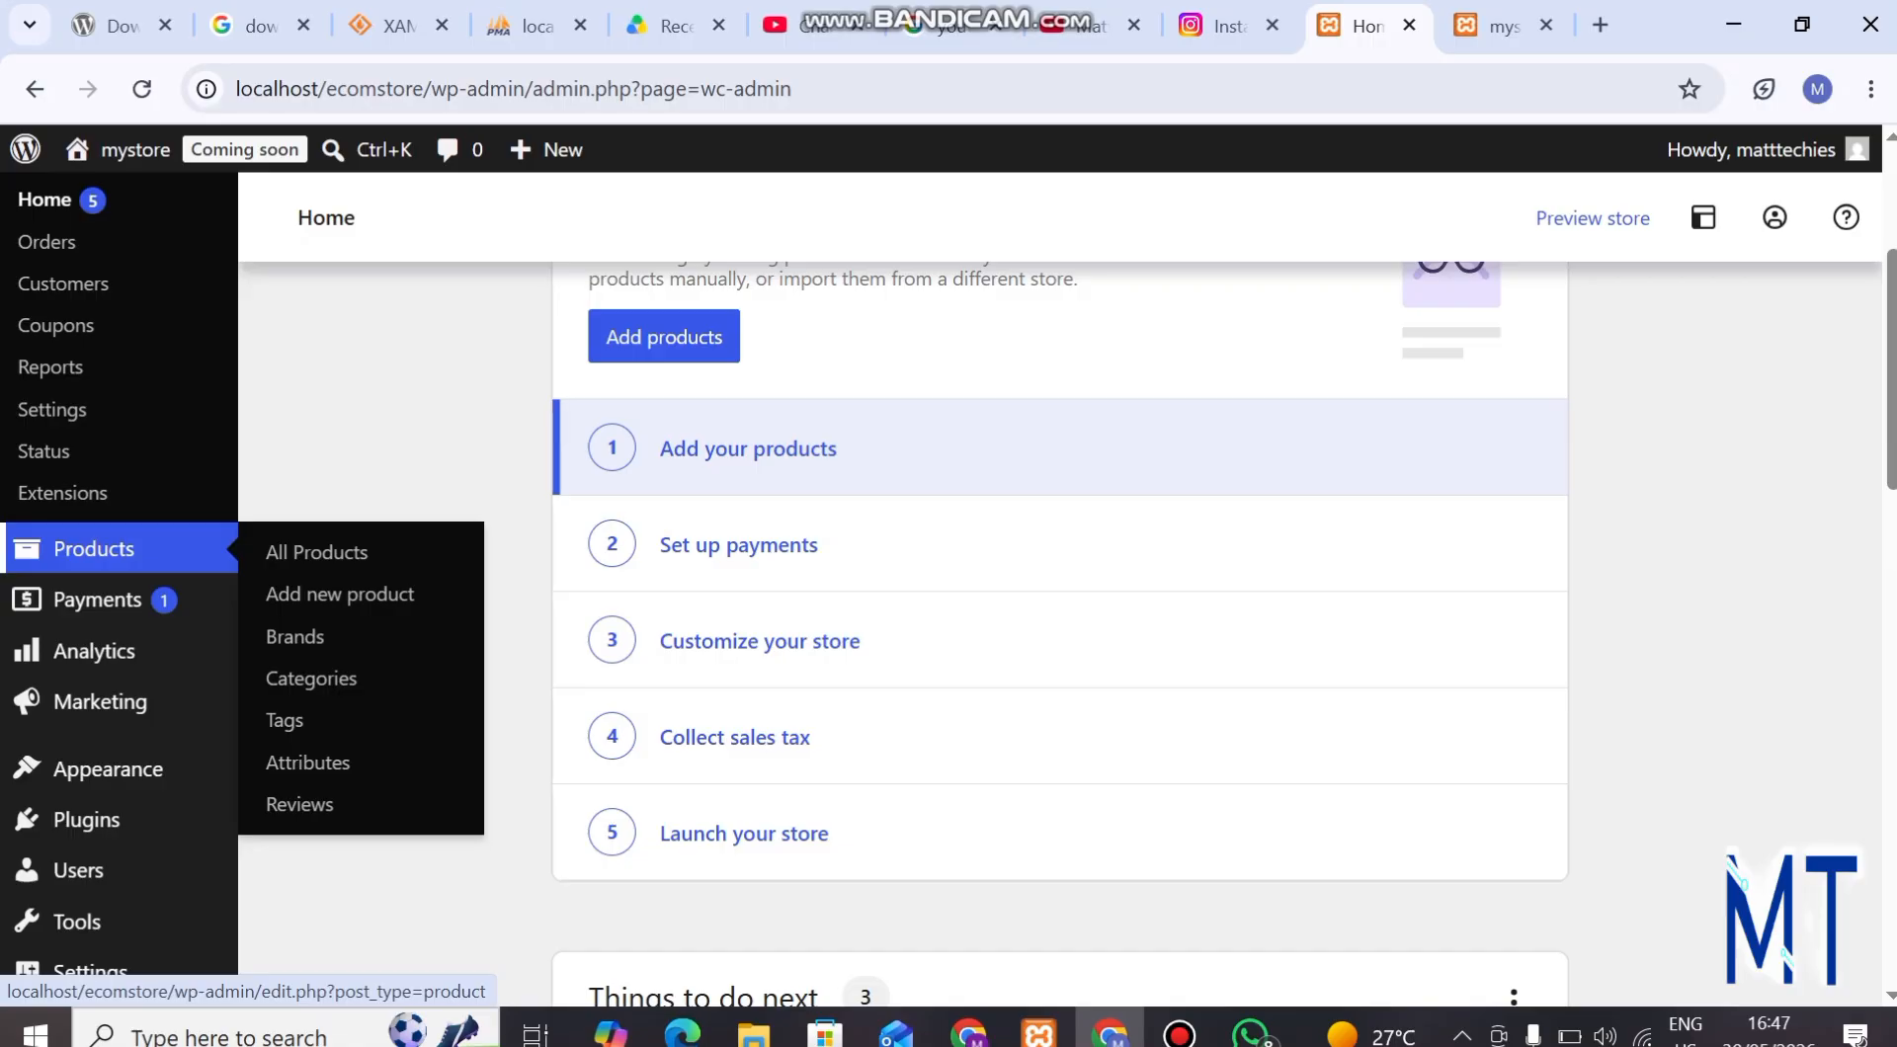
pyautogui.scroll(4, 94, 550)
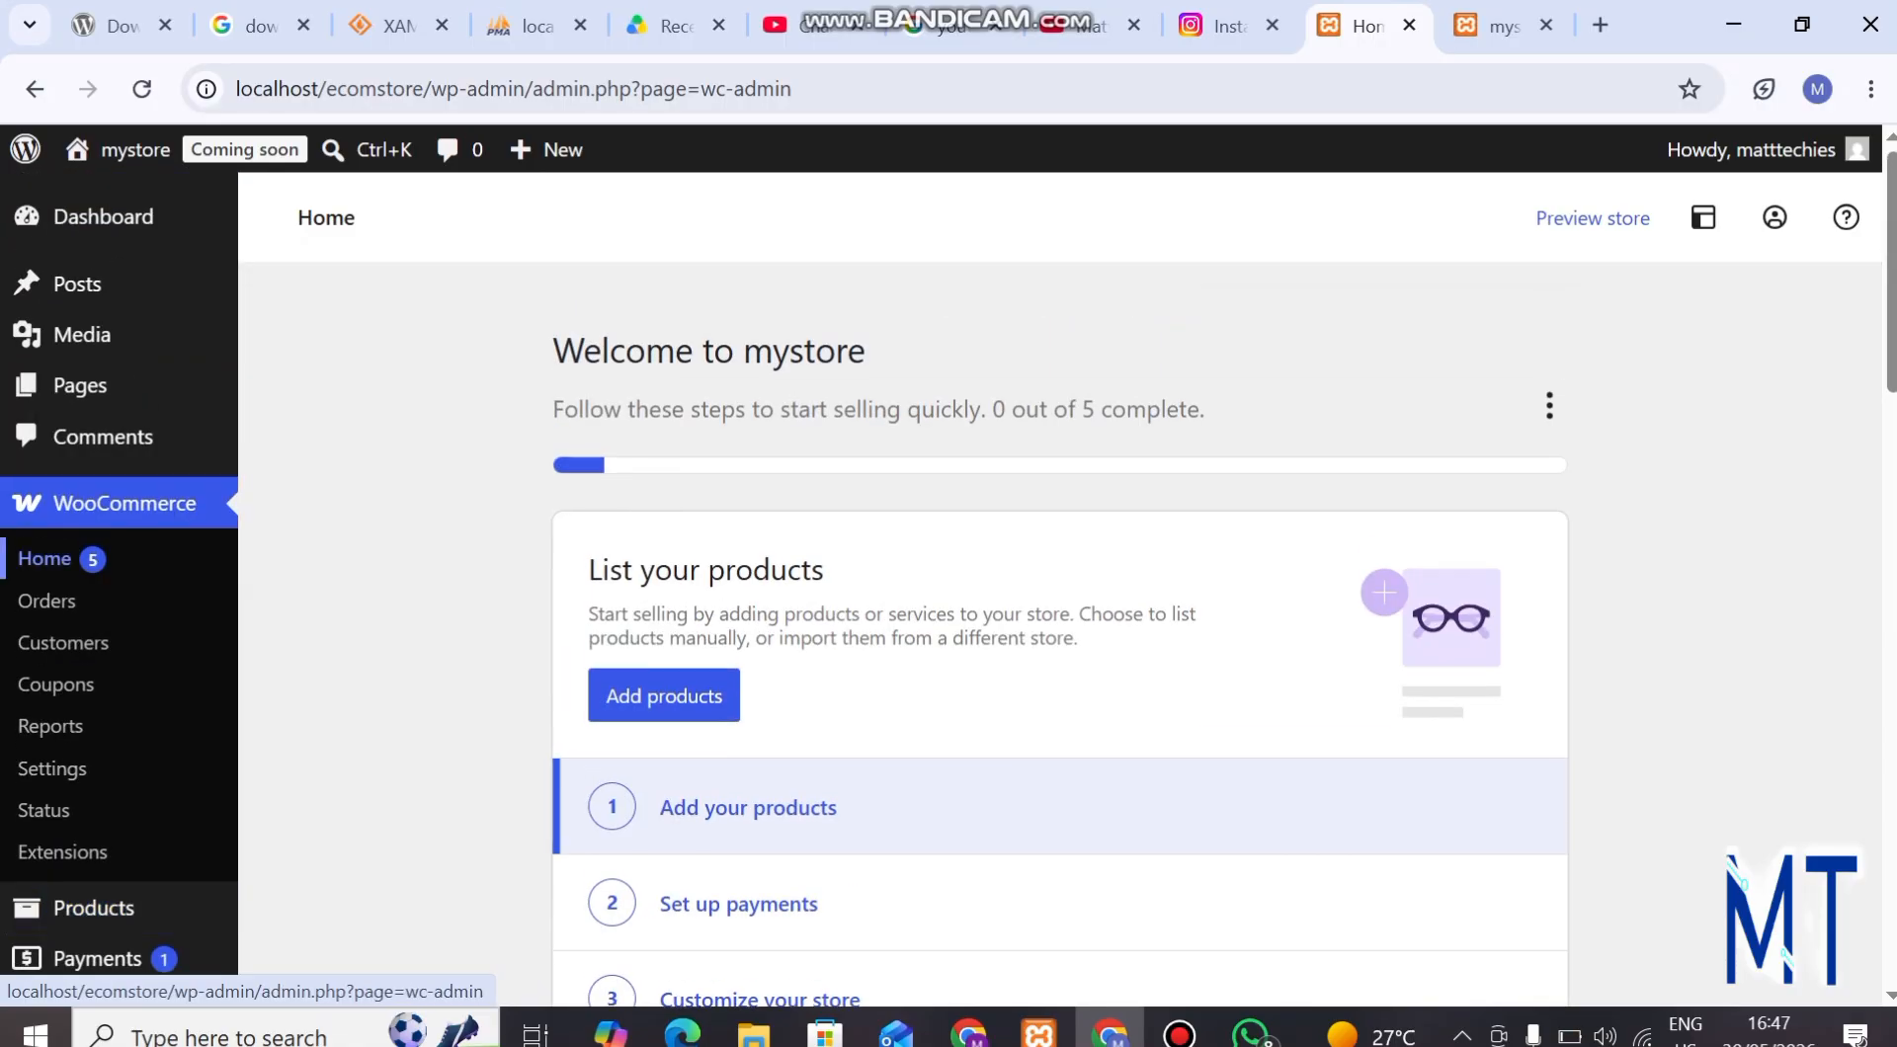
pyautogui.scroll(-5, 89, 672)
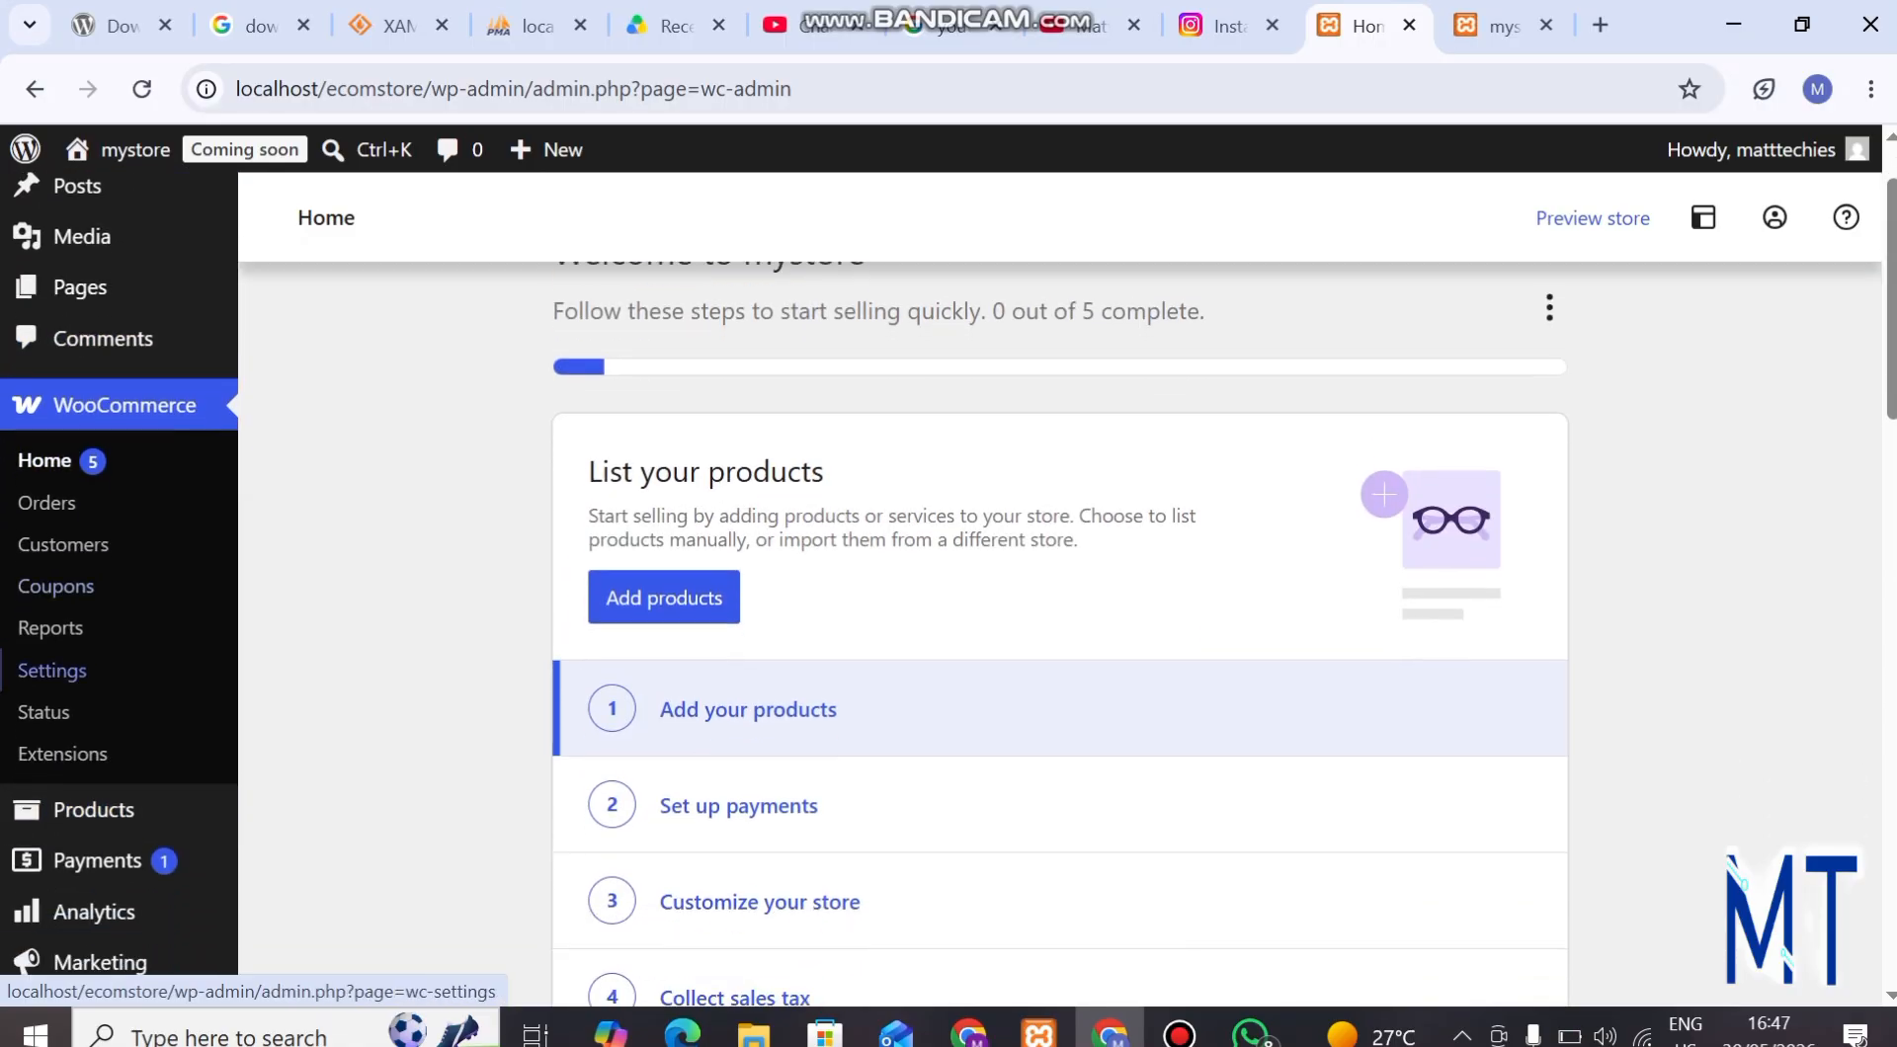
# Open the installed themes page and dismiss the Internet Download Manager pop-up.
pyautogui.moveTo(109, 619)
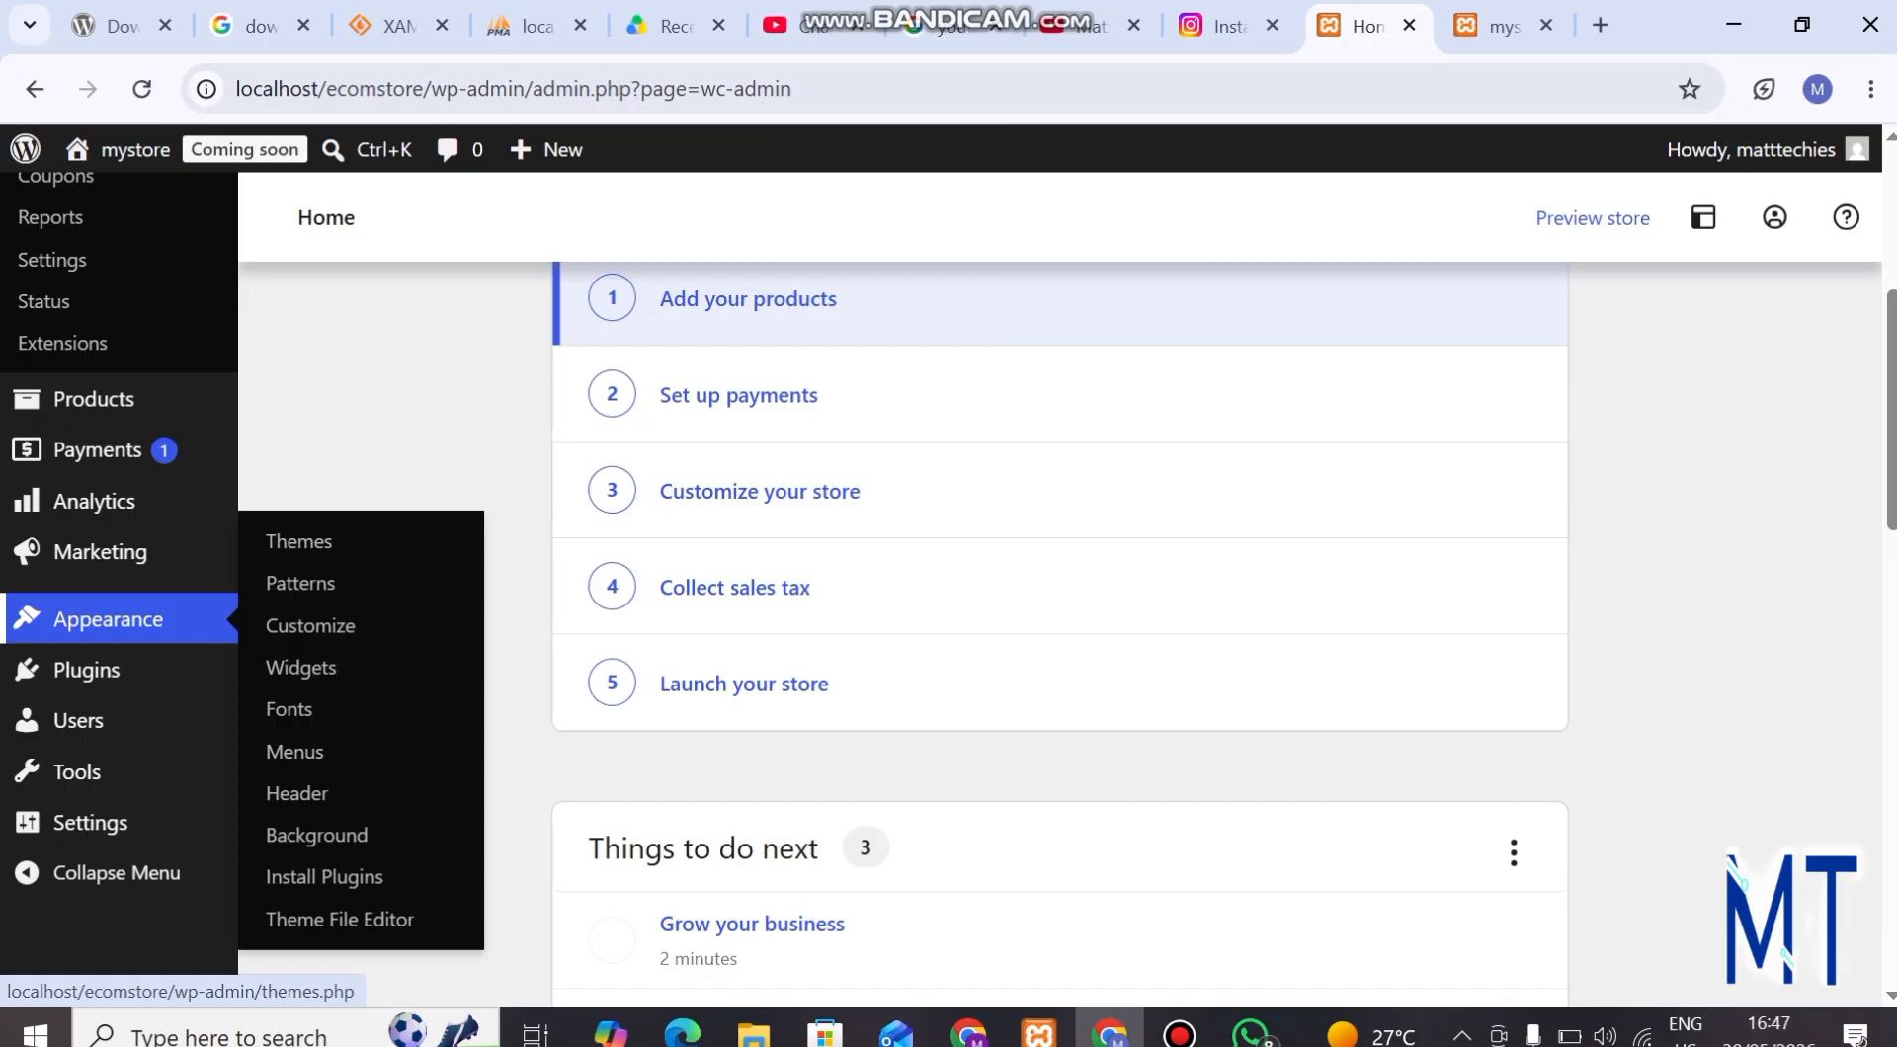
pyautogui.click(298, 541)
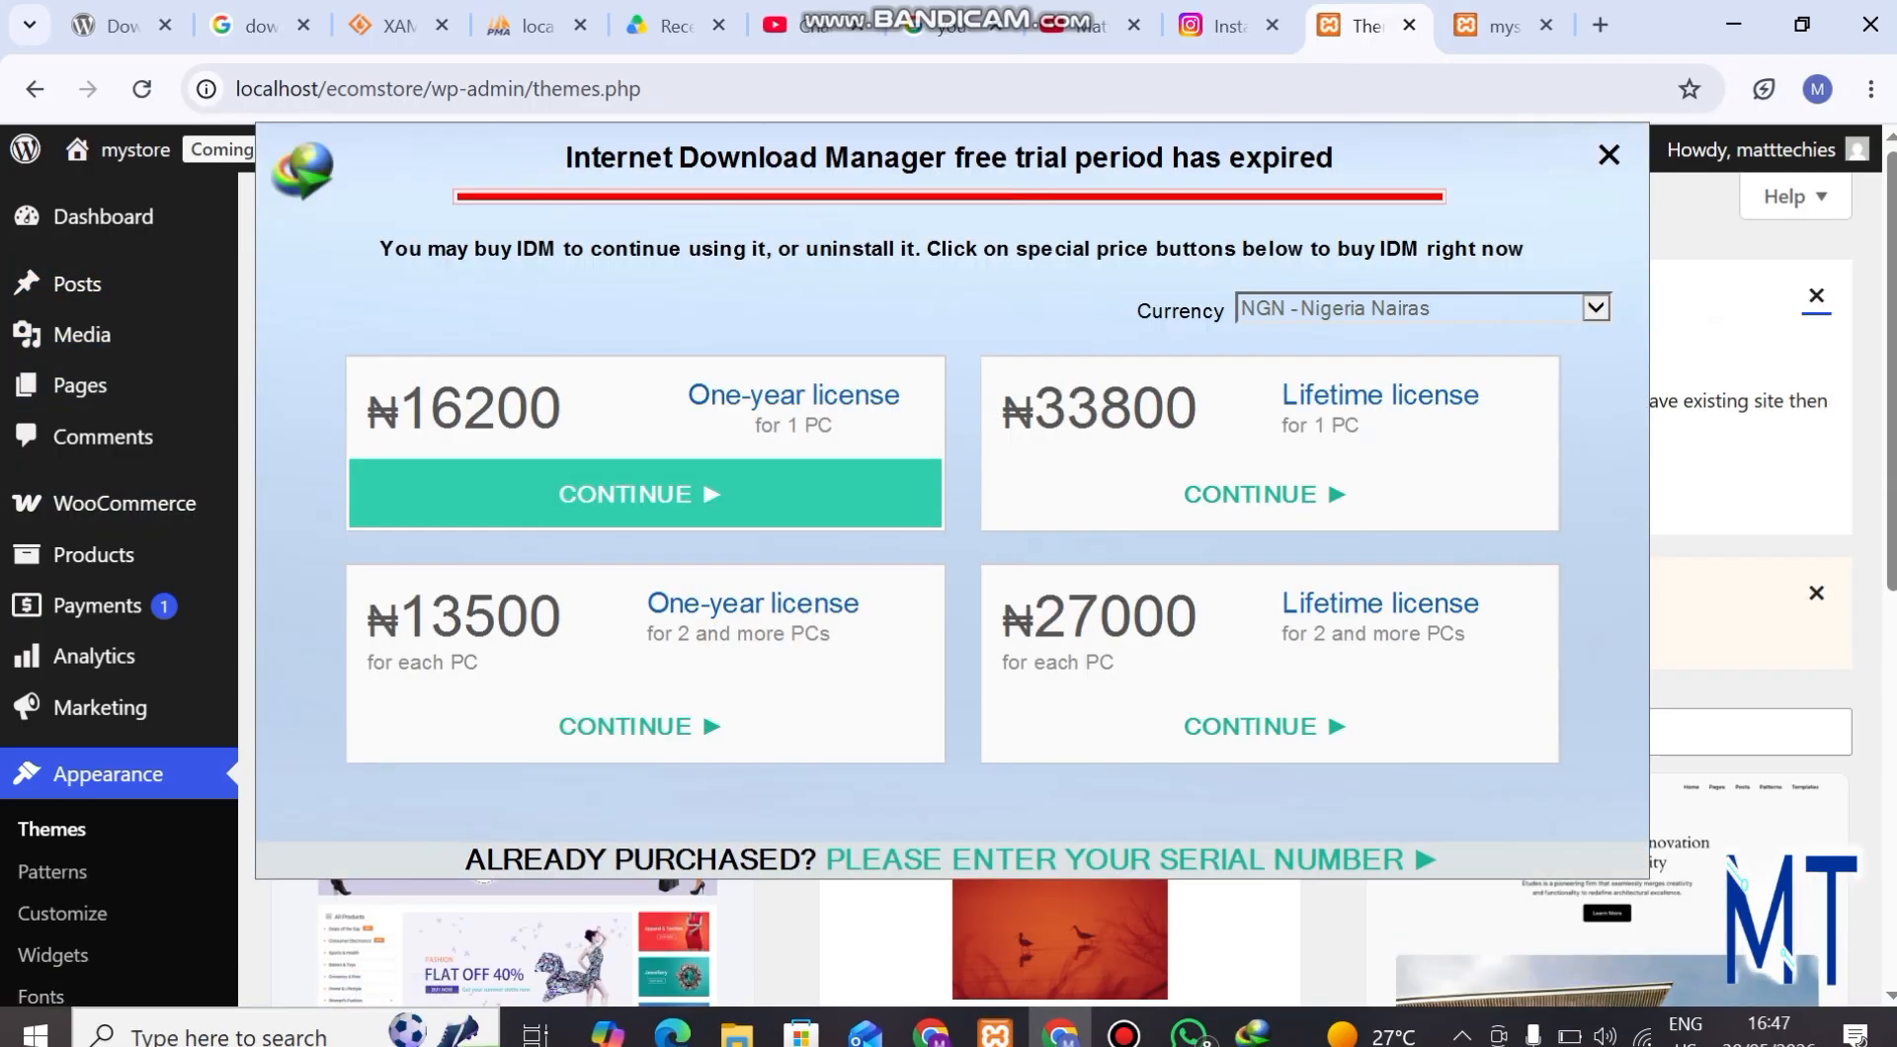
pyautogui.click(1608, 154)
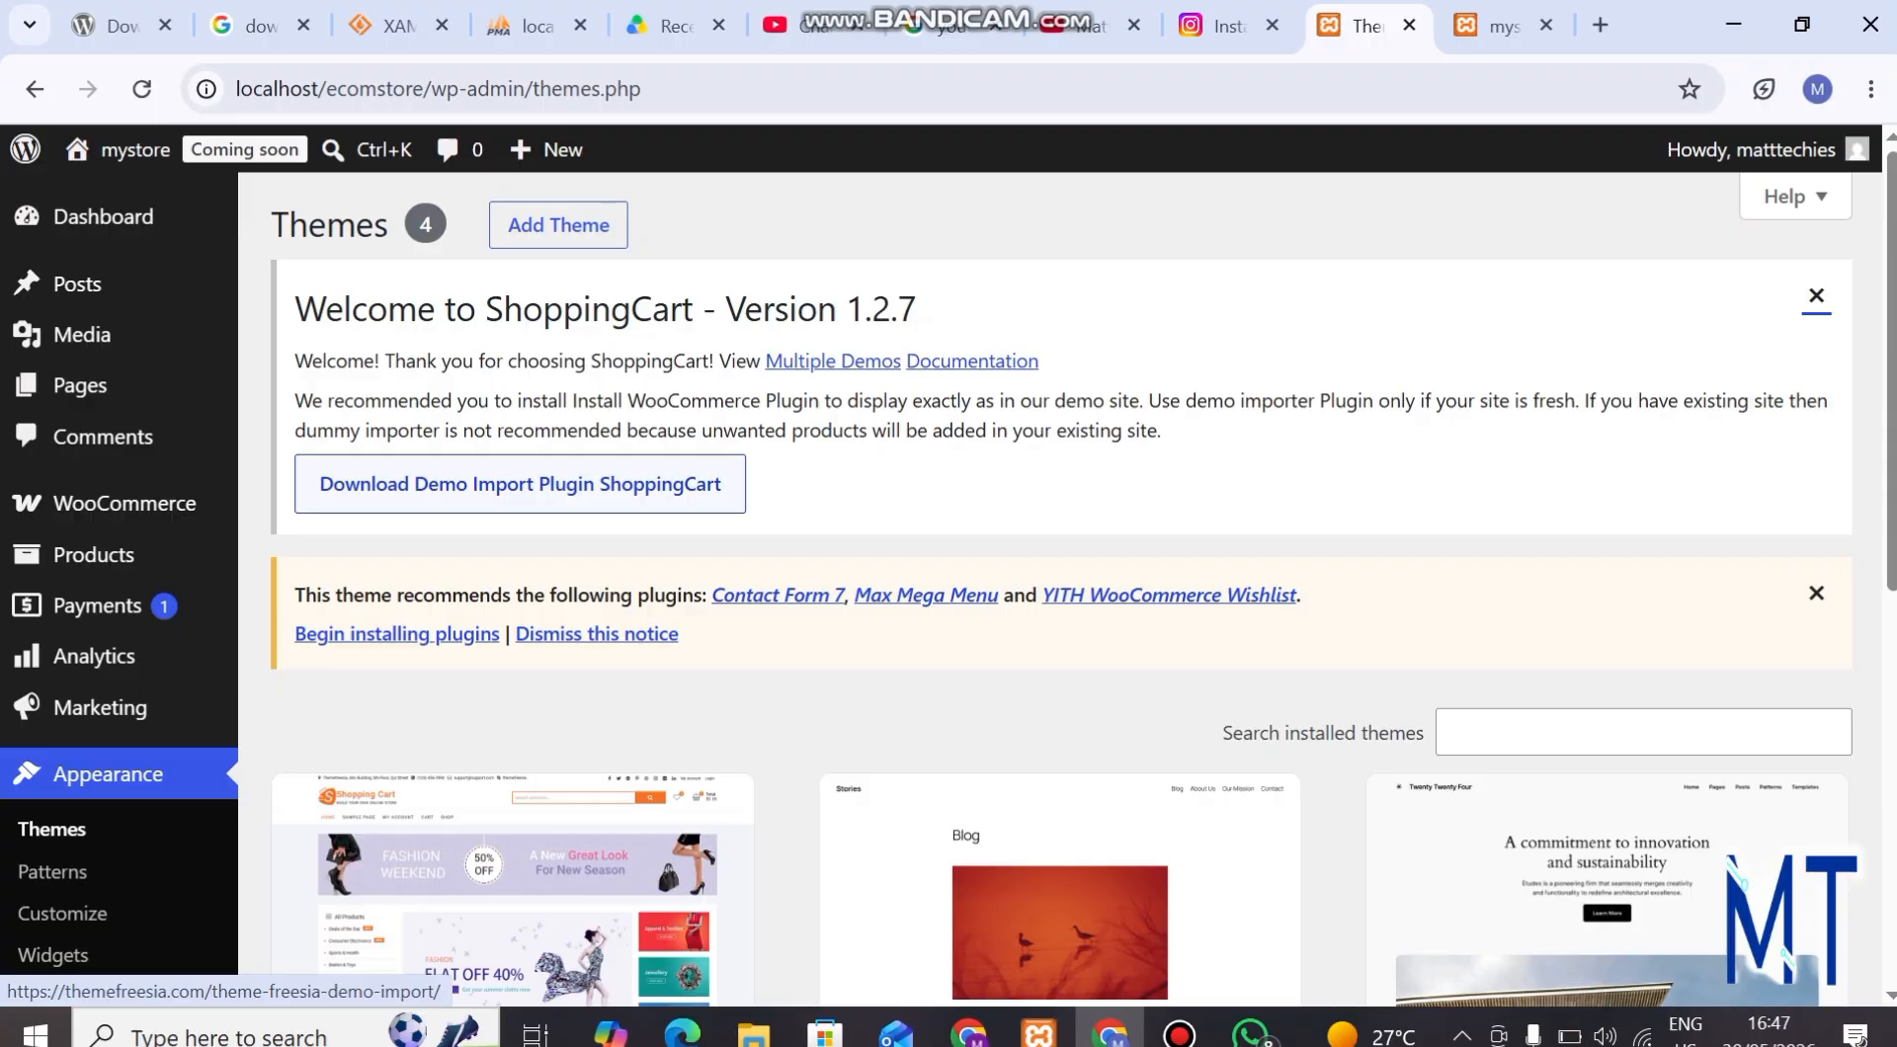
# Open the ShoppingCart theme's demo import page on the Theme Freesia site and download the free demo import plugin.
pyautogui.click(520, 484)
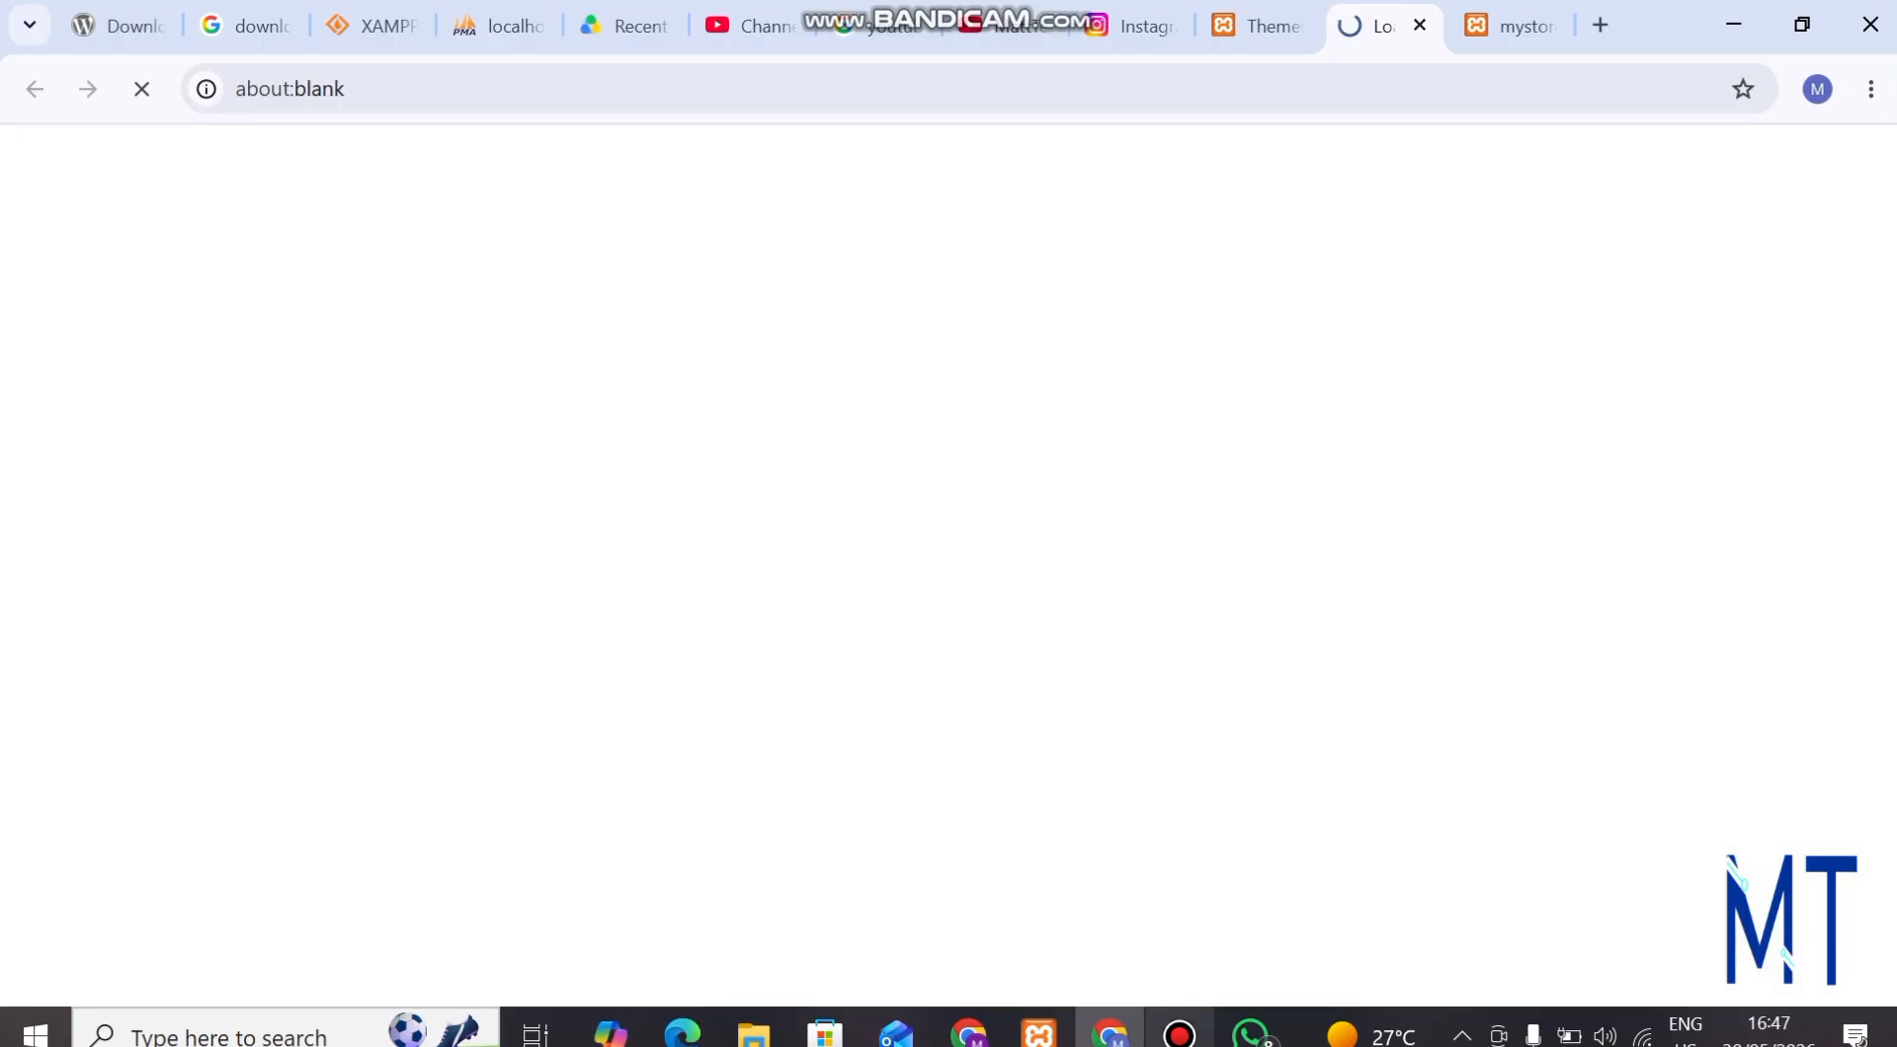
pyautogui.click(1180, 1034)
pyautogui.click(754, 91)
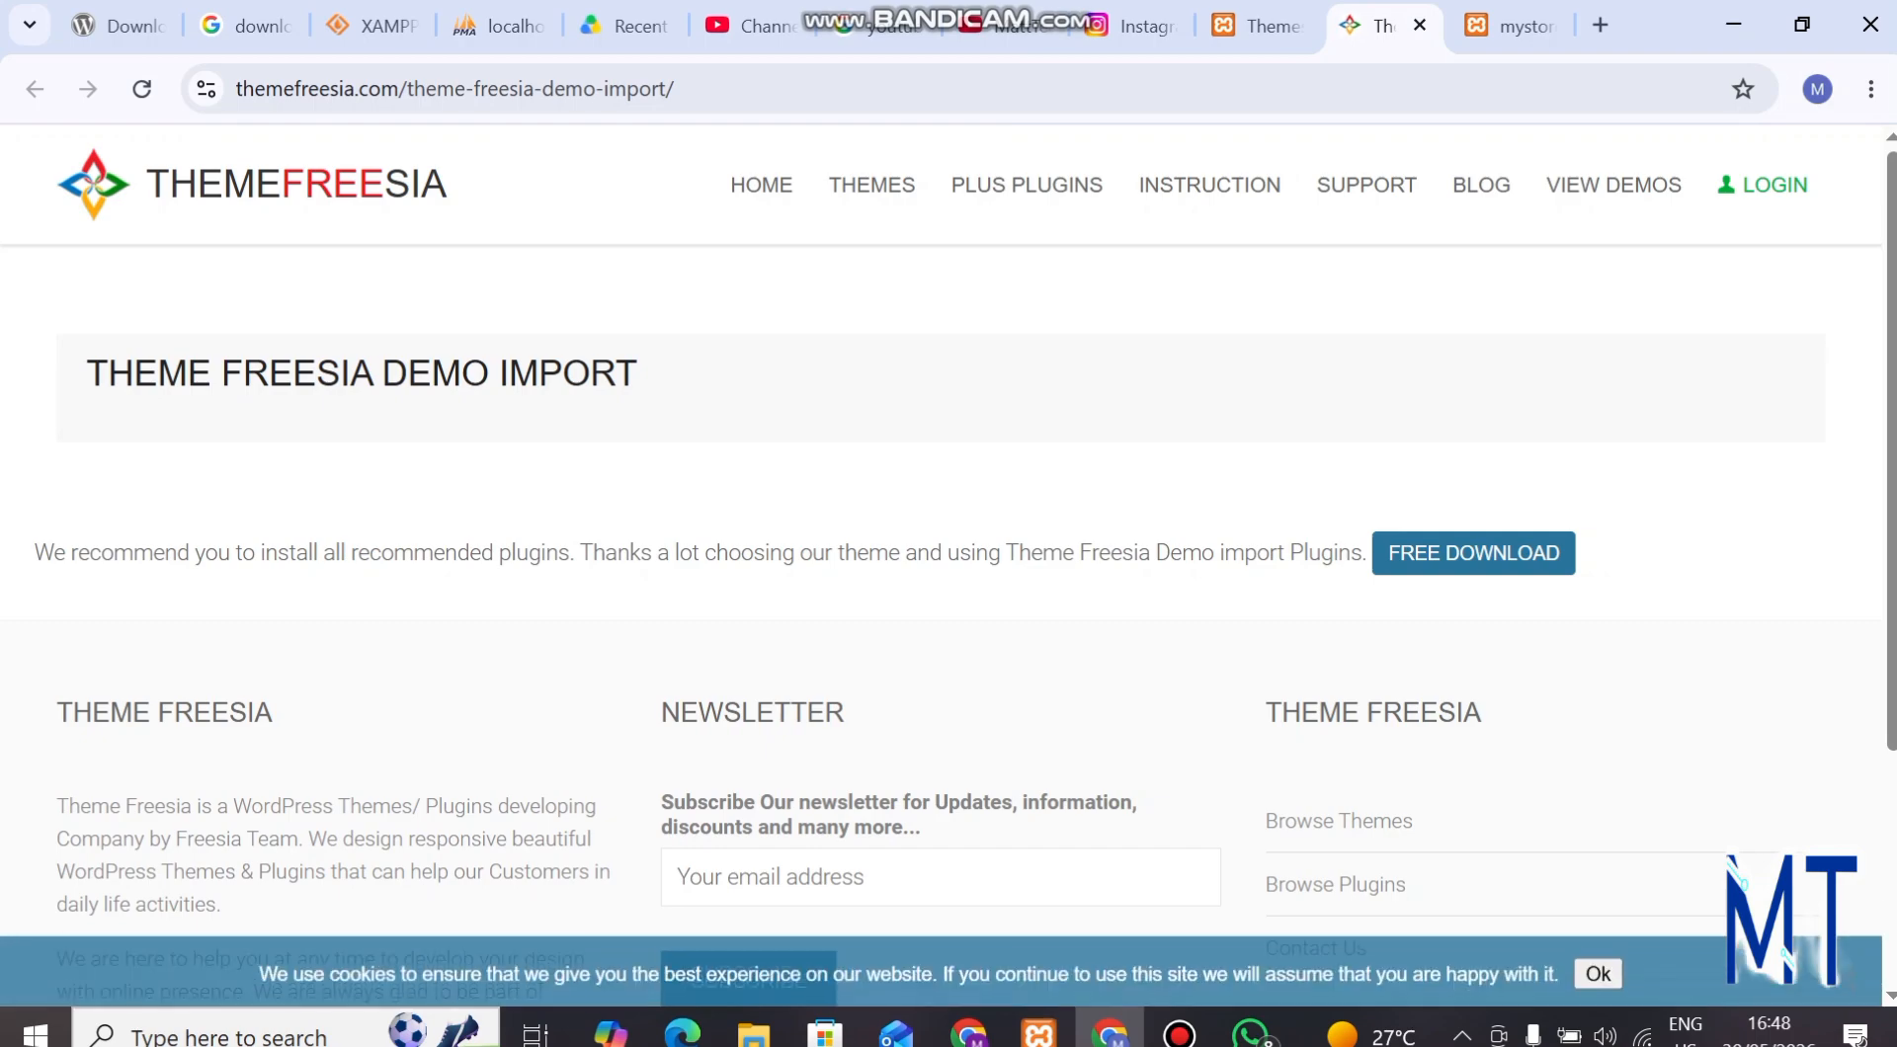
pyautogui.click(1473, 553)
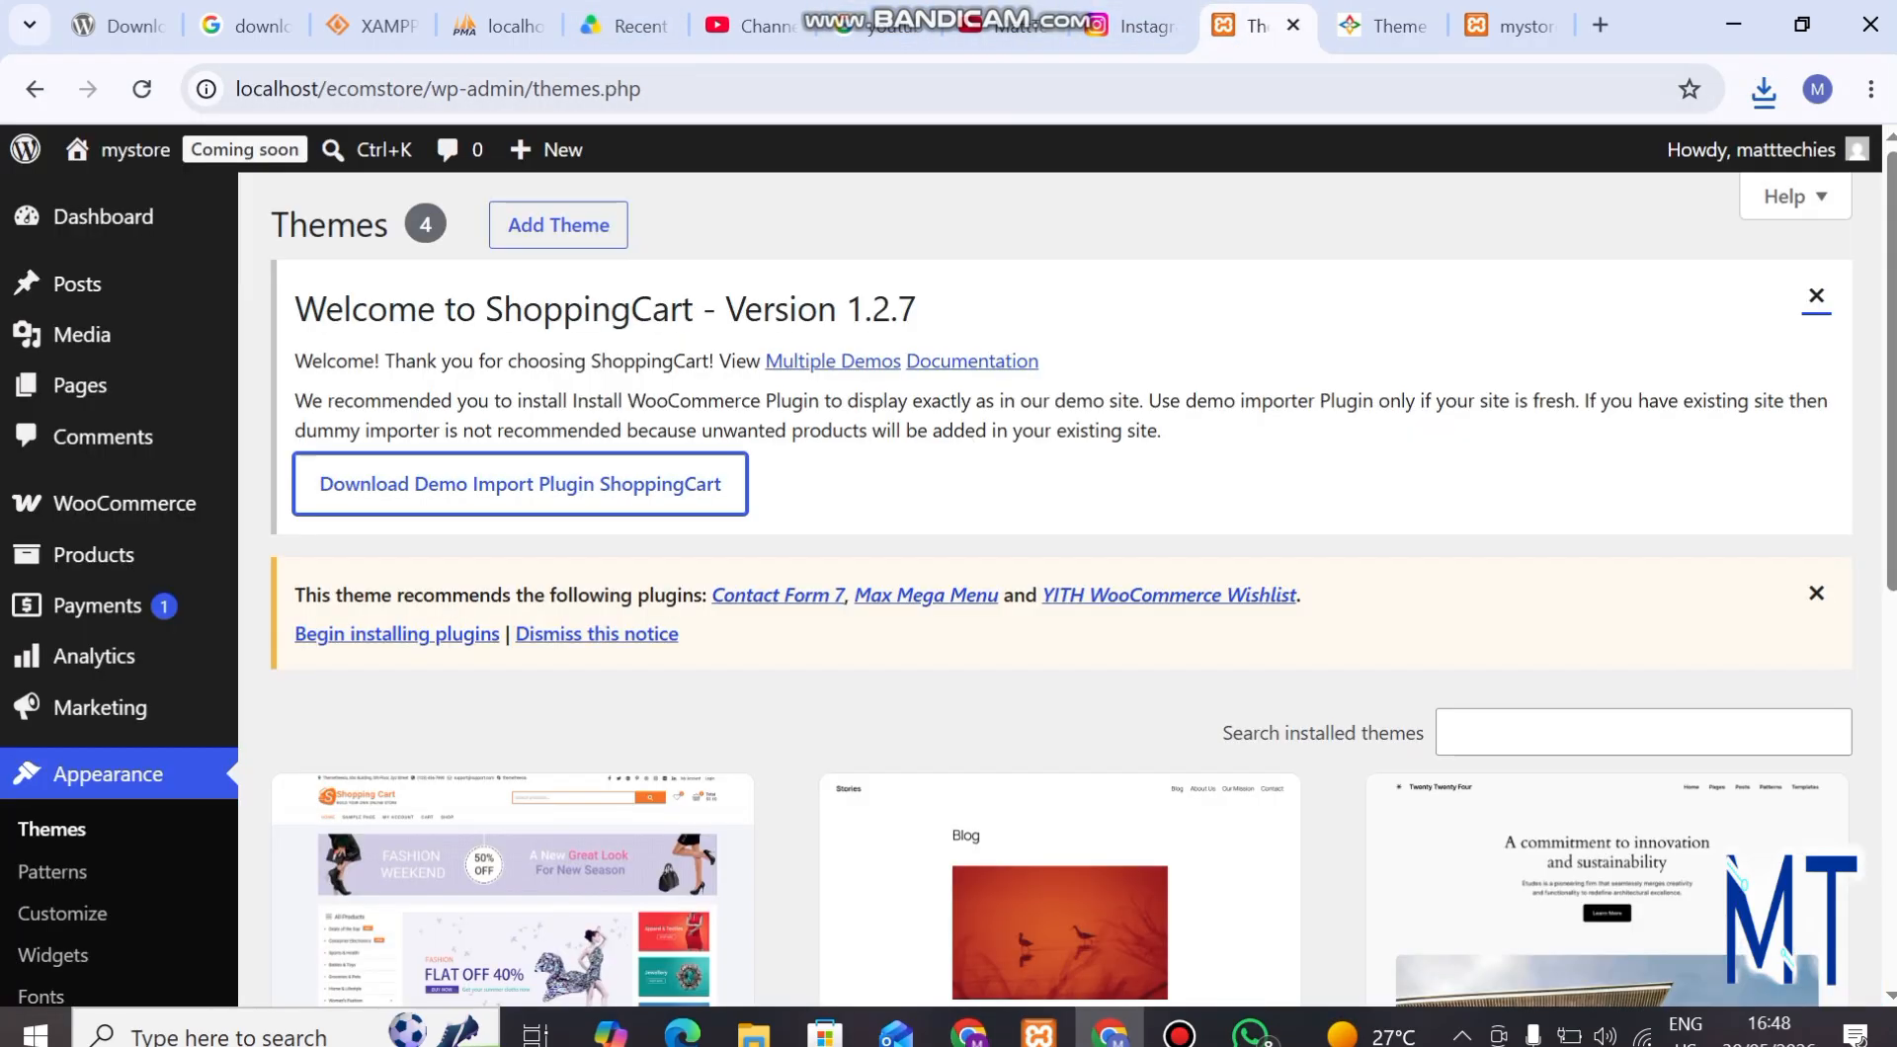
# Return to the WordPress admin's themes page and open the form for uploading a plugin in .zip format.
pyautogui.click(1253, 26)
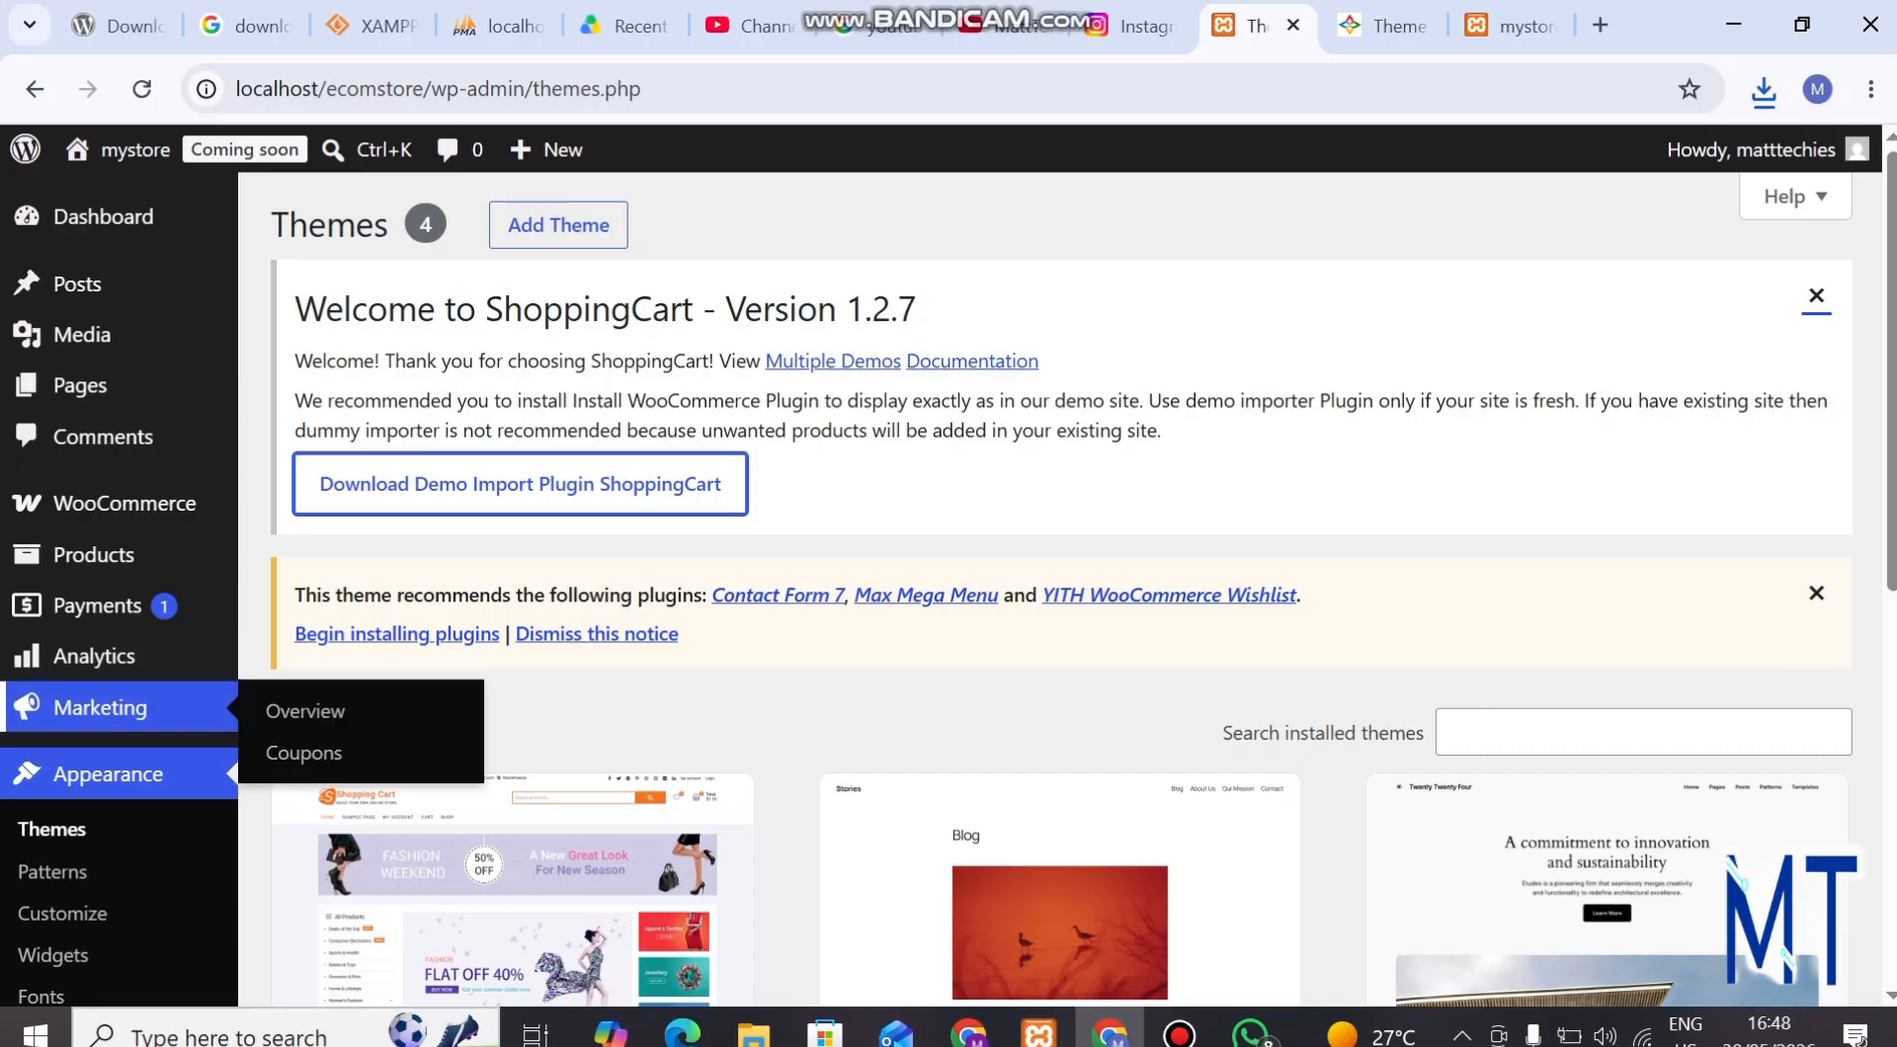
pyautogui.scroll(-1, 98, 601)
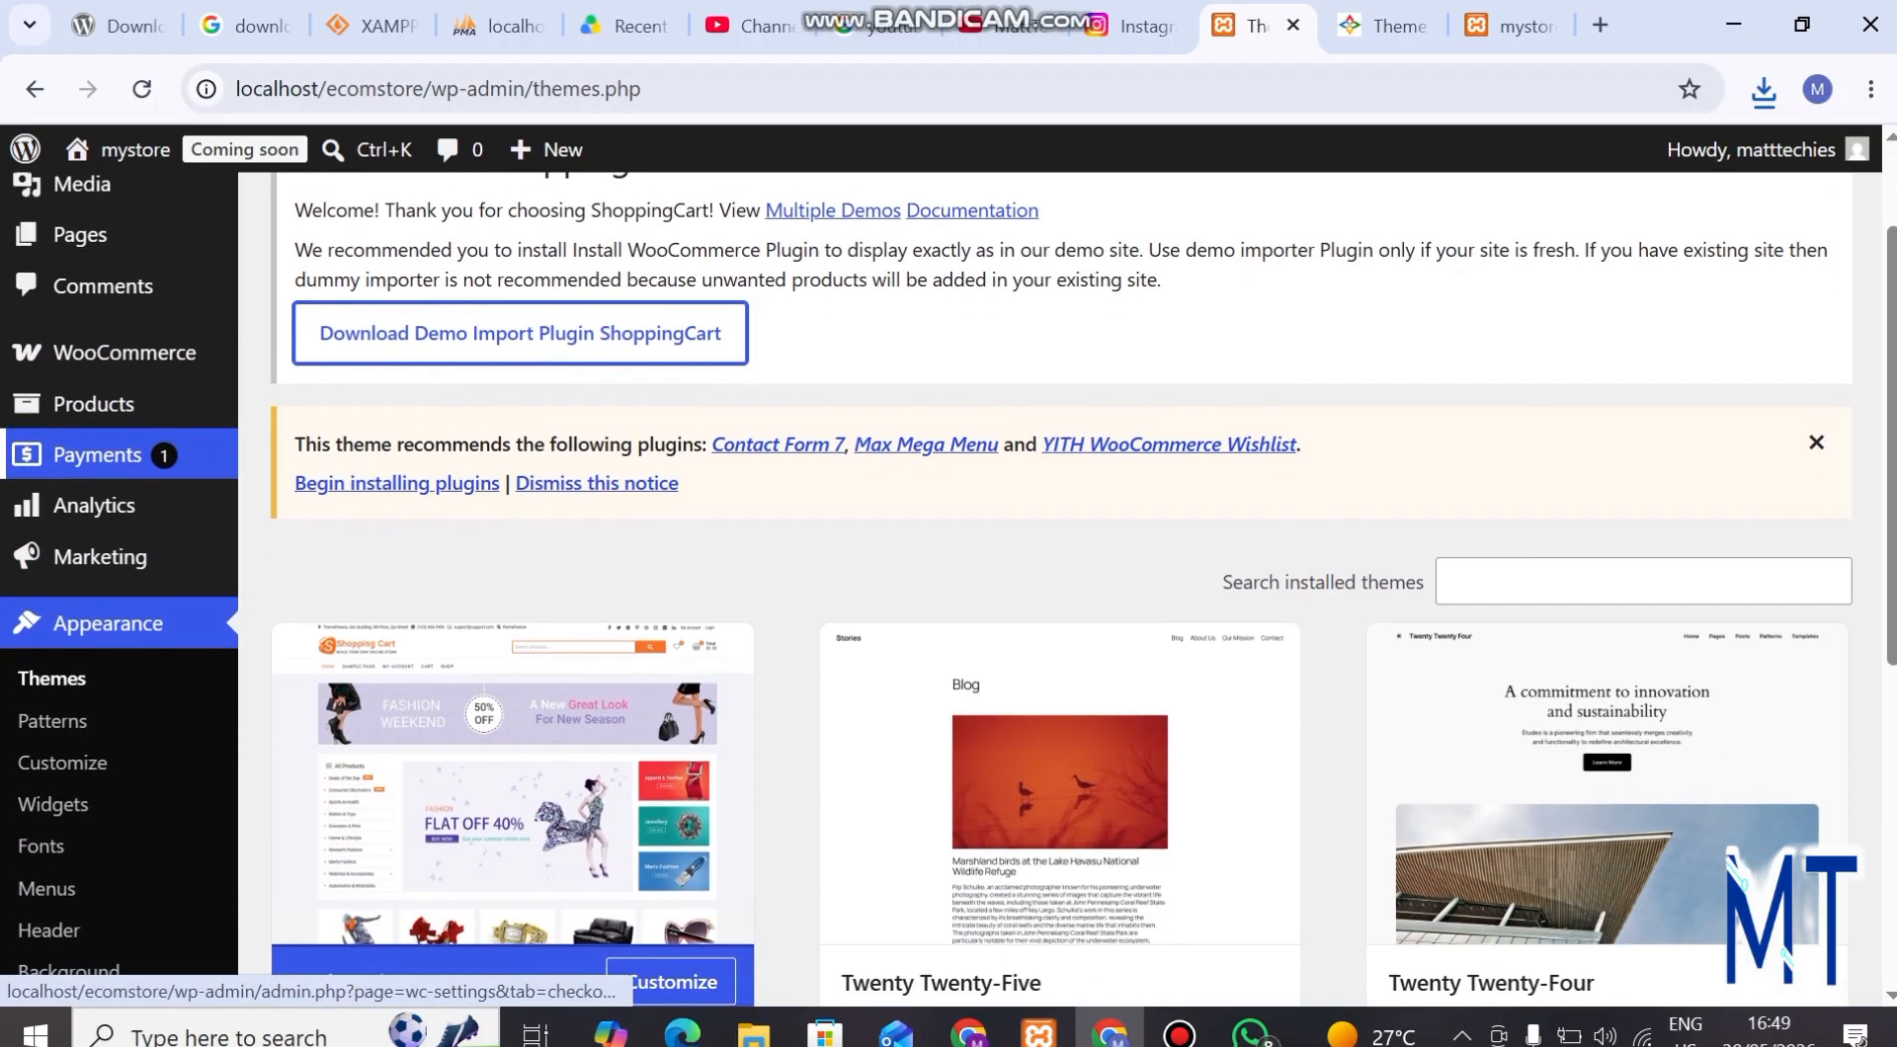
pyautogui.scroll(-5, 53, 638)
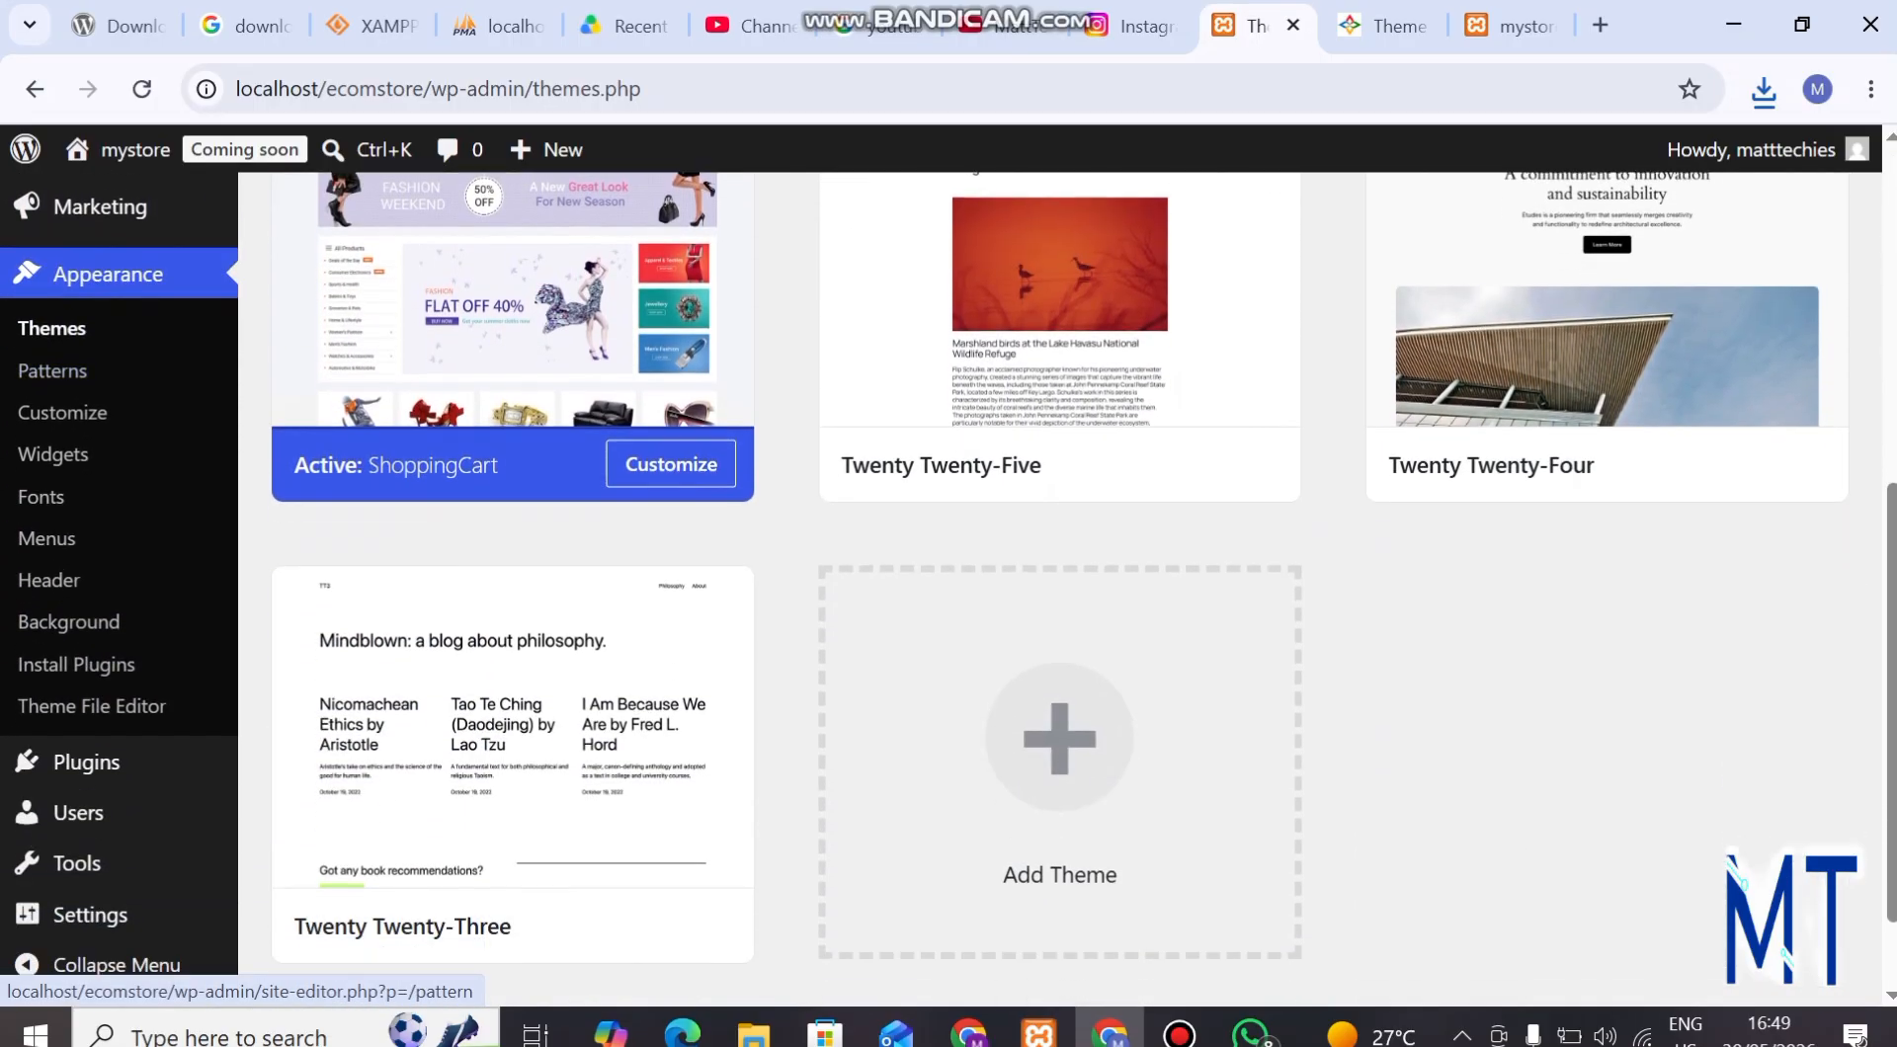
pyautogui.click(86, 762)
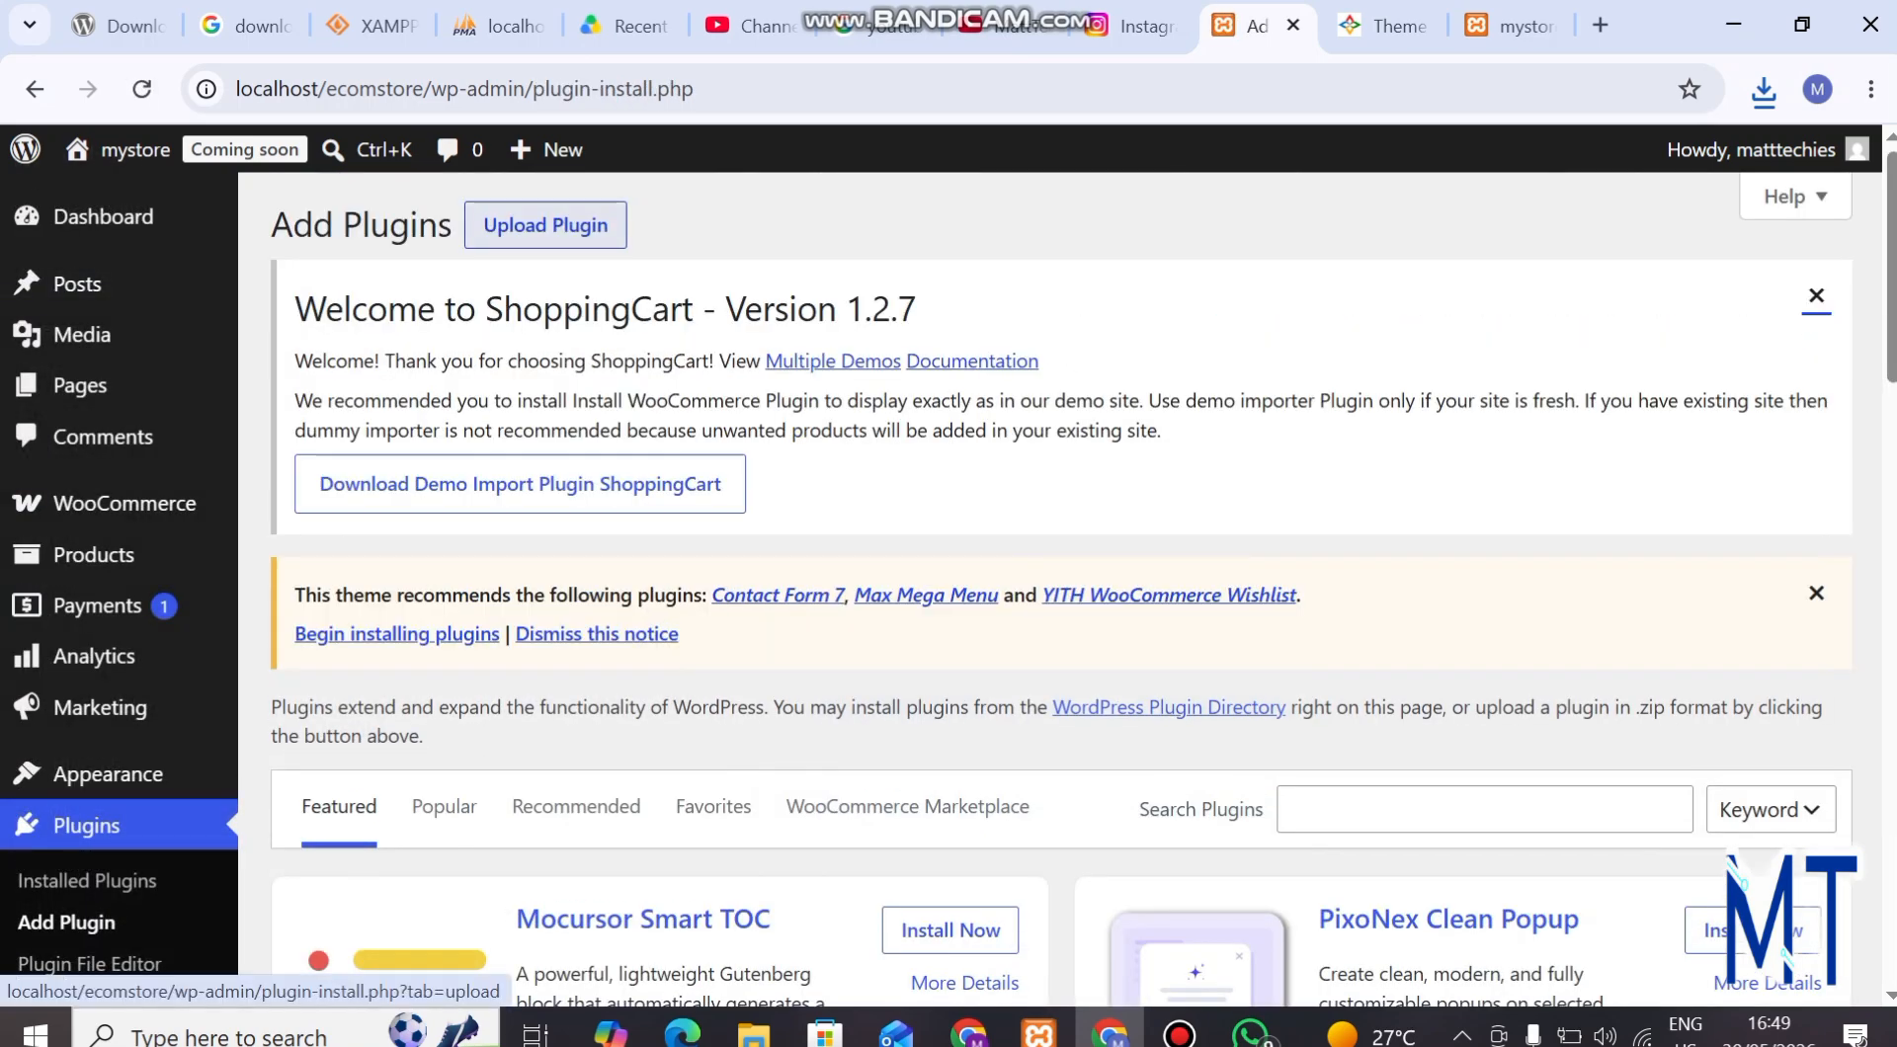
pyautogui.click(545, 226)
pyautogui.scroll(-3, 859, 638)
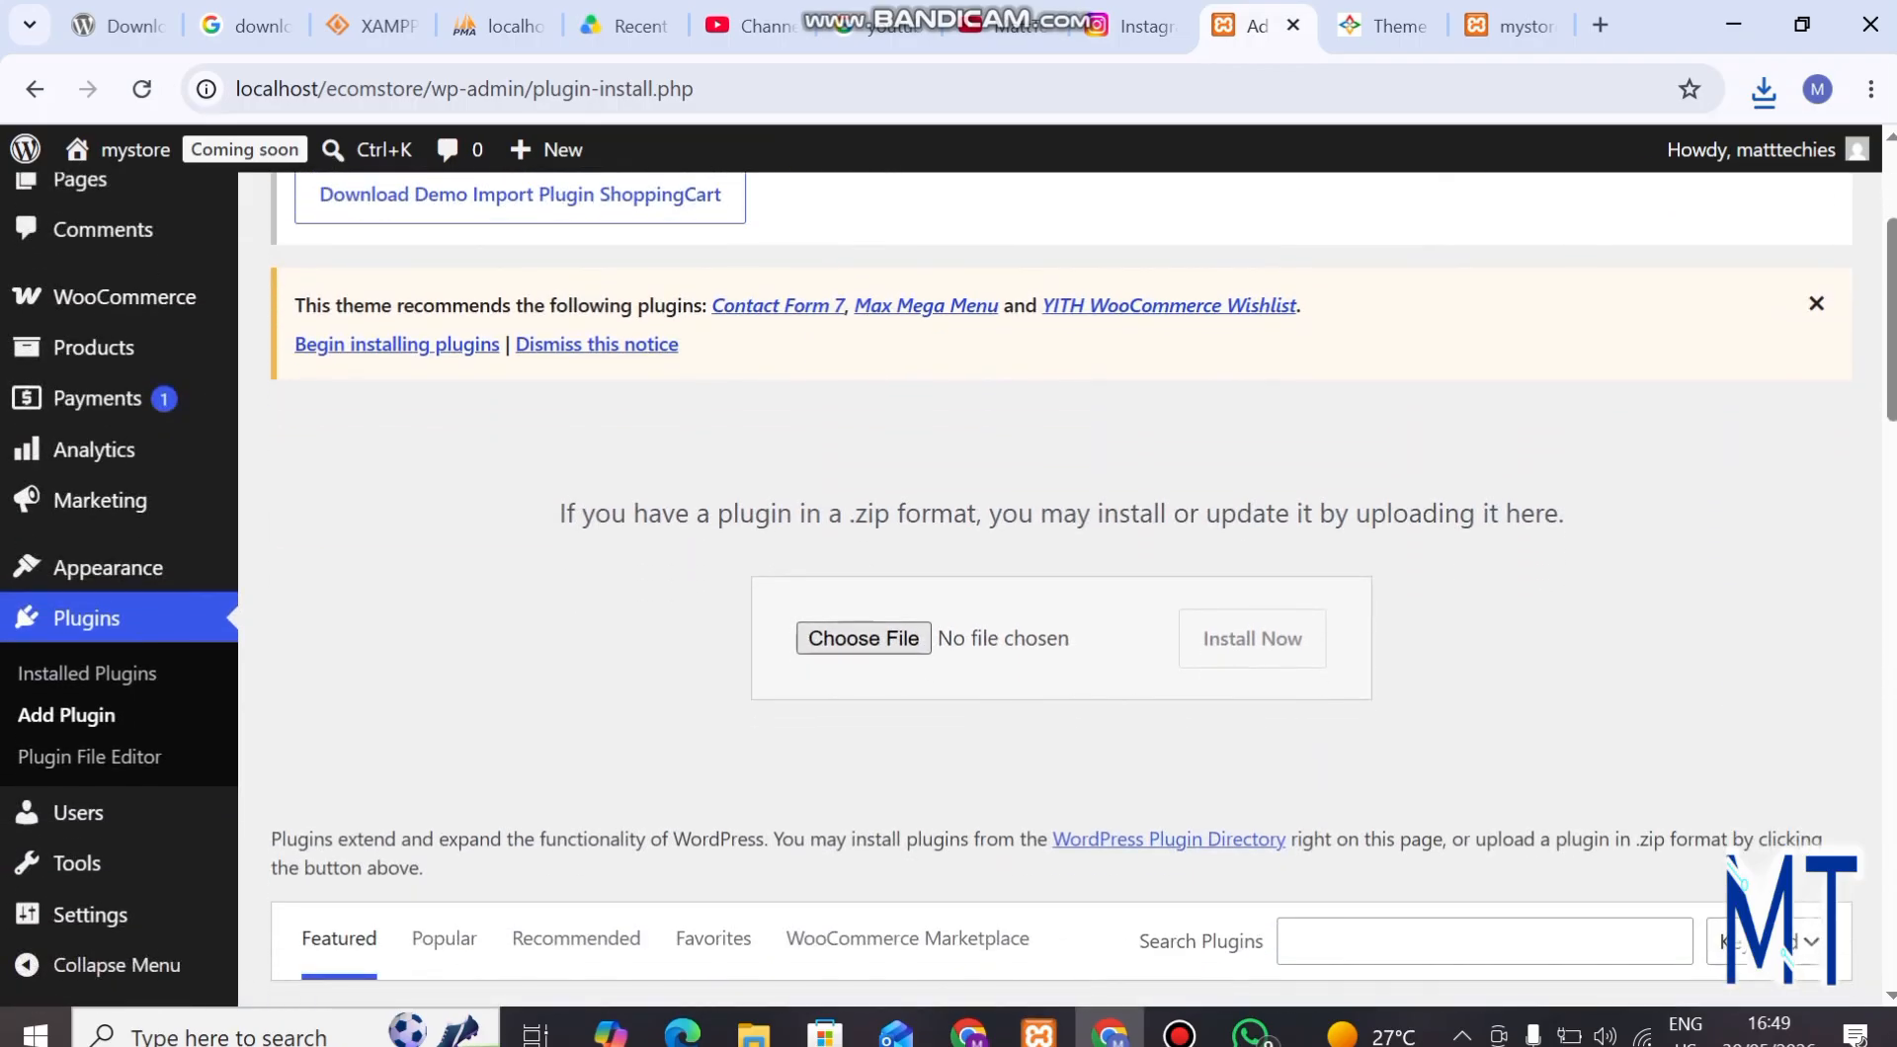
# Install the plugin from theme-freesia-demo-import (3).zip in the Downloads folder and activate it.
pyautogui.click(862, 638)
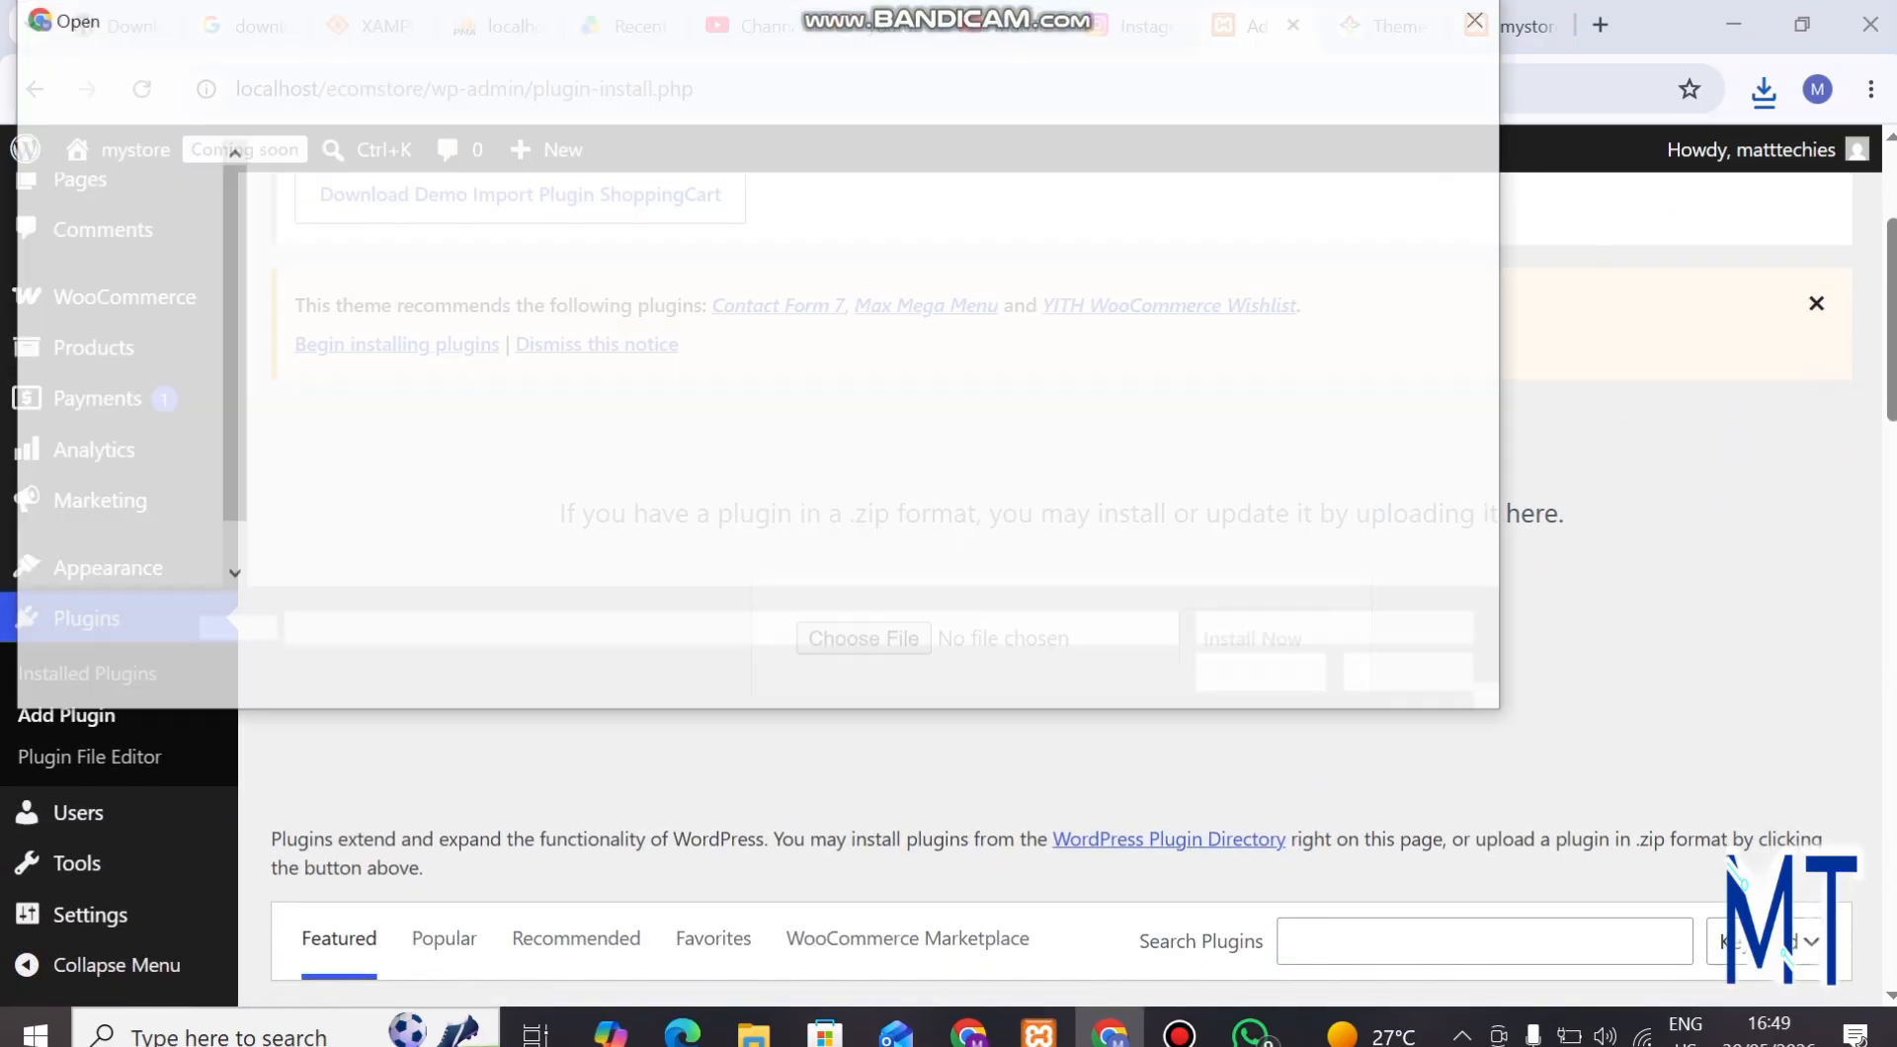
pyautogui.click(325, 262)
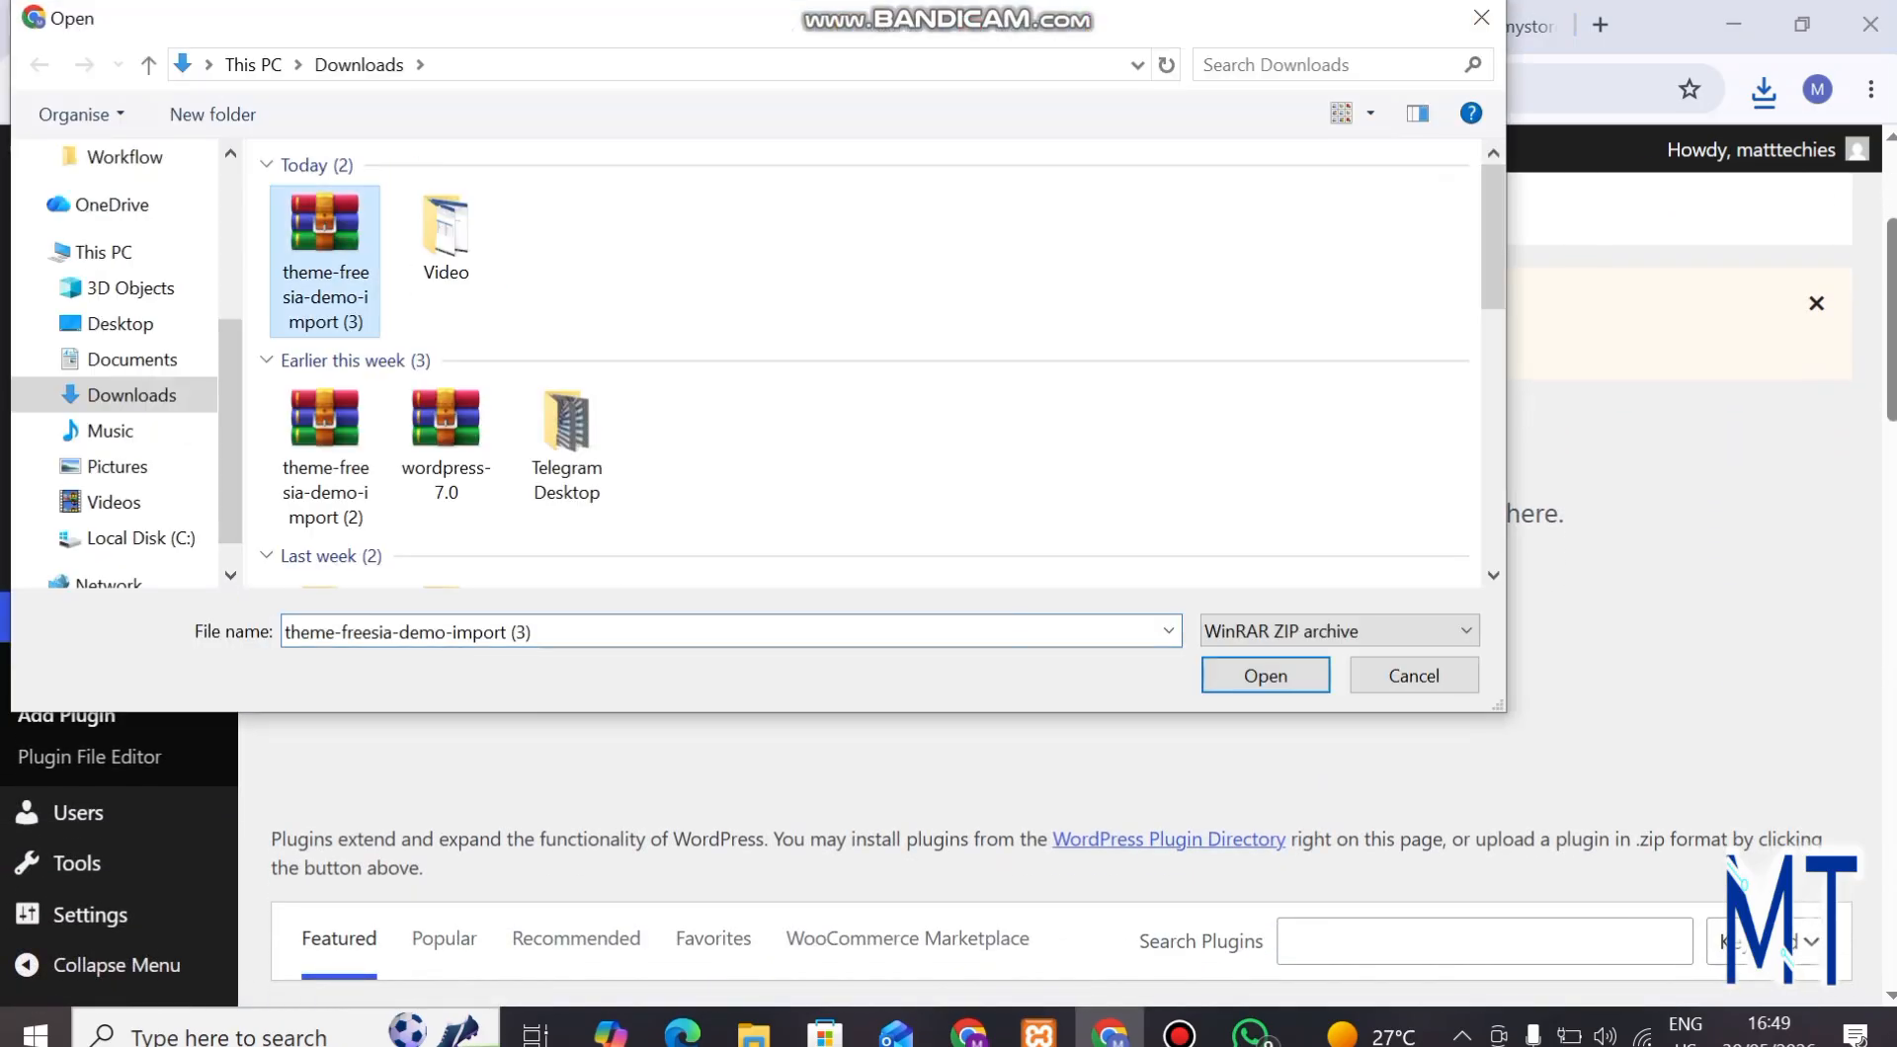
pyautogui.click(1265, 674)
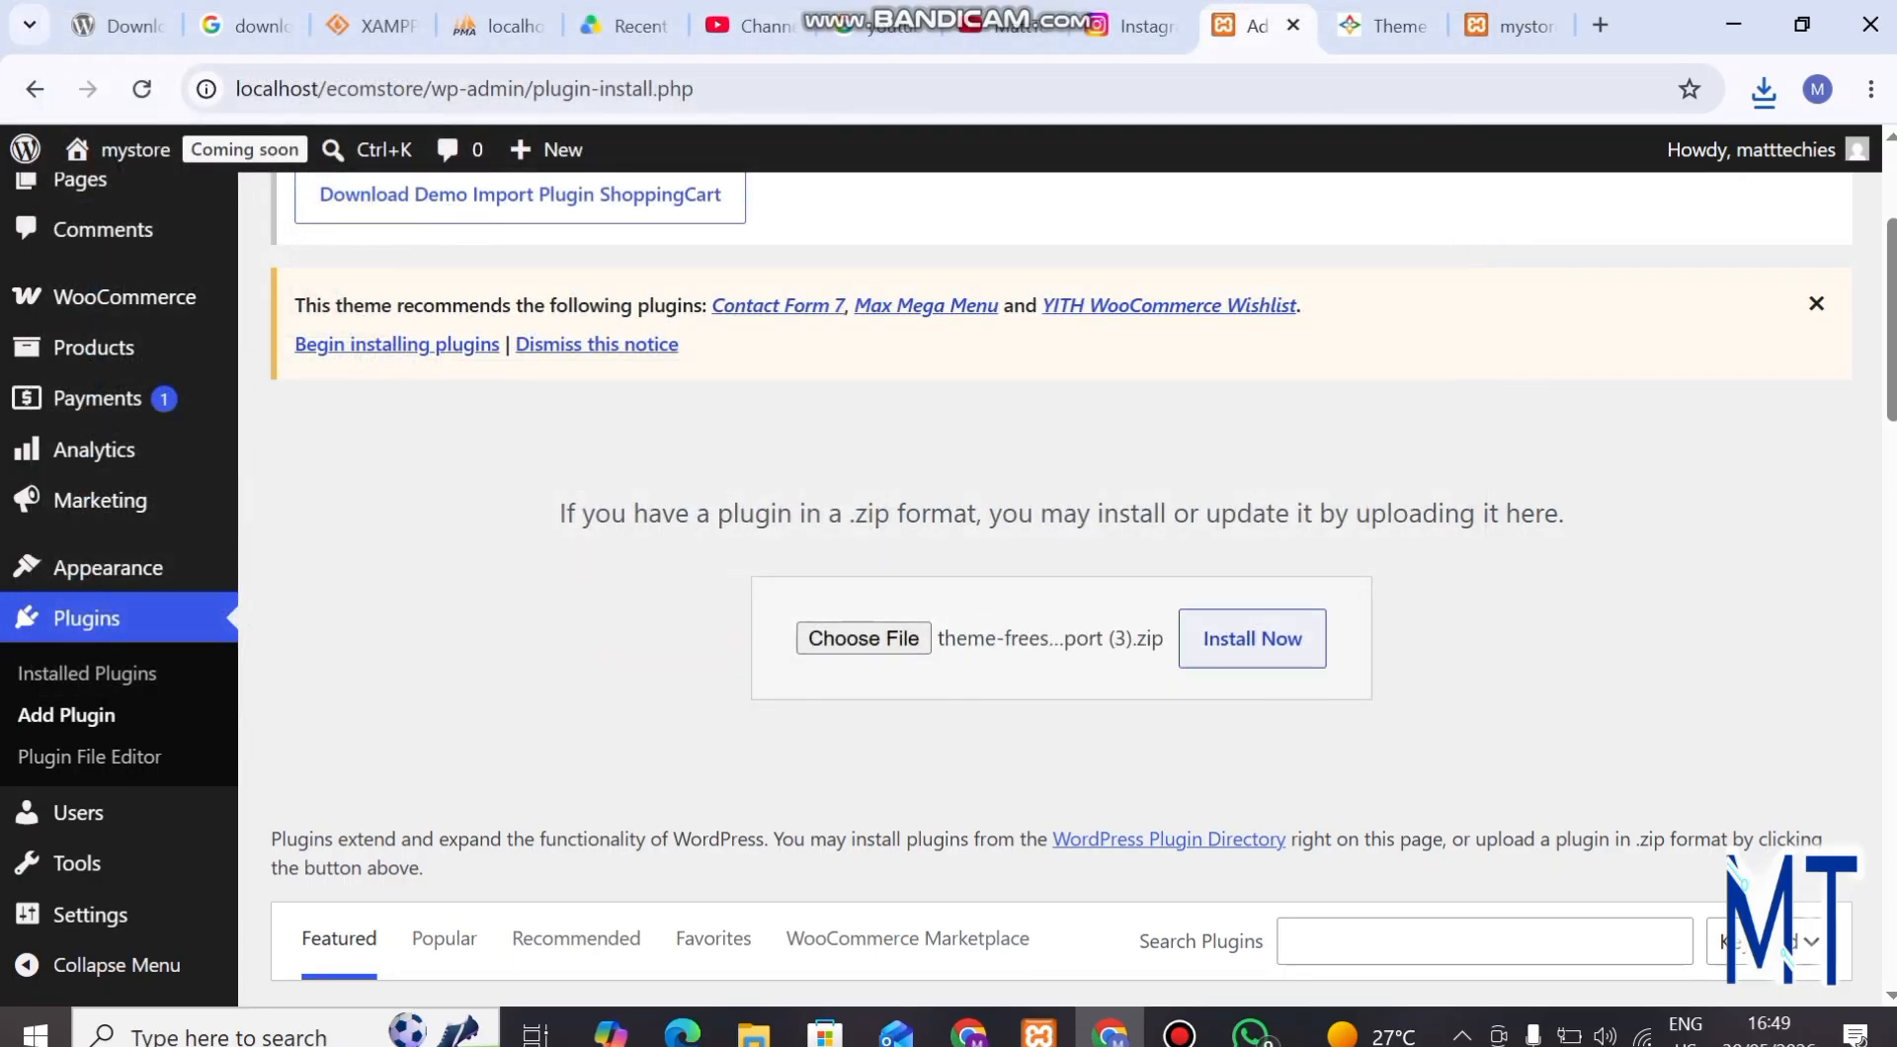
pyautogui.click(1251, 638)
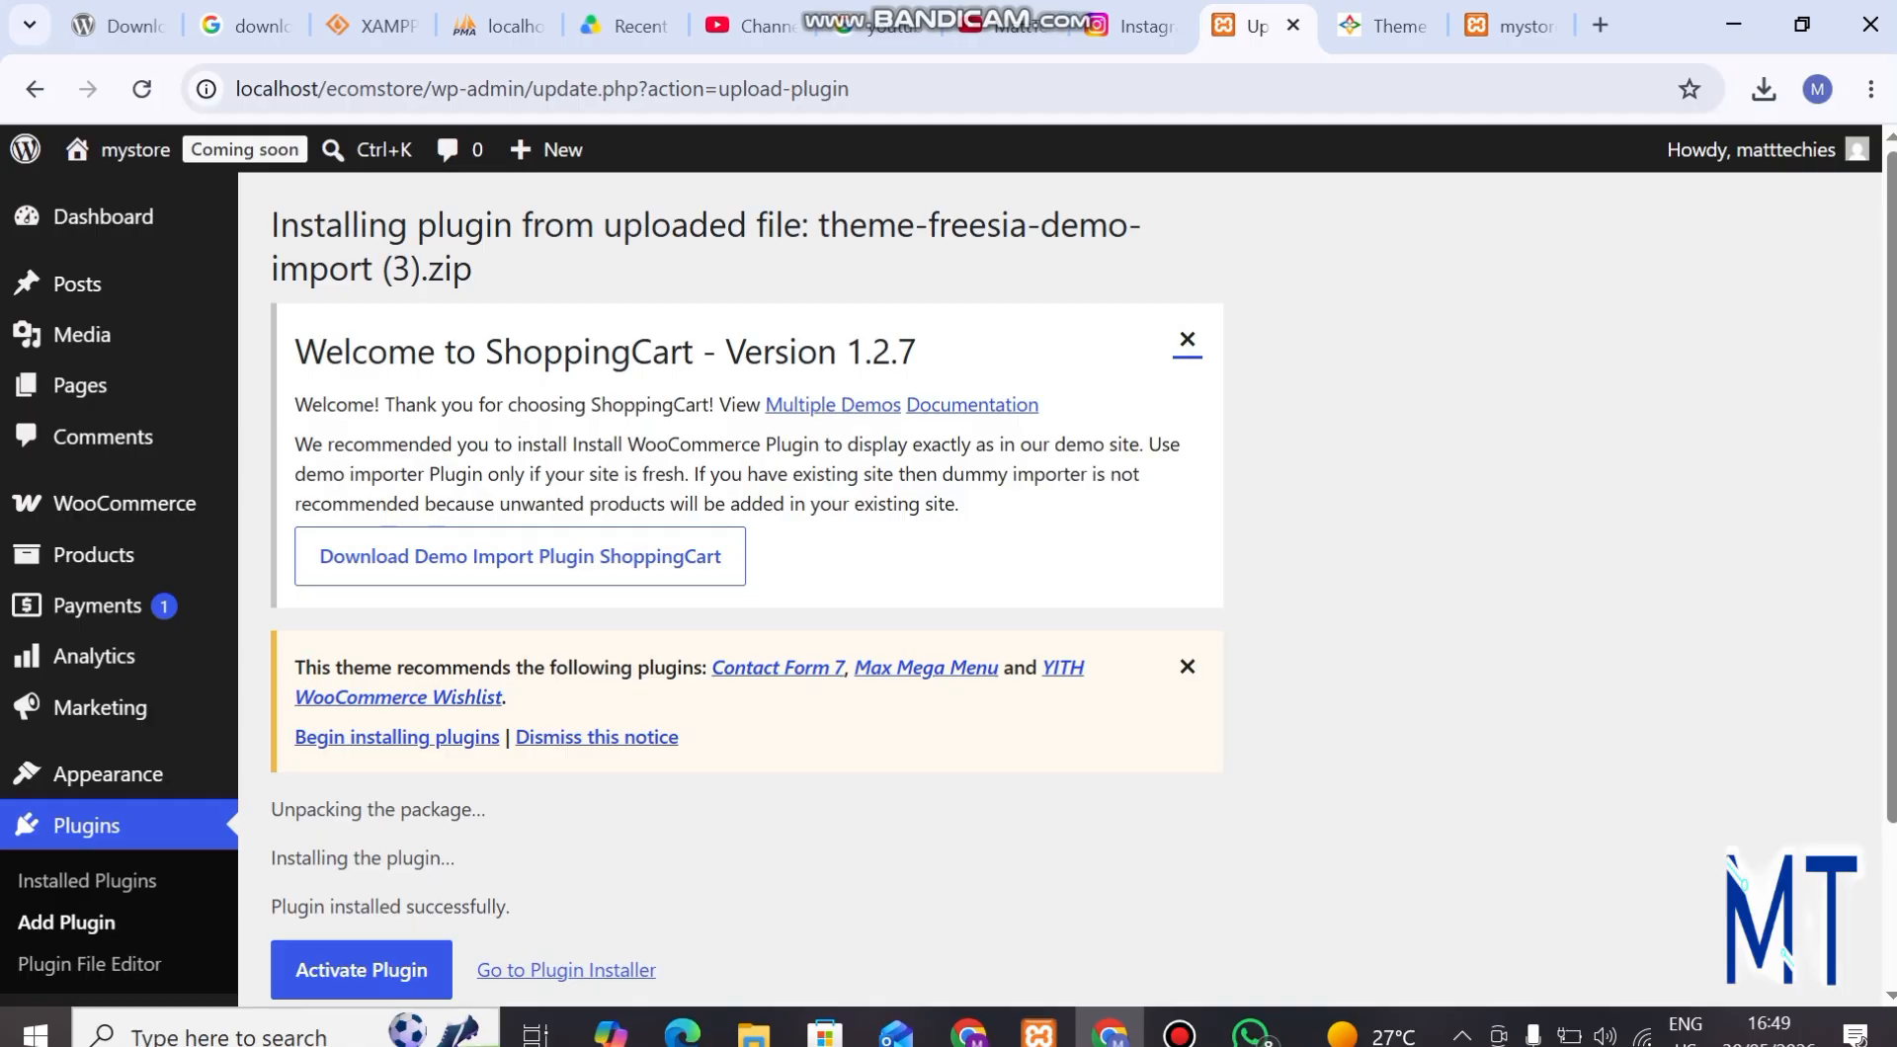
pyautogui.scroll(-2, 746, 593)
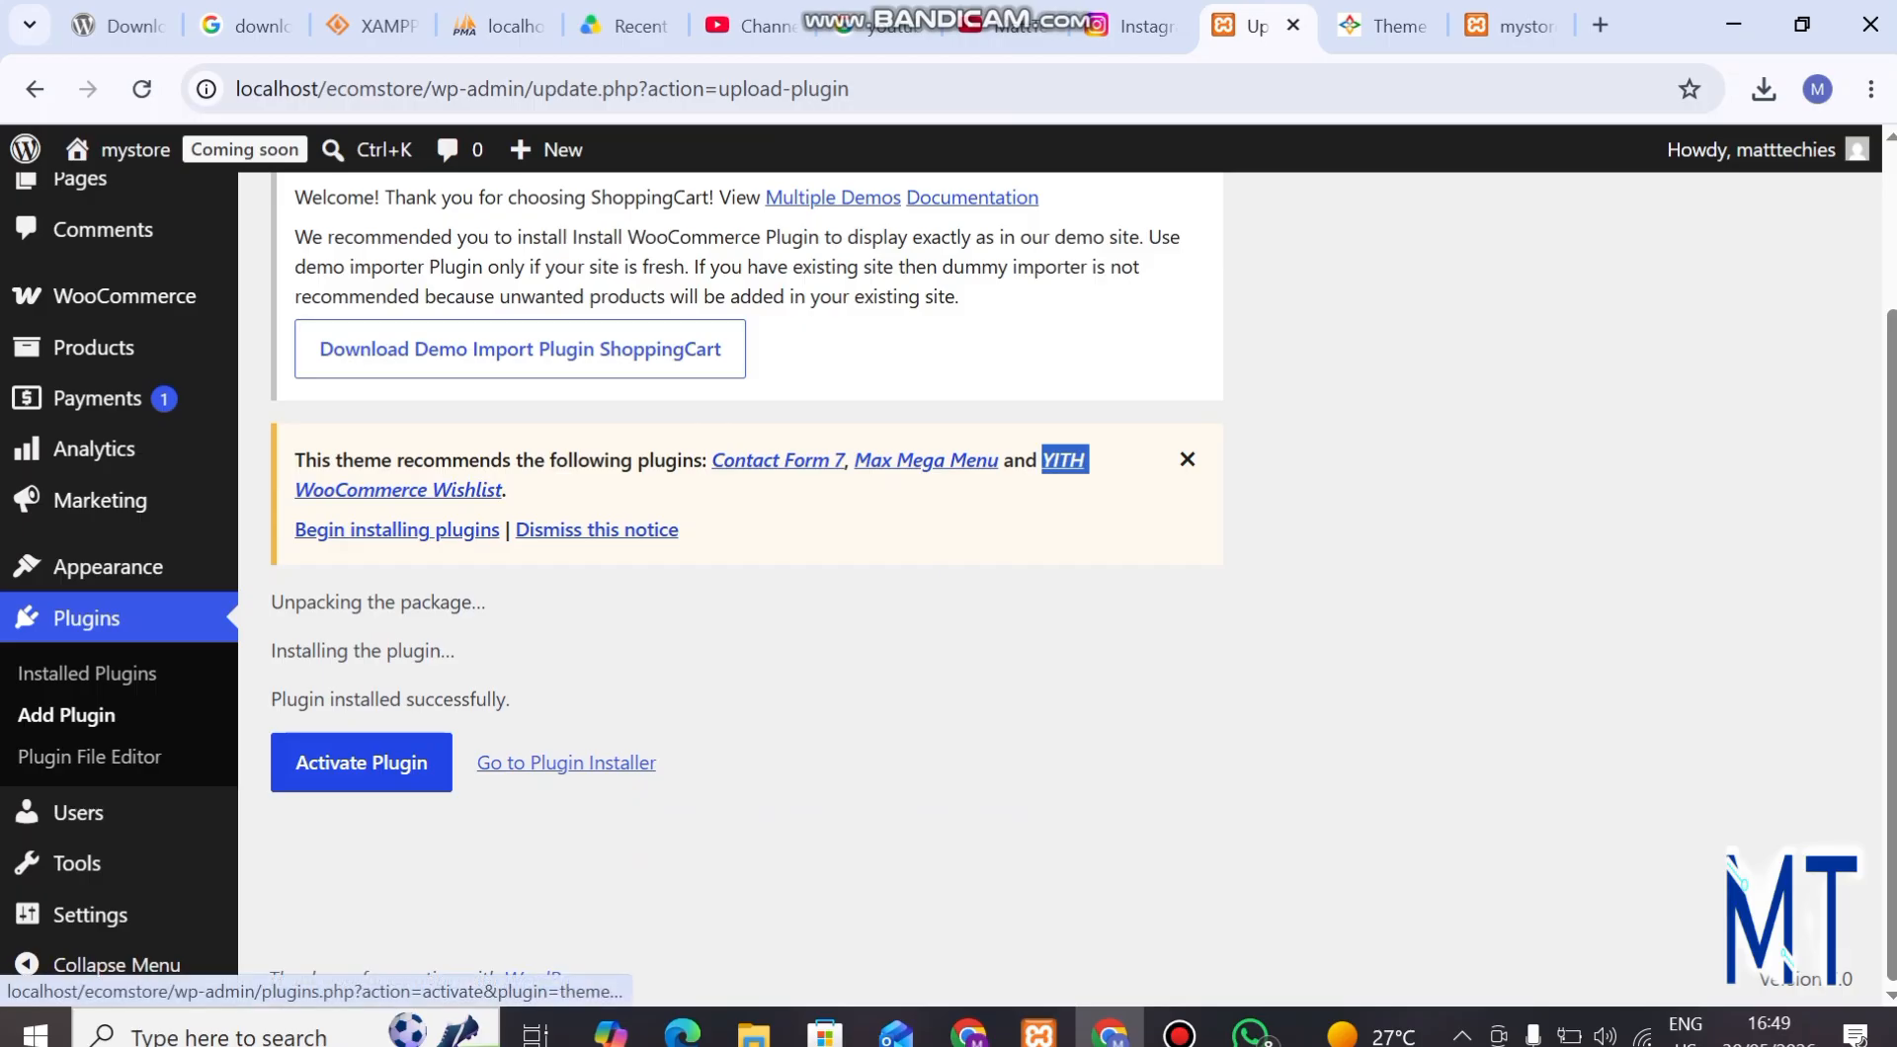
pyautogui.click(361, 763)
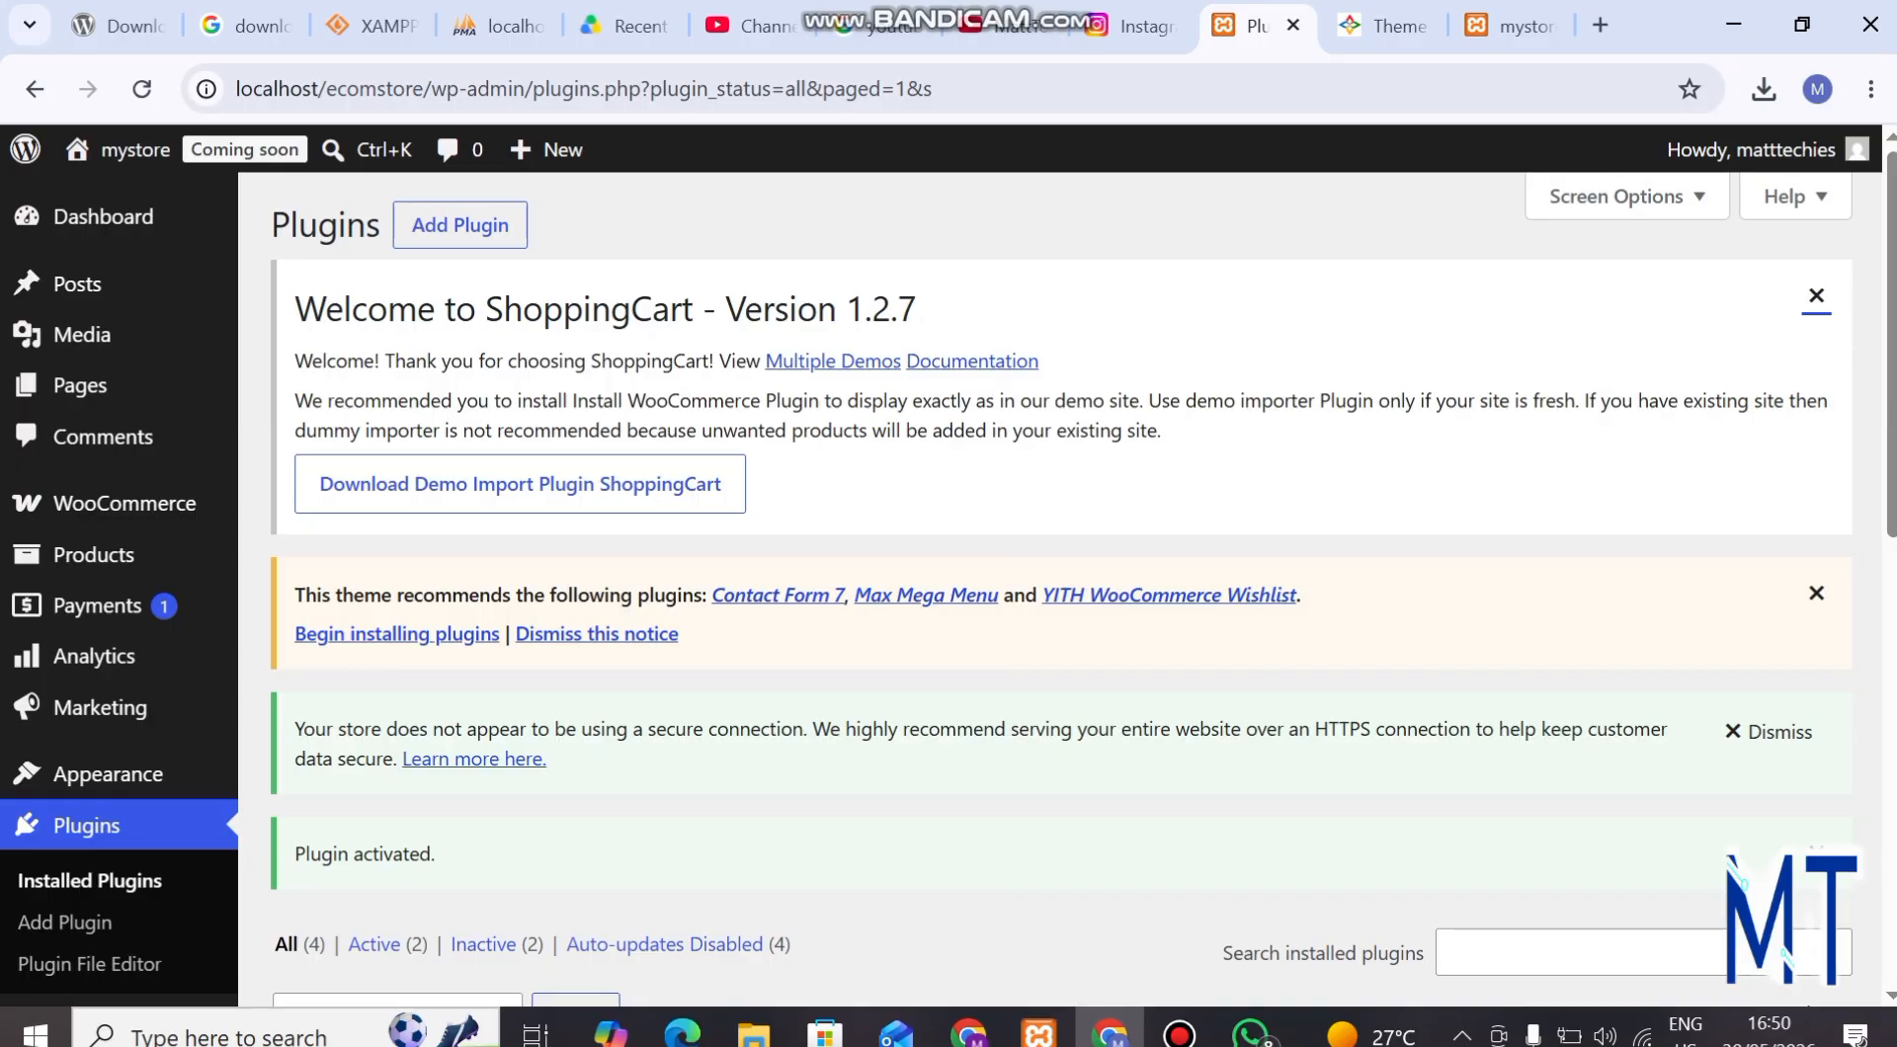
# Check the Theme Freesia Demo Import plugin in the installed plugins list and open the Import Demo Data page.
pyautogui.scroll(-2, 1062, 578)
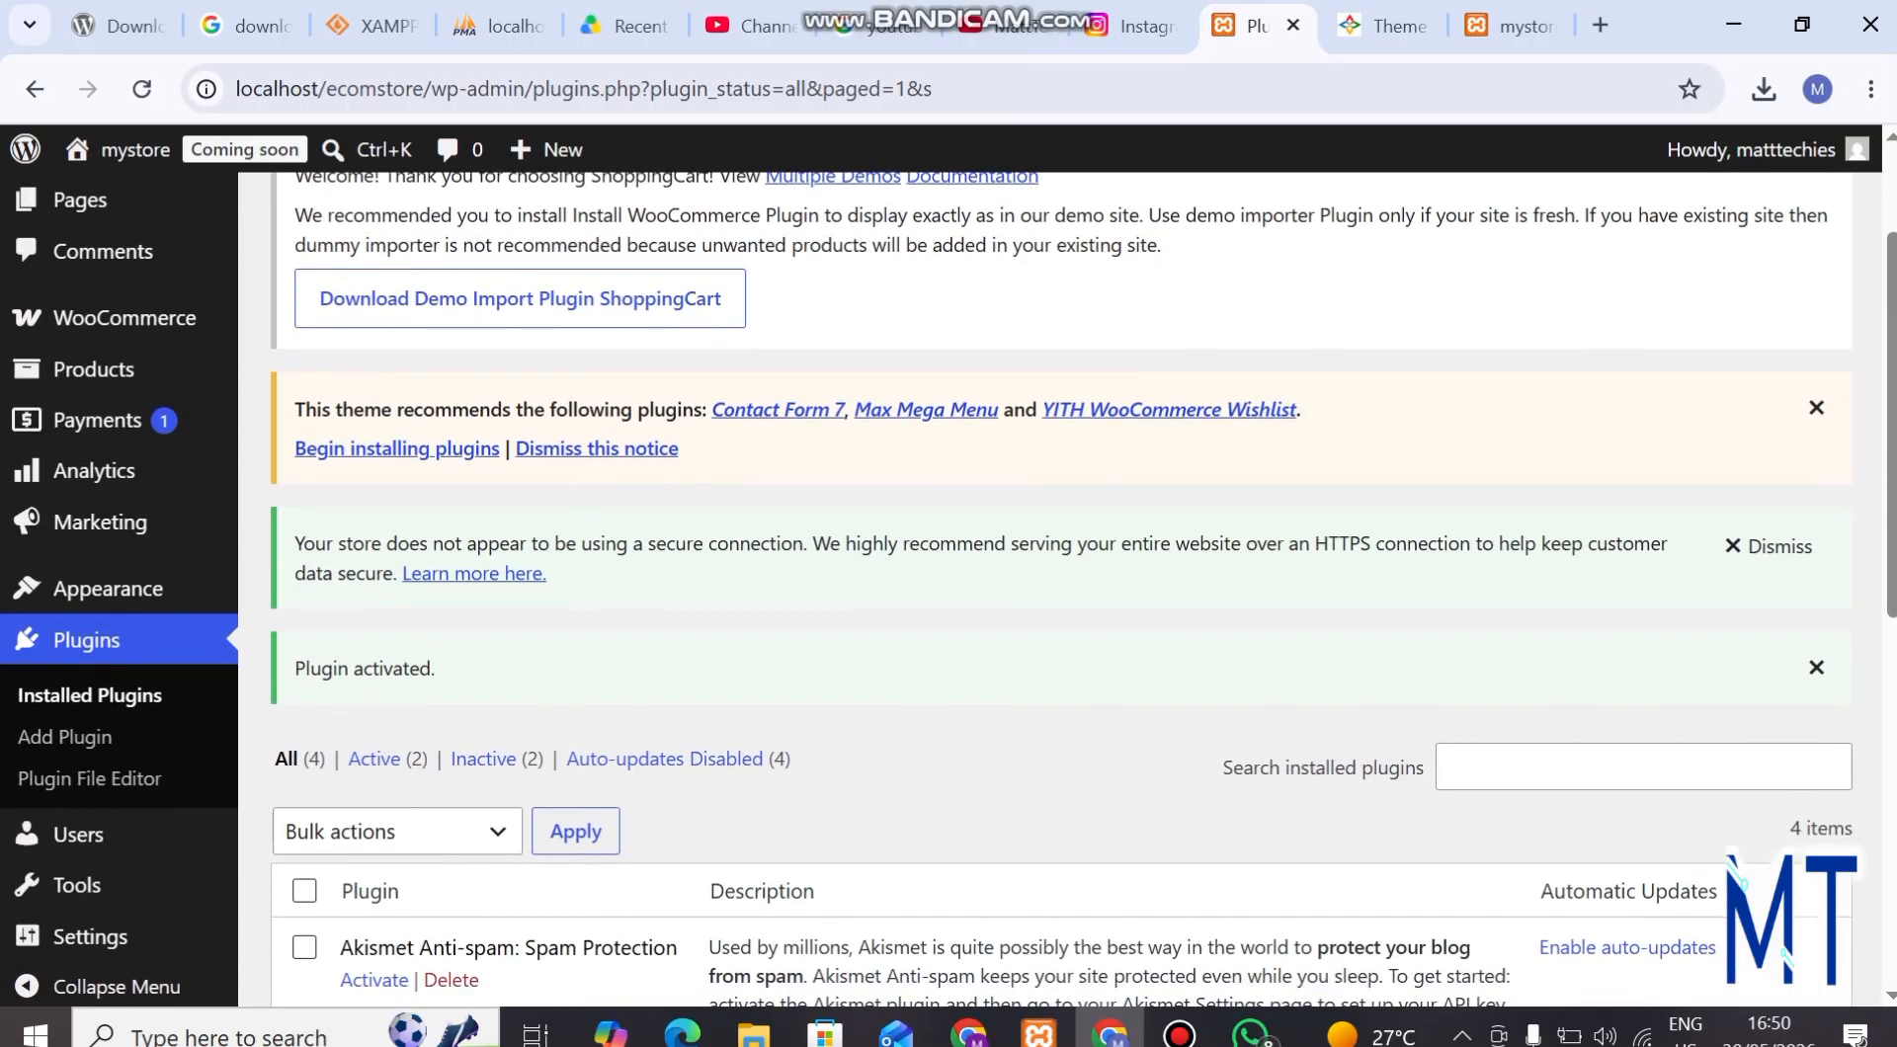
pyautogui.scroll(-8, 1062, 590)
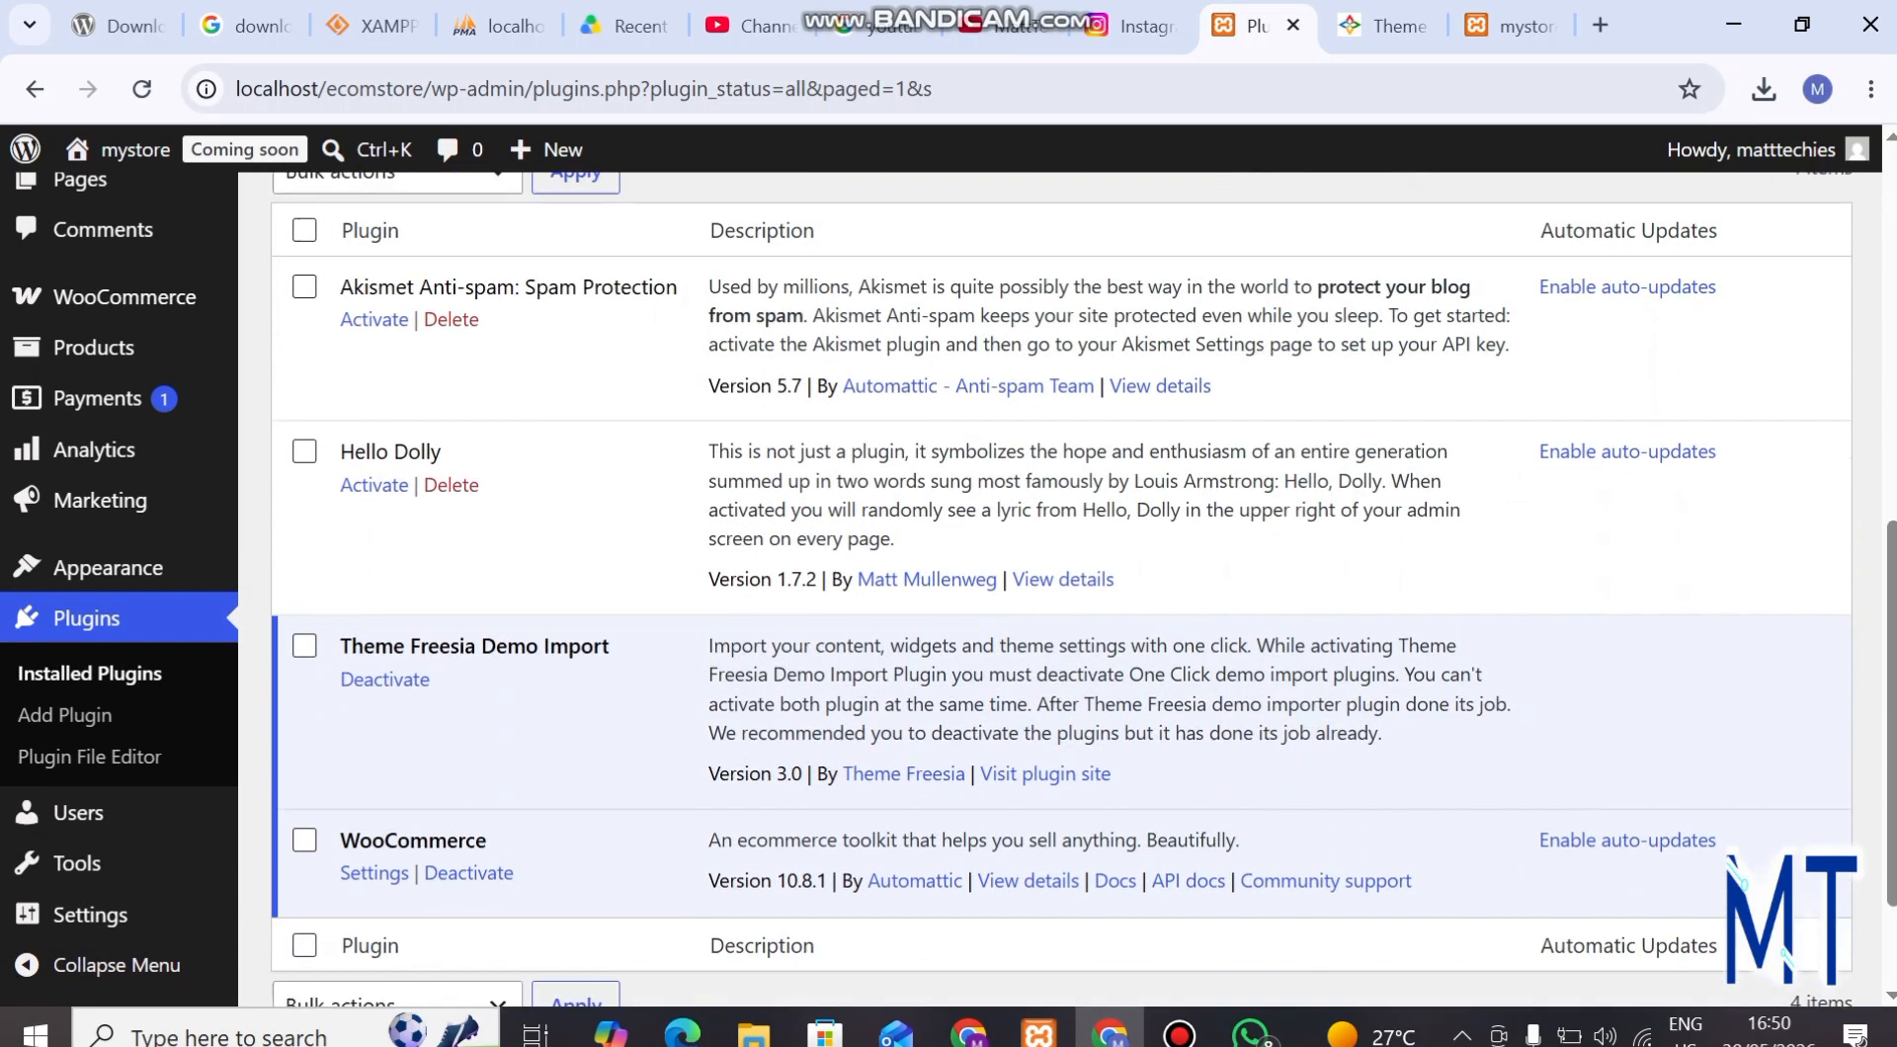
pyautogui.scroll(1, 948, 589)
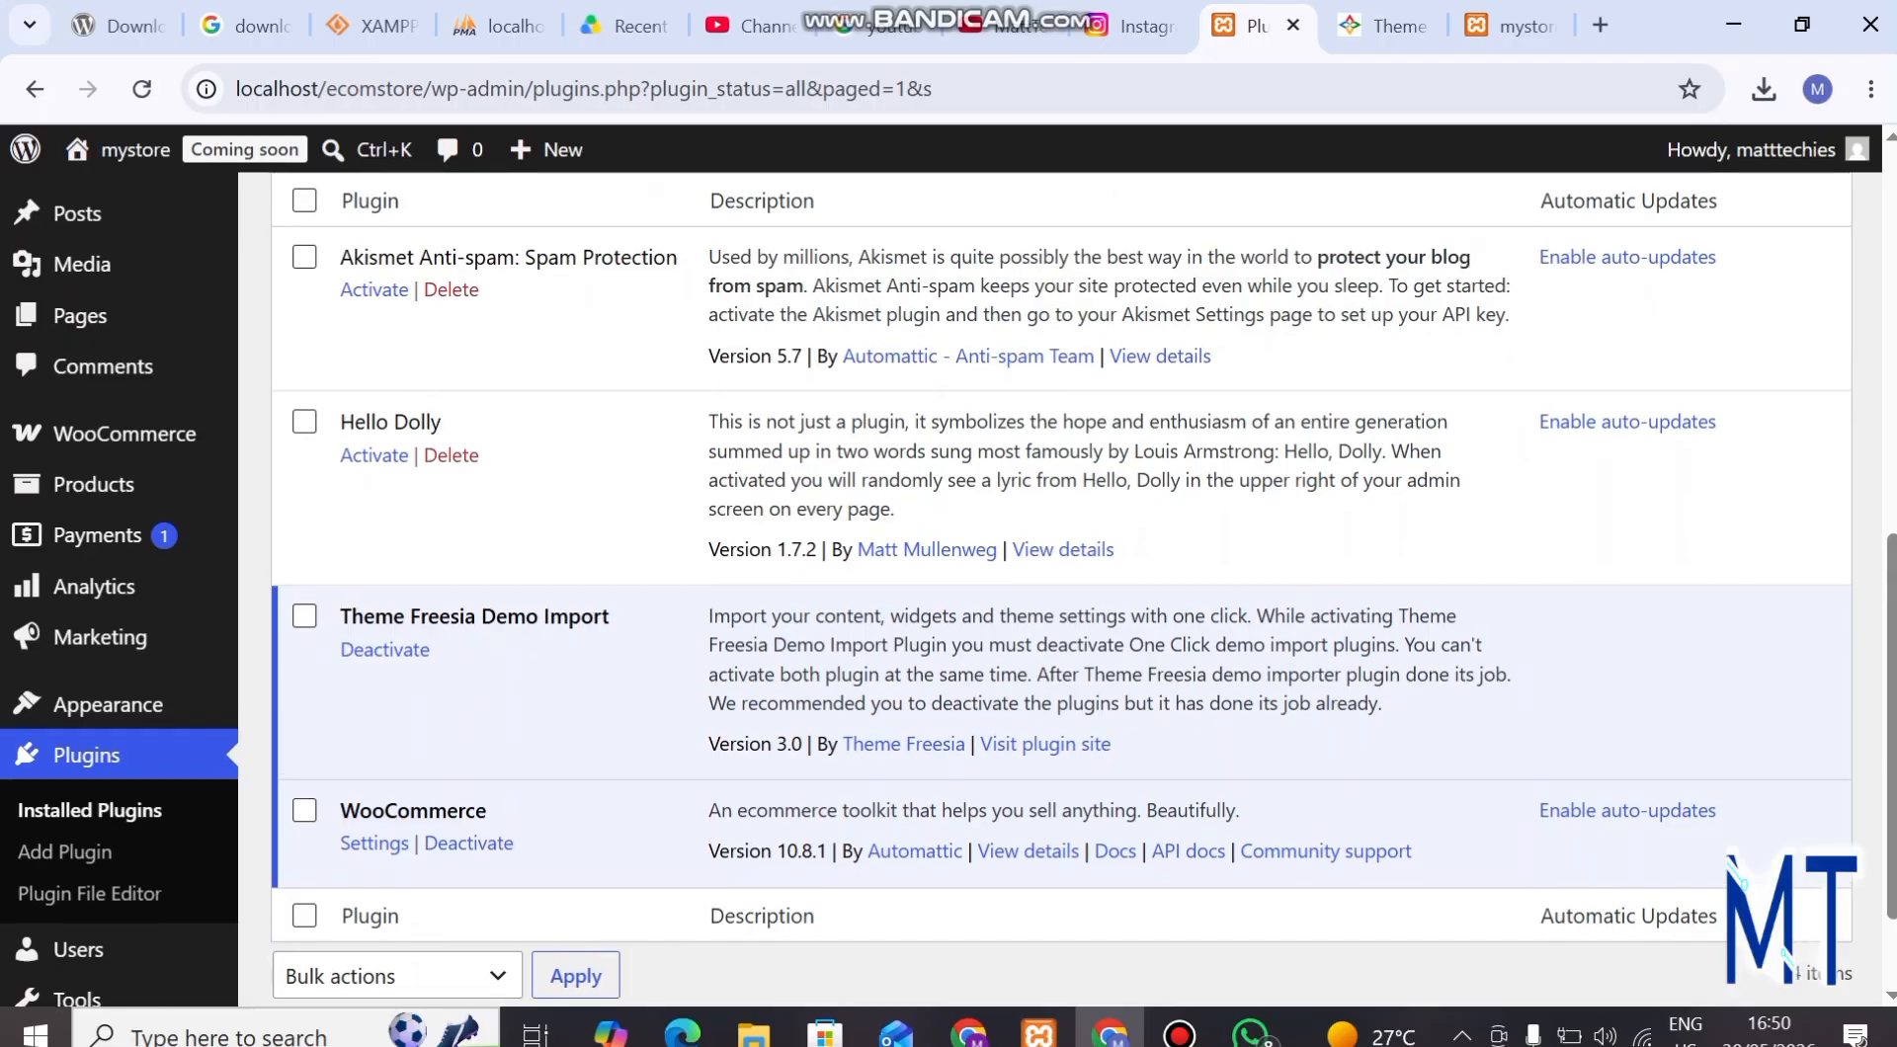
pyautogui.scroll(-1, 109, 705)
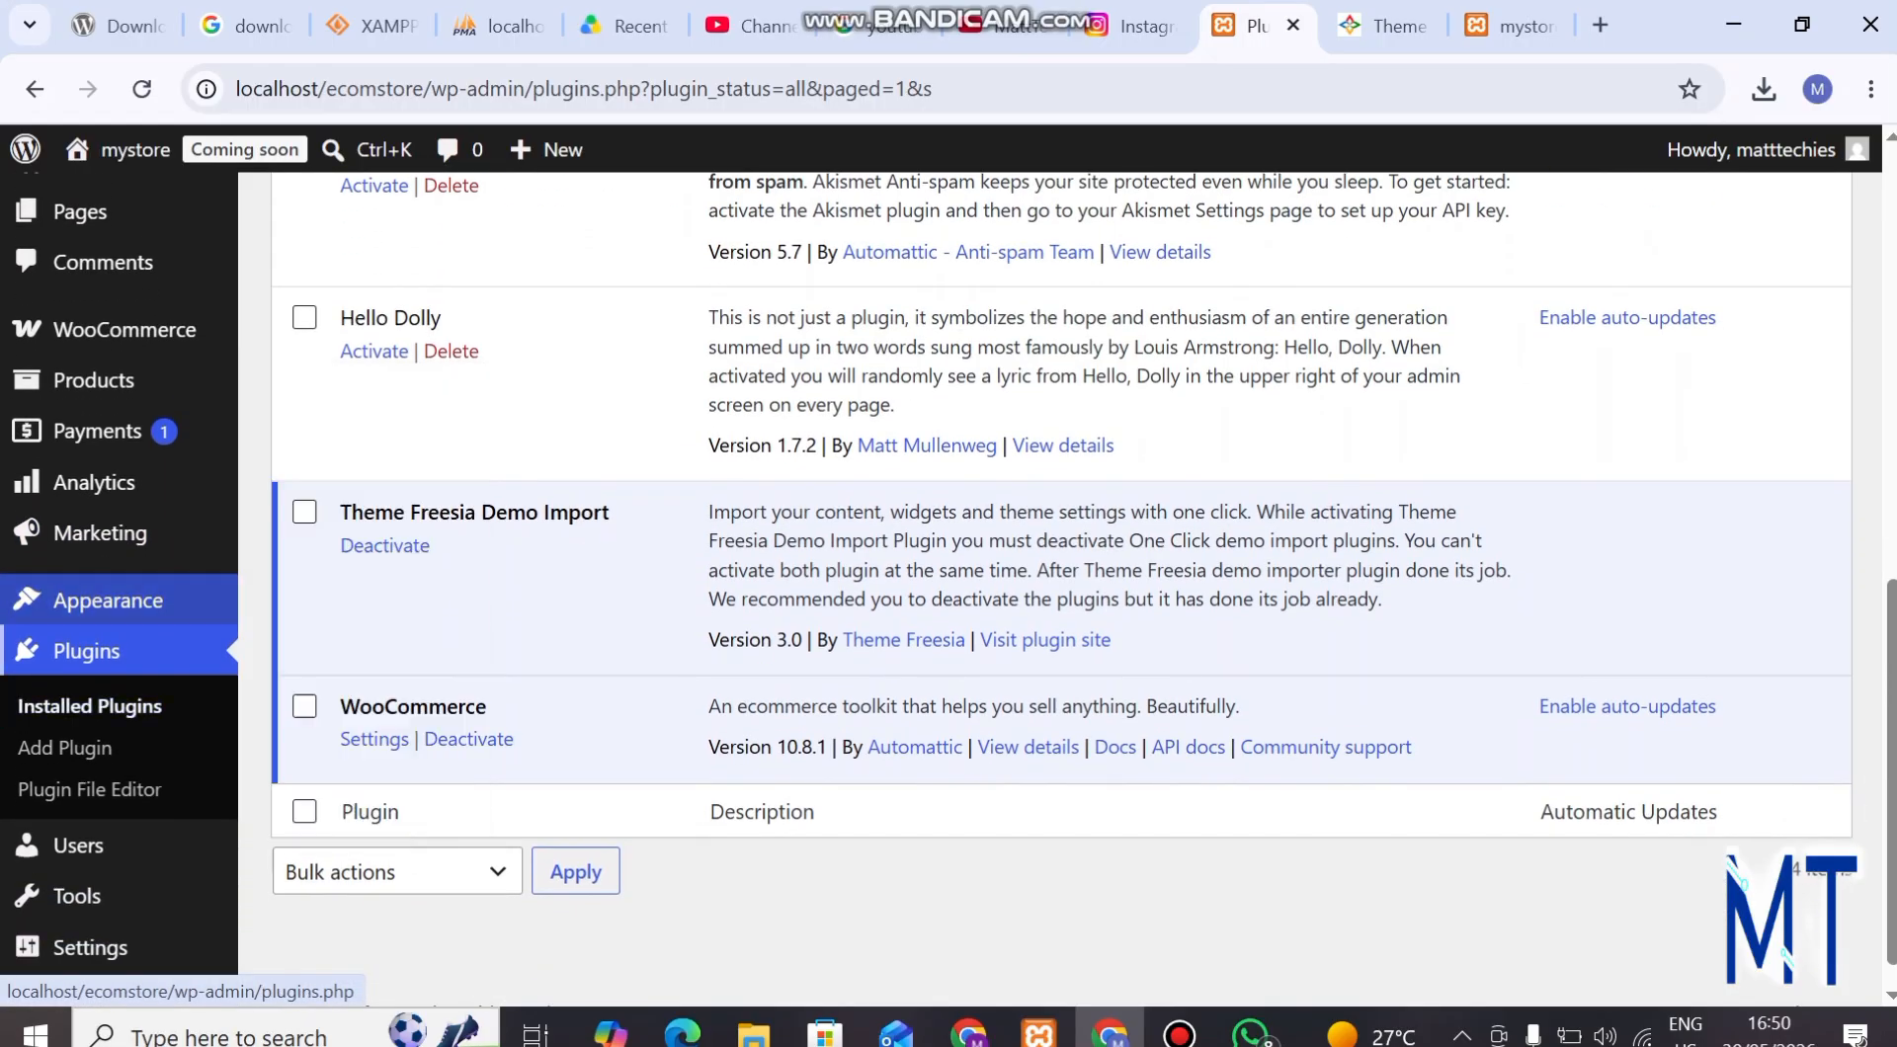
pyautogui.moveTo(109, 601)
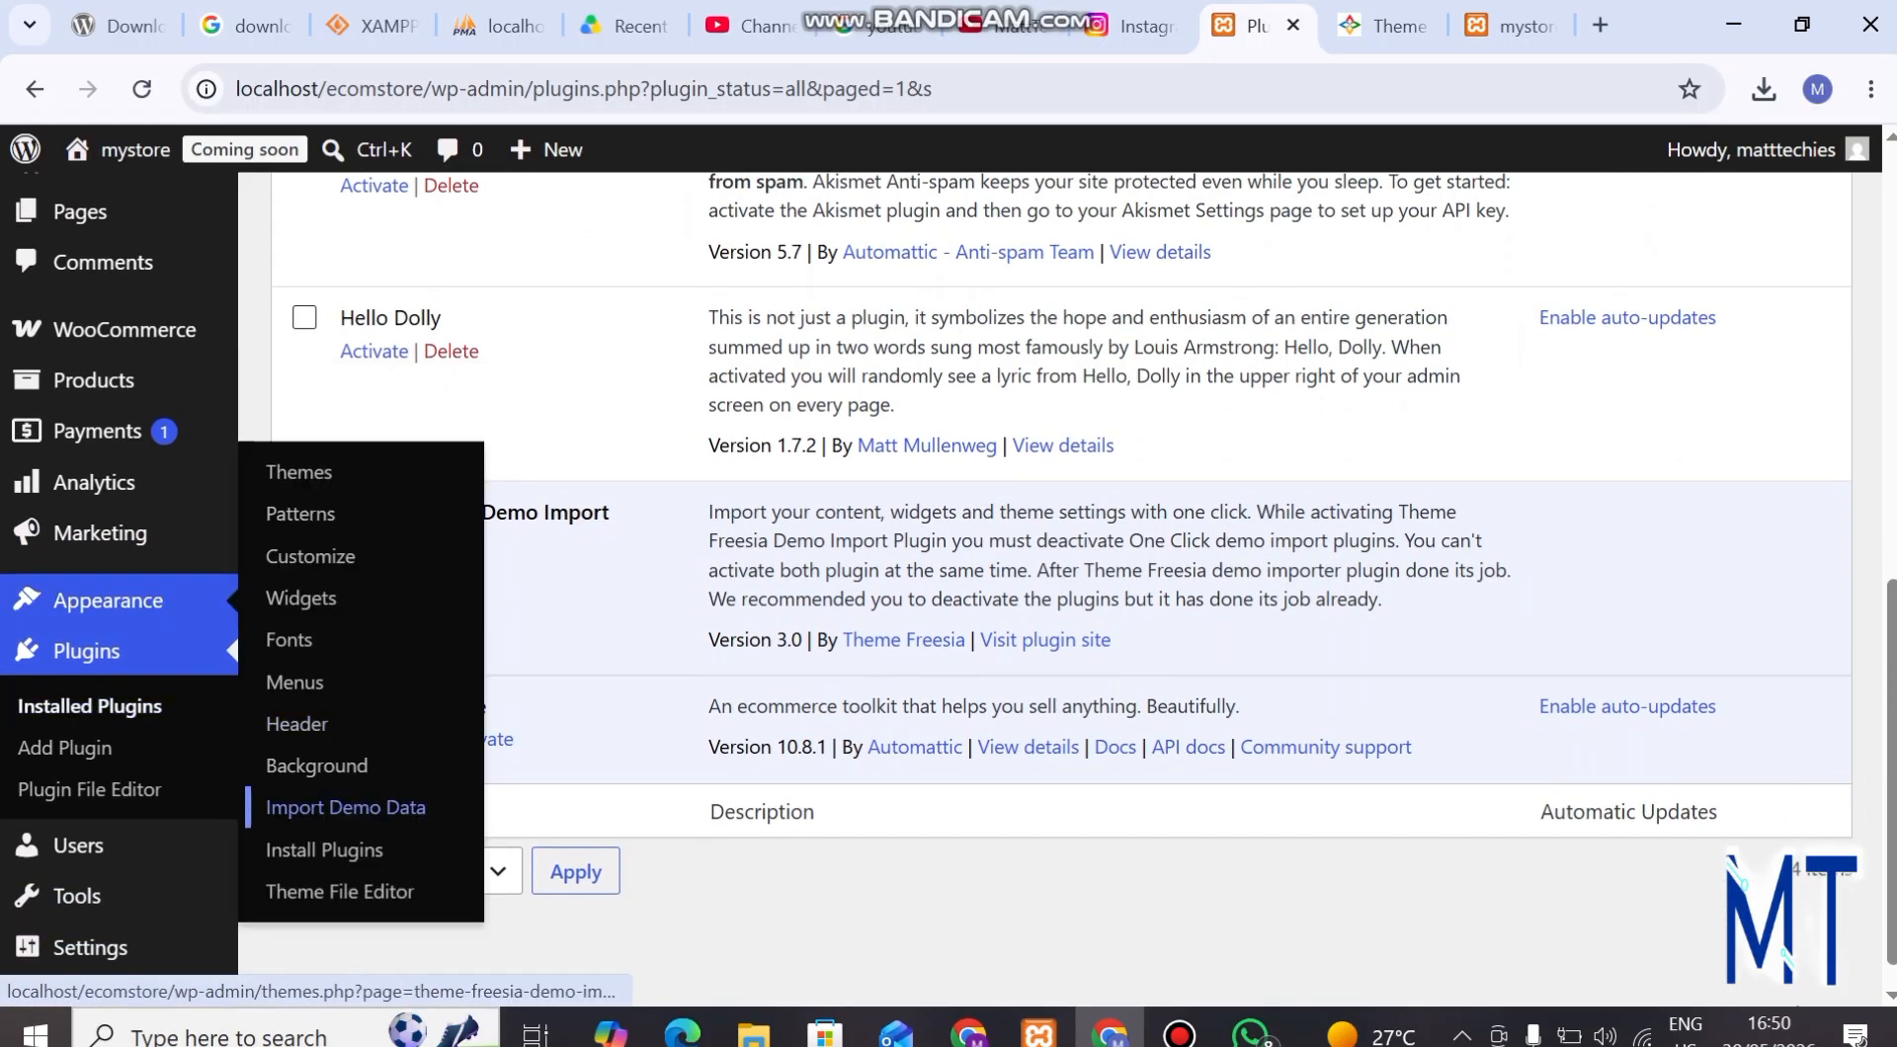
pyautogui.click(345, 807)
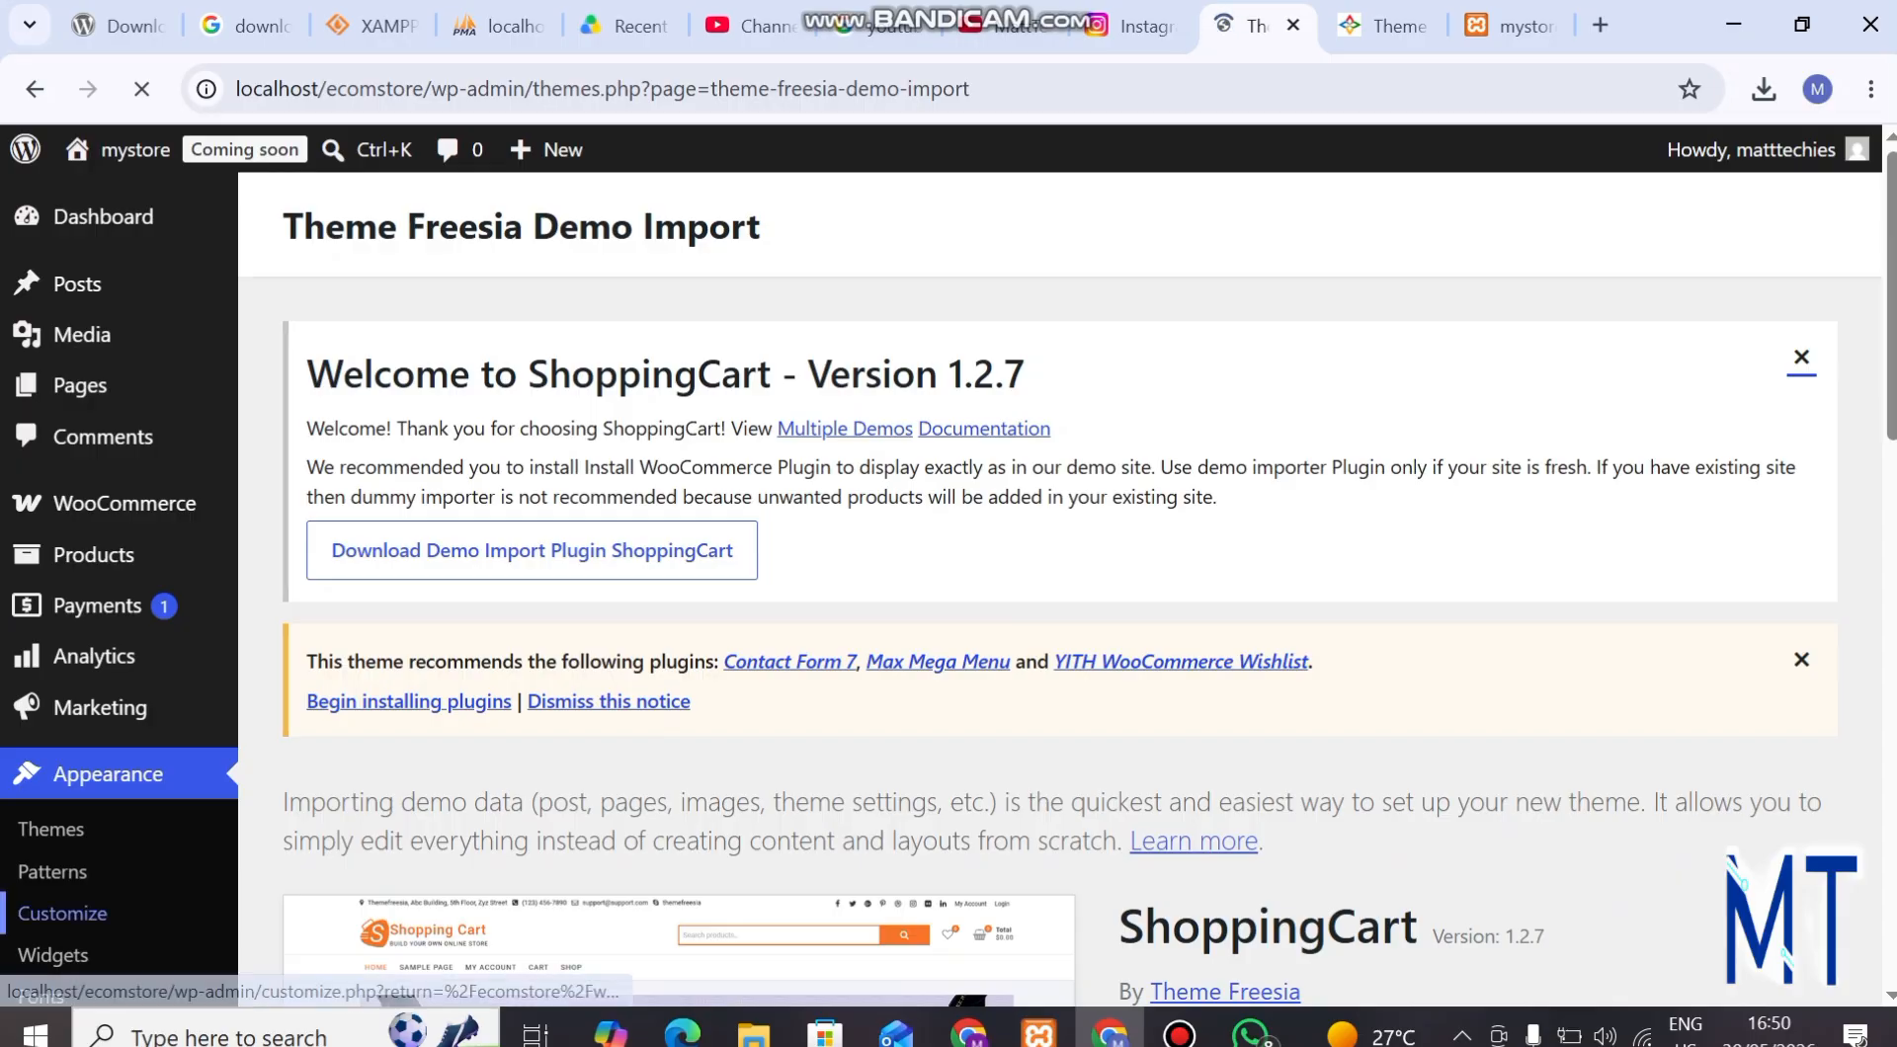
# Import the Default ShoppingCart demo, continuing past the page of recommended plugins.
pyautogui.scroll(-3, 59, 909)
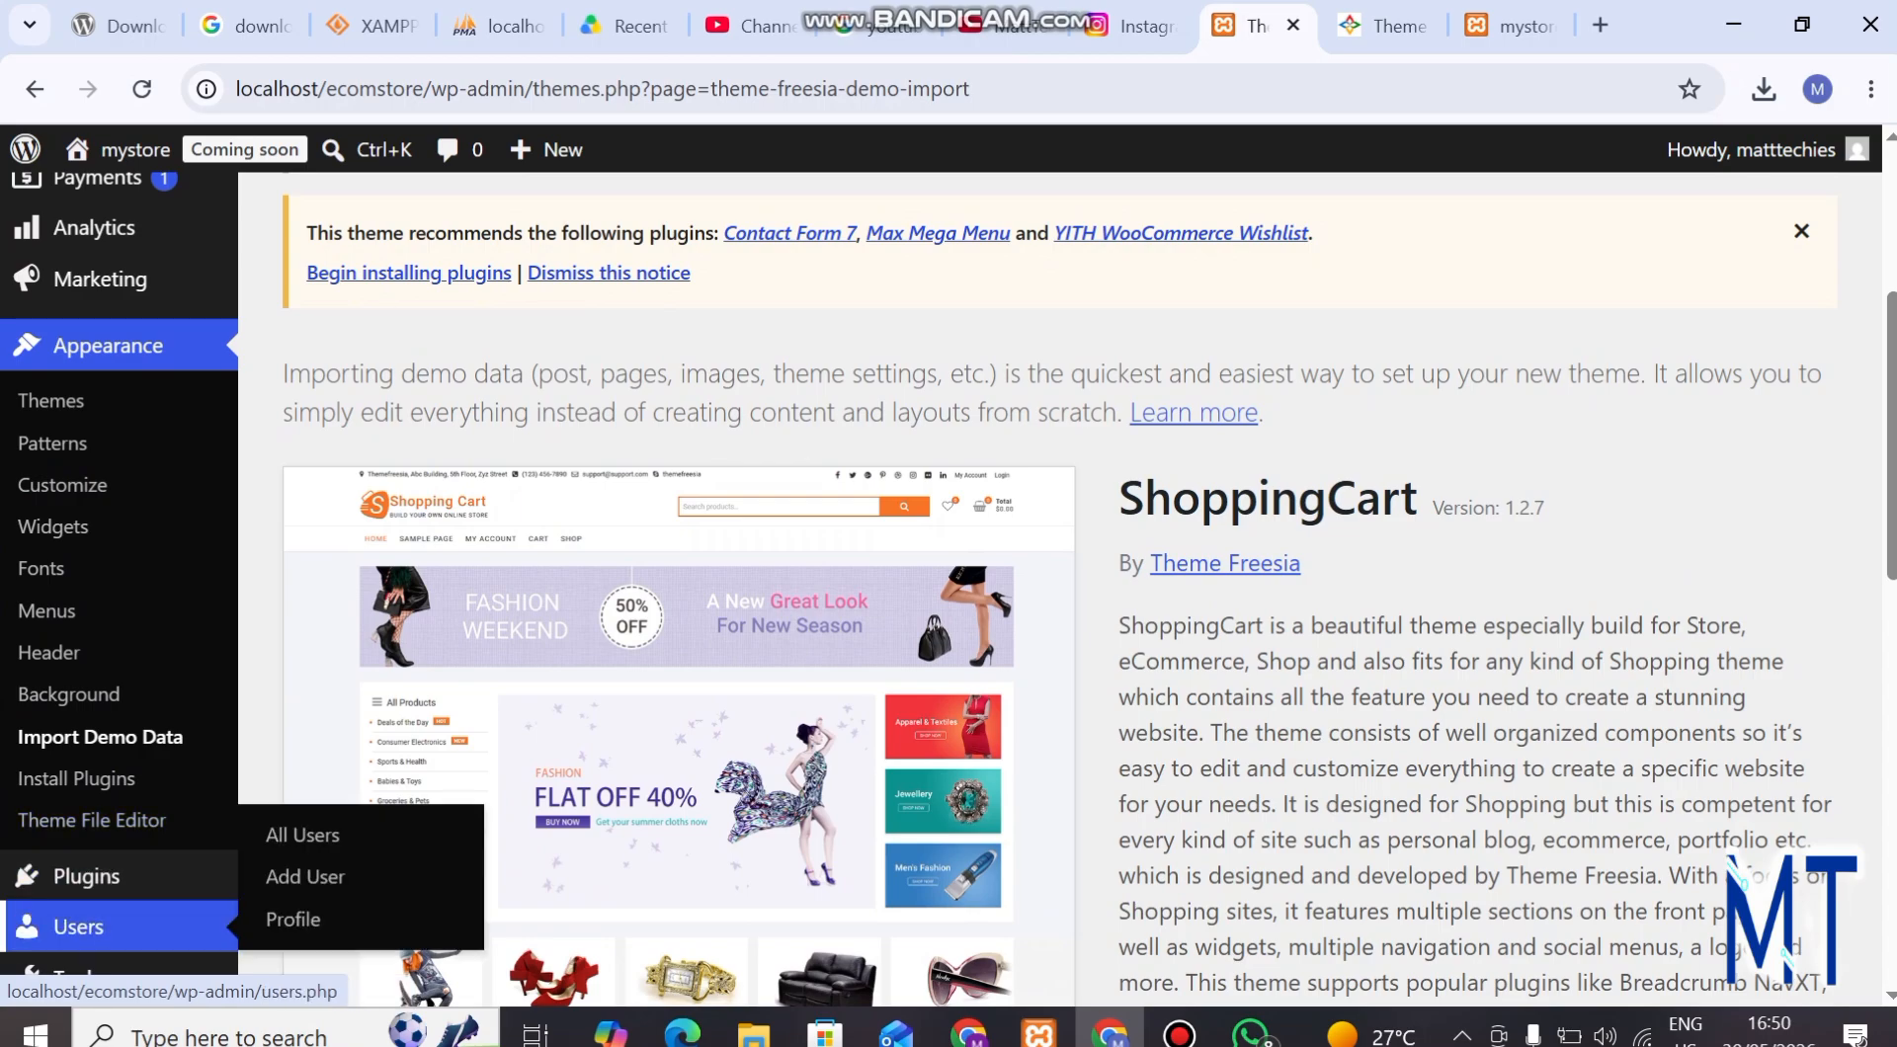
pyautogui.scroll(-1, 79, 919)
pyautogui.scroll(-3, 79, 899)
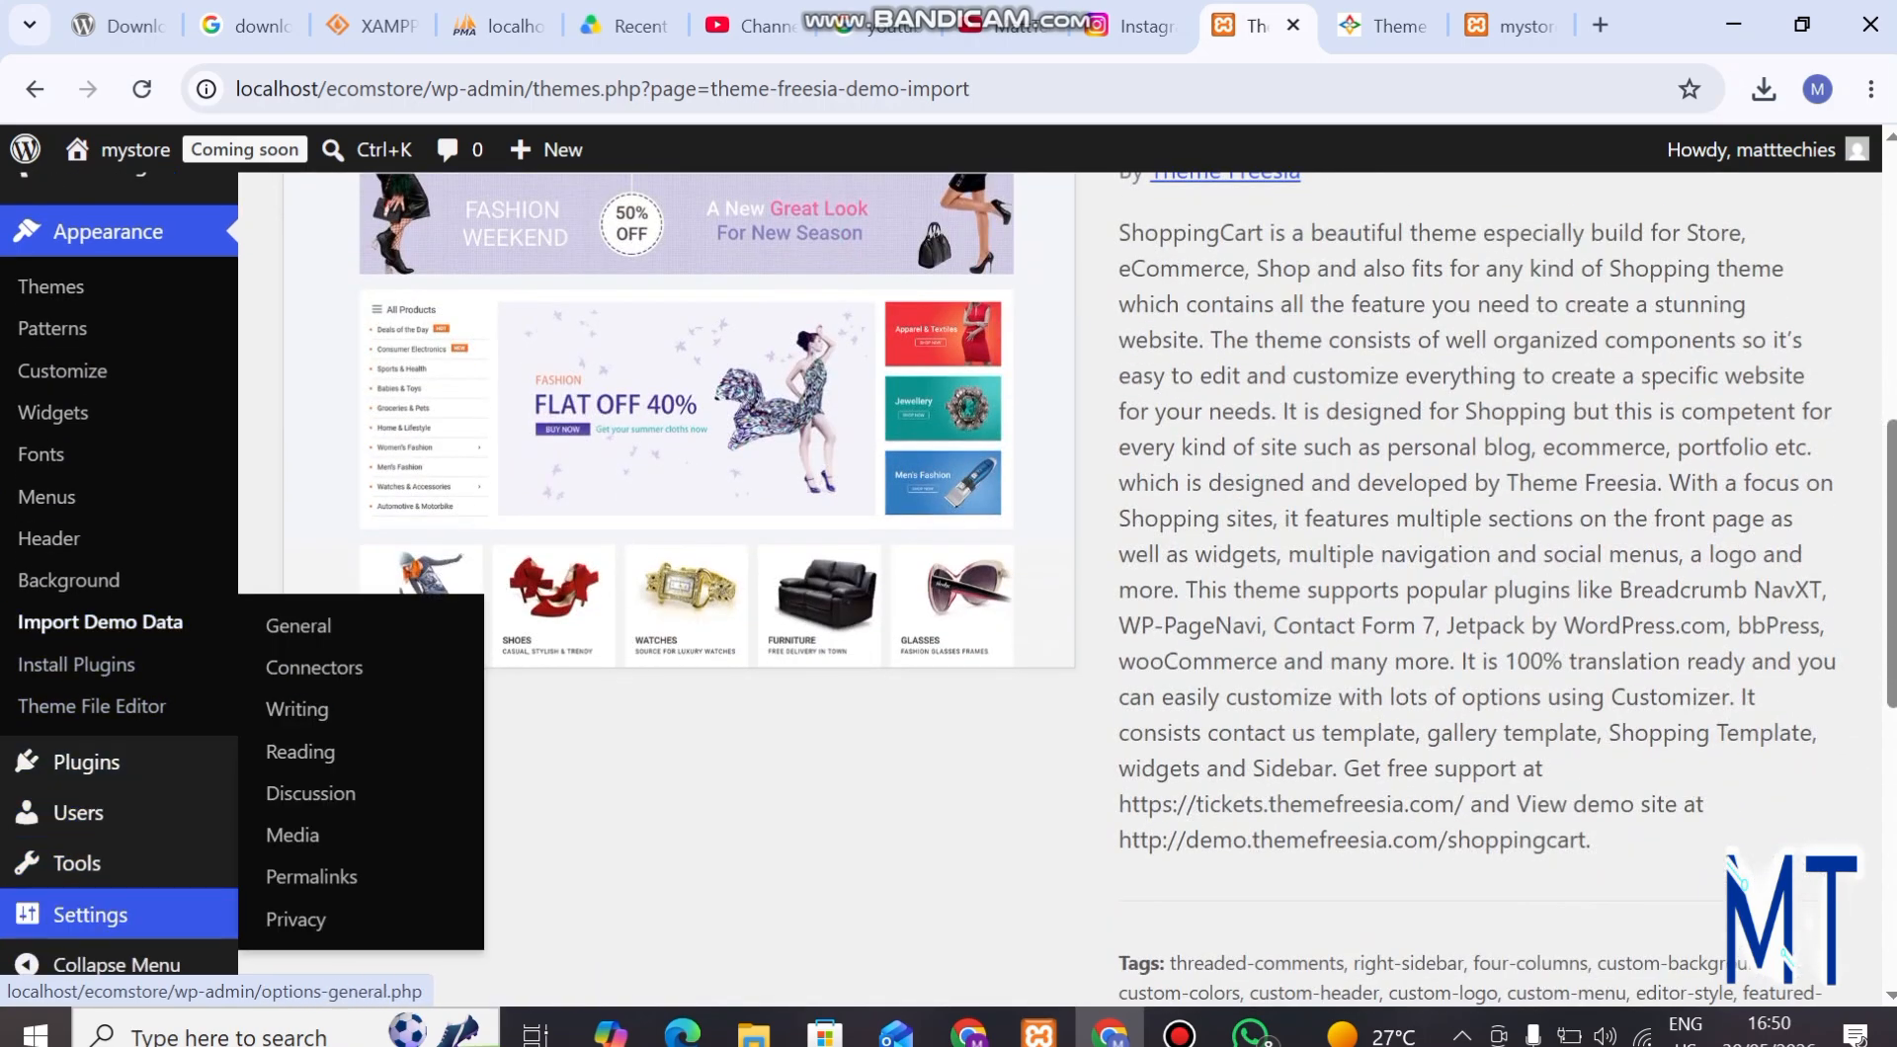
pyautogui.scroll(5, 1057, 593)
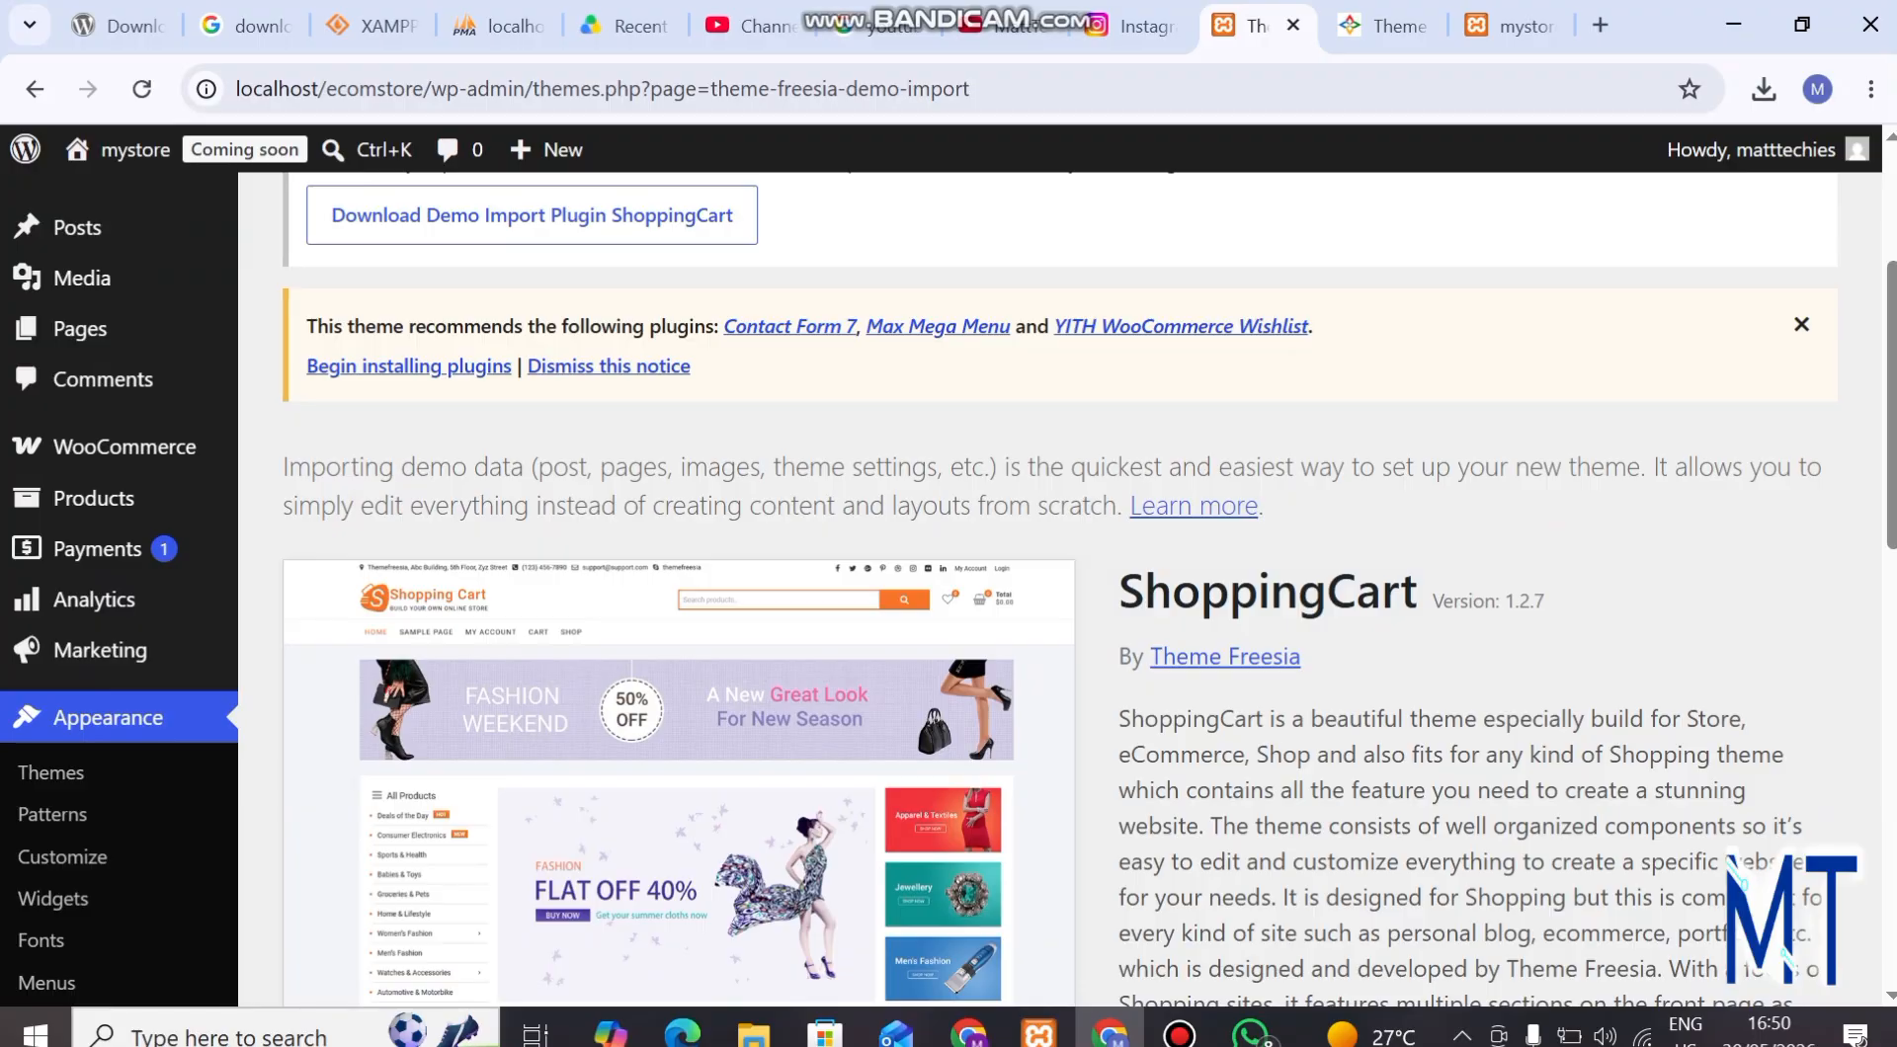
pyautogui.scroll(-10, 1057, 593)
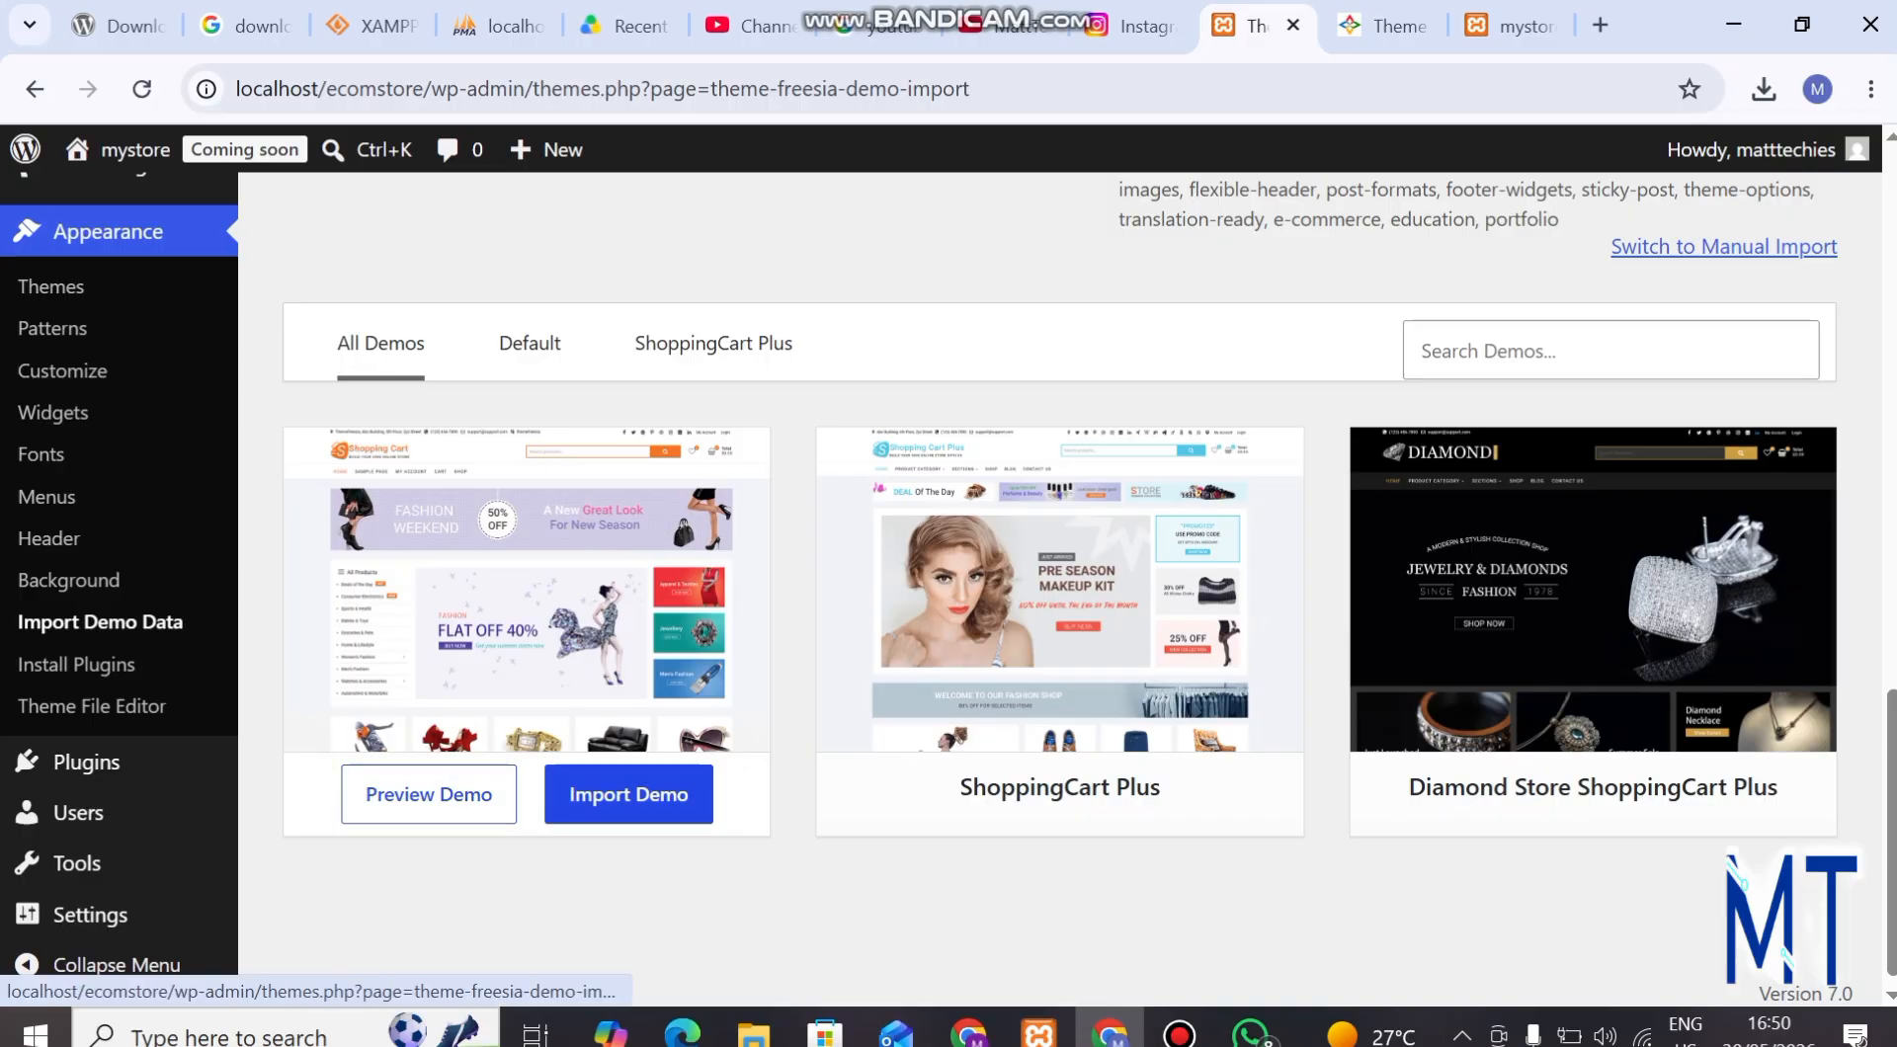
pyautogui.click(628, 795)
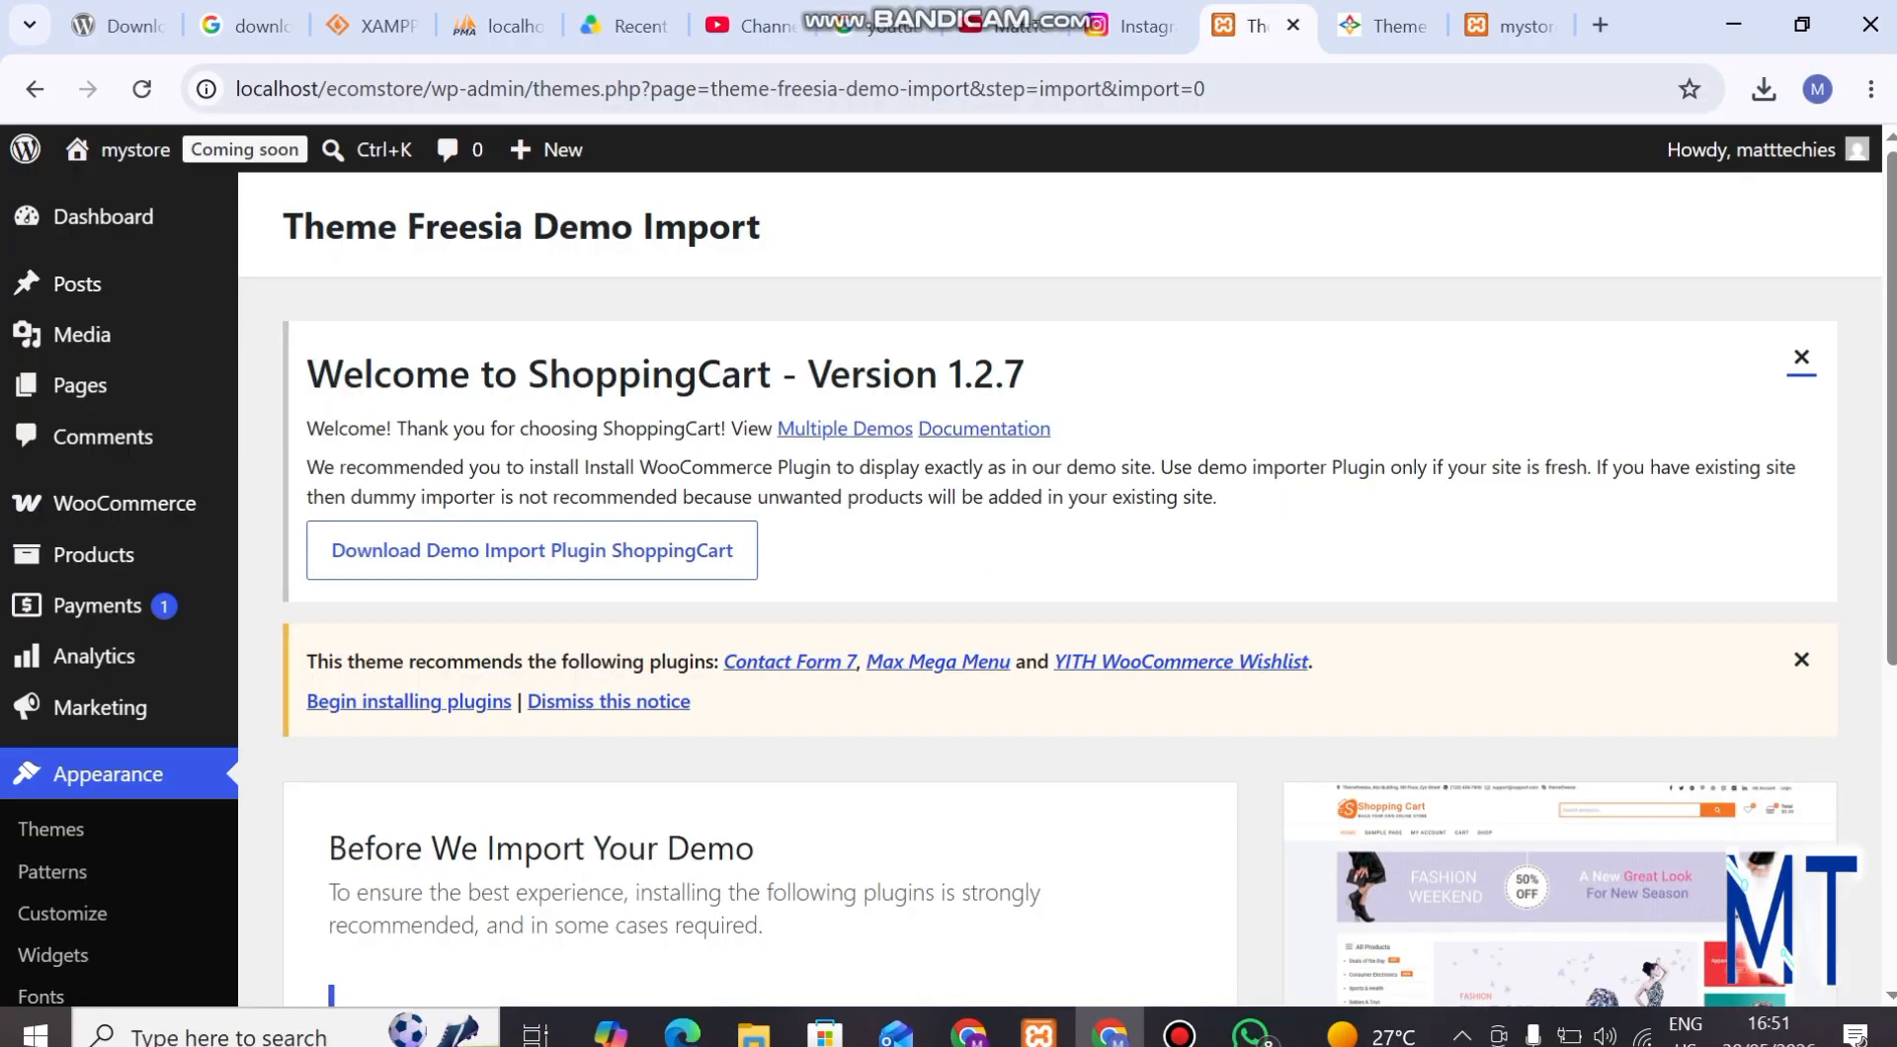
pyautogui.scroll(-4, 1059, 589)
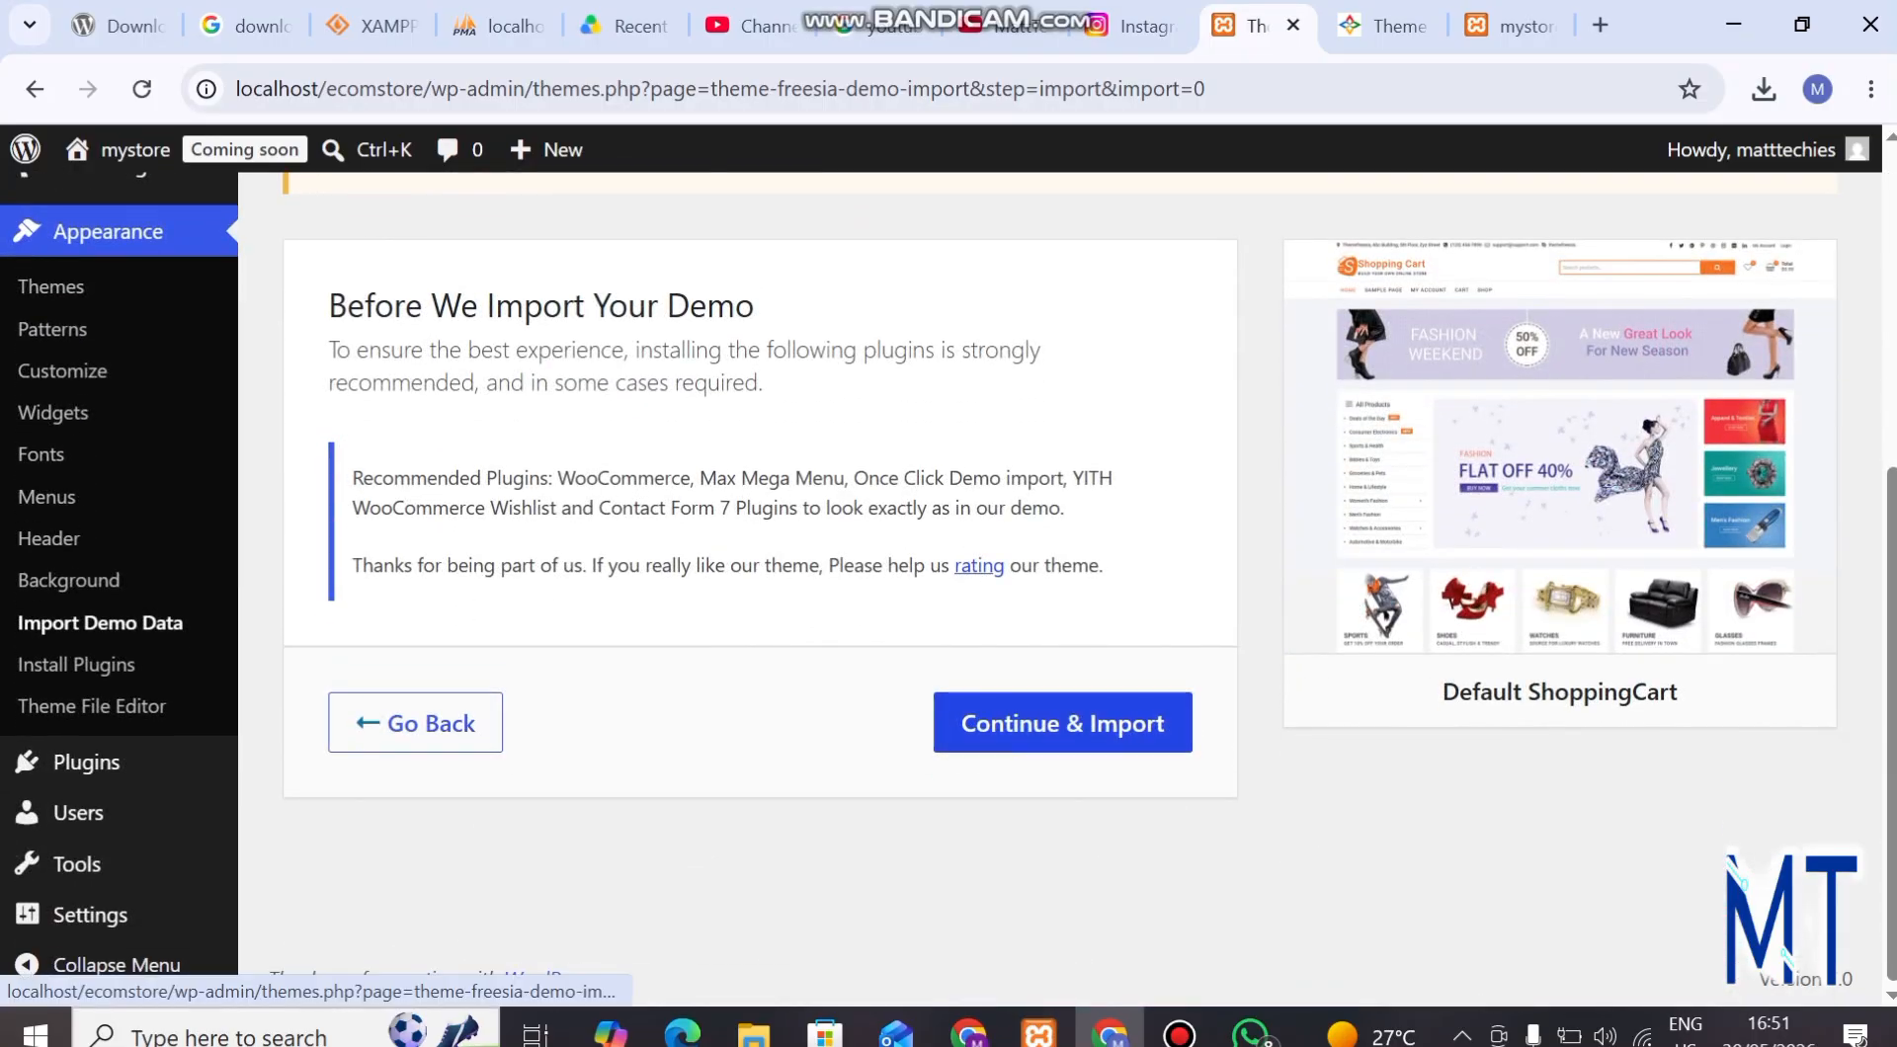
pyautogui.click(1062, 722)
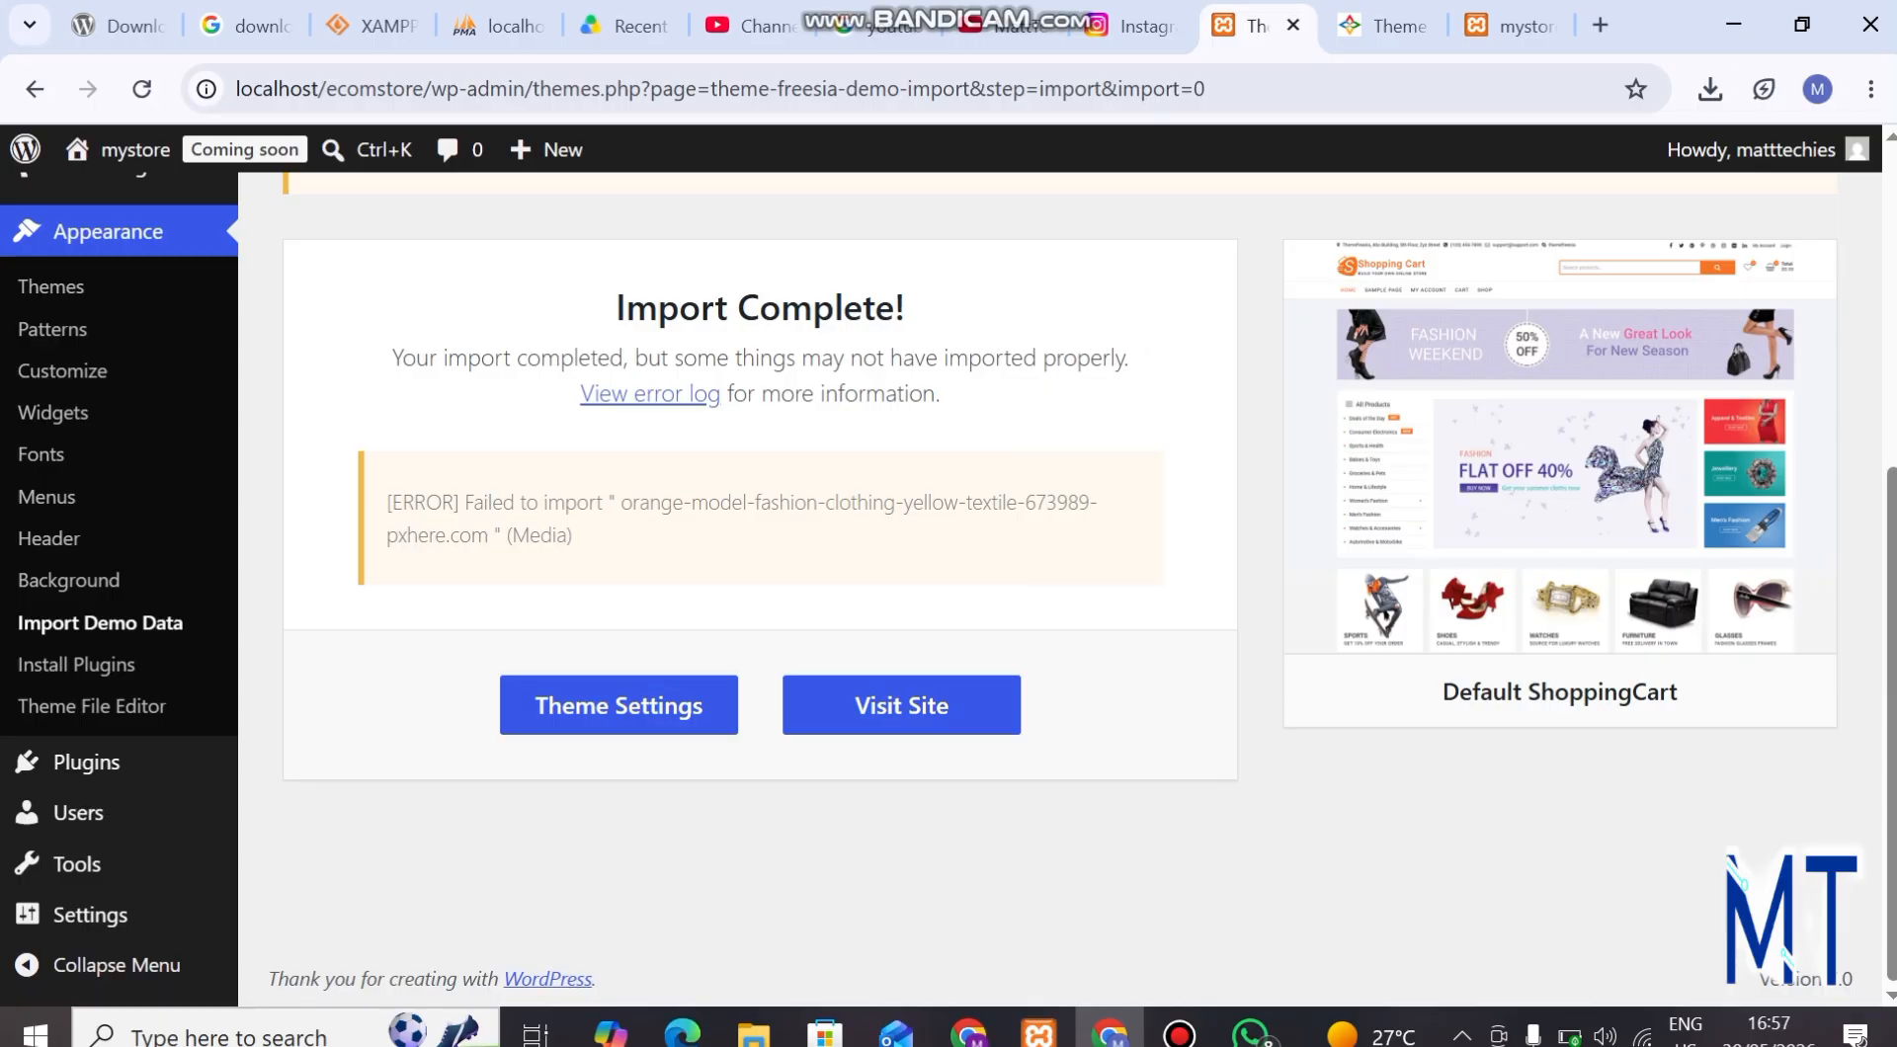
# Open the mystore shop page in a new browser tab and switch to it.
pyautogui.moveTo(136, 149)
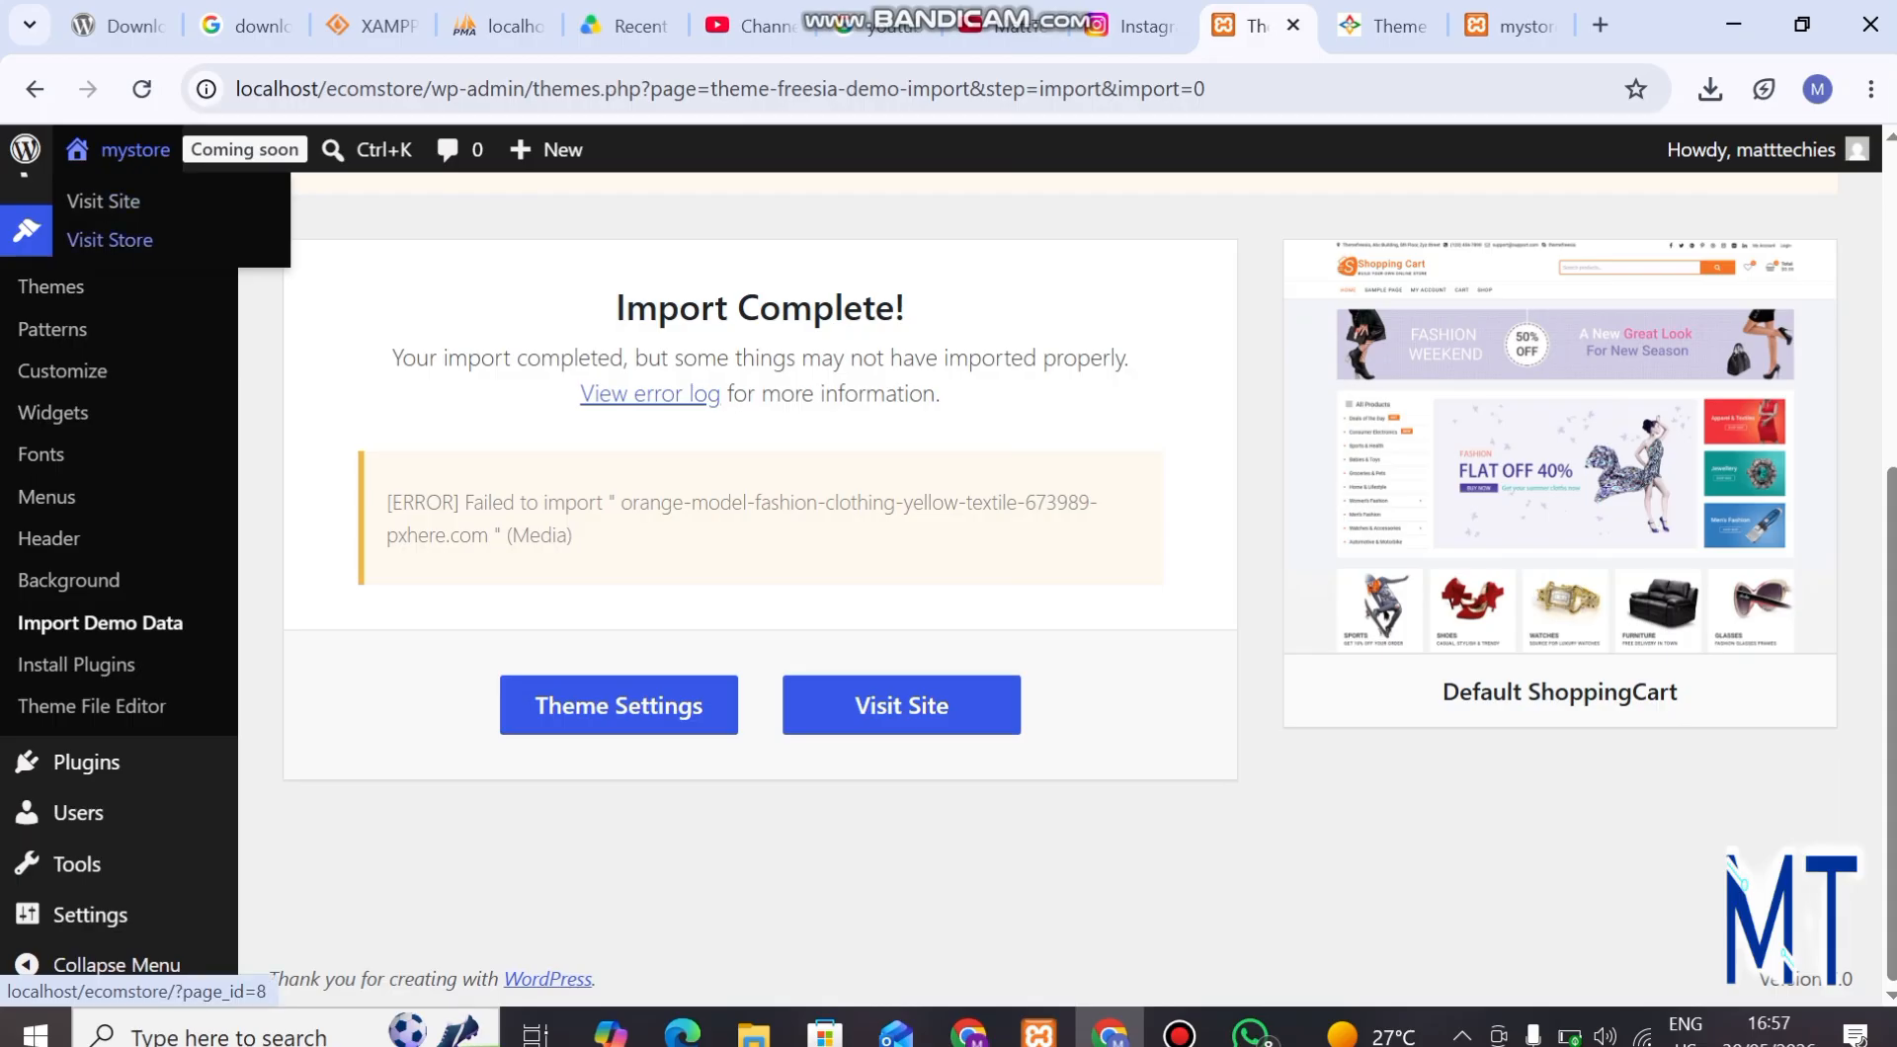
pyautogui.middleClick(109, 239)
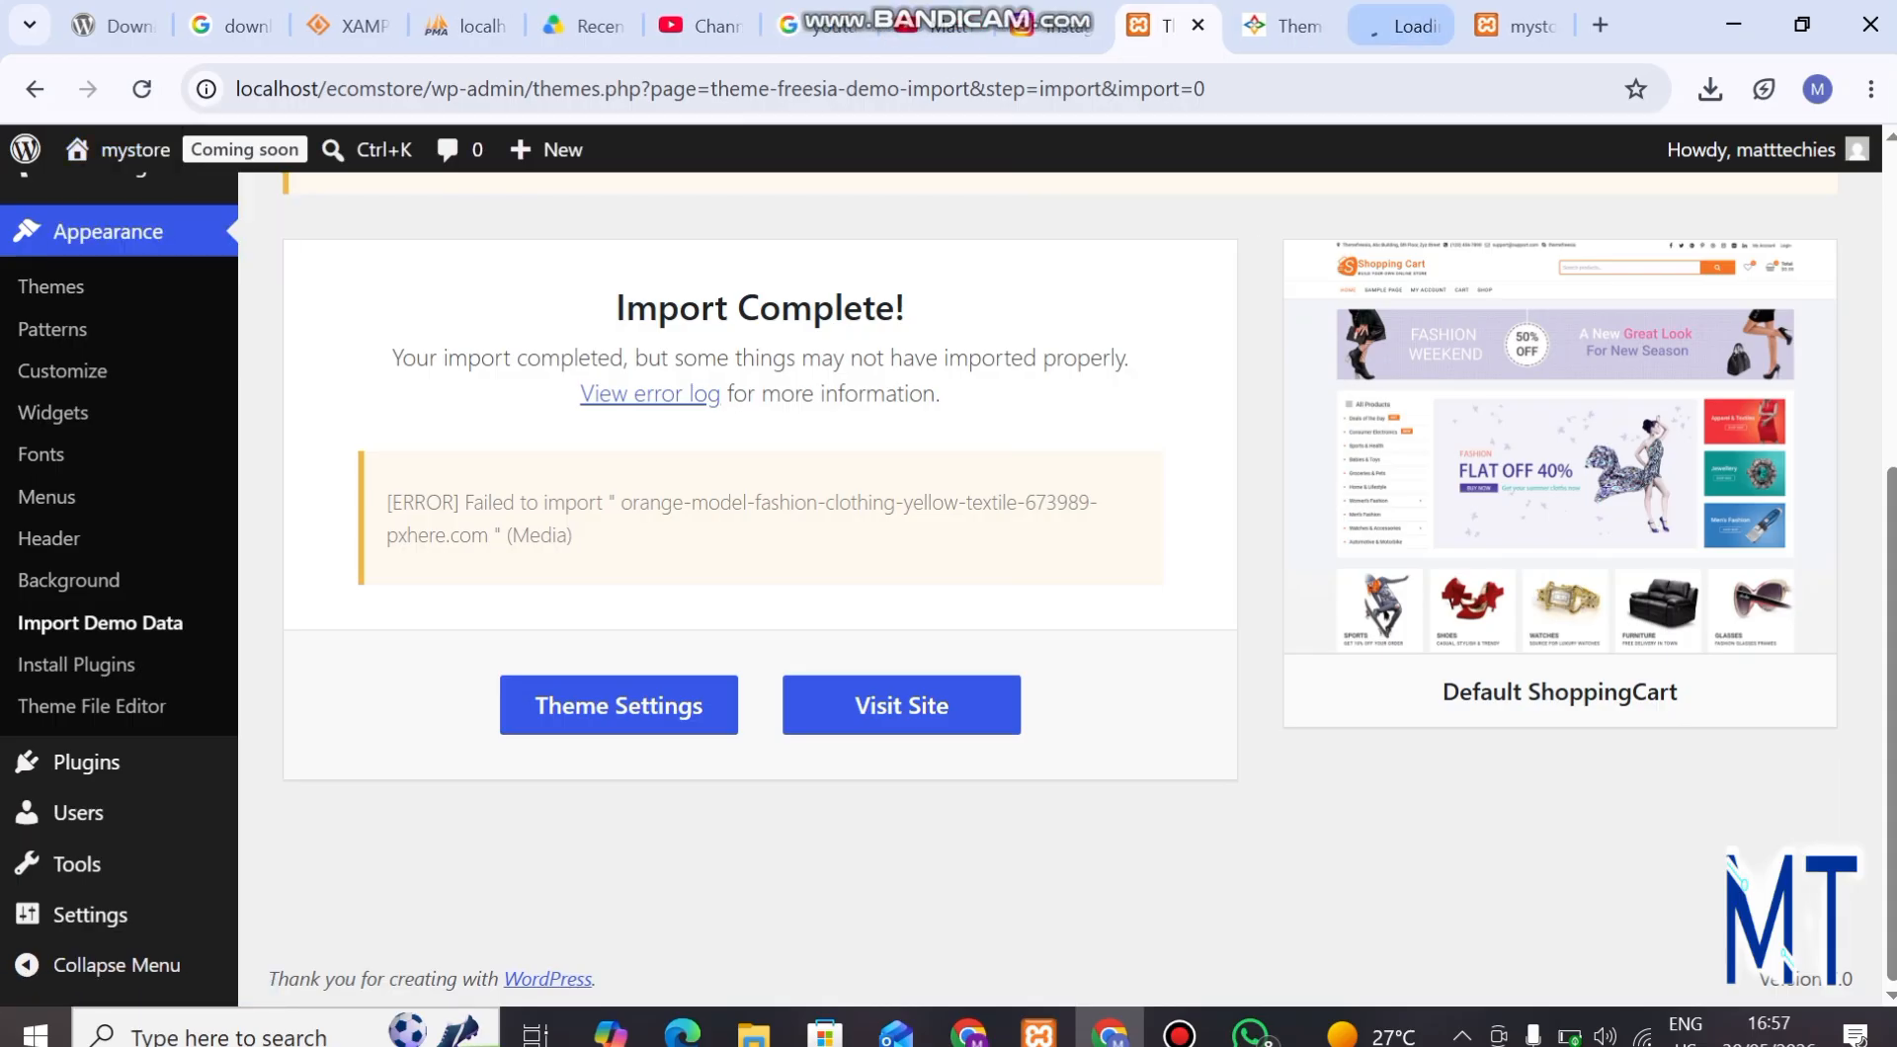
pyautogui.click(1402, 26)
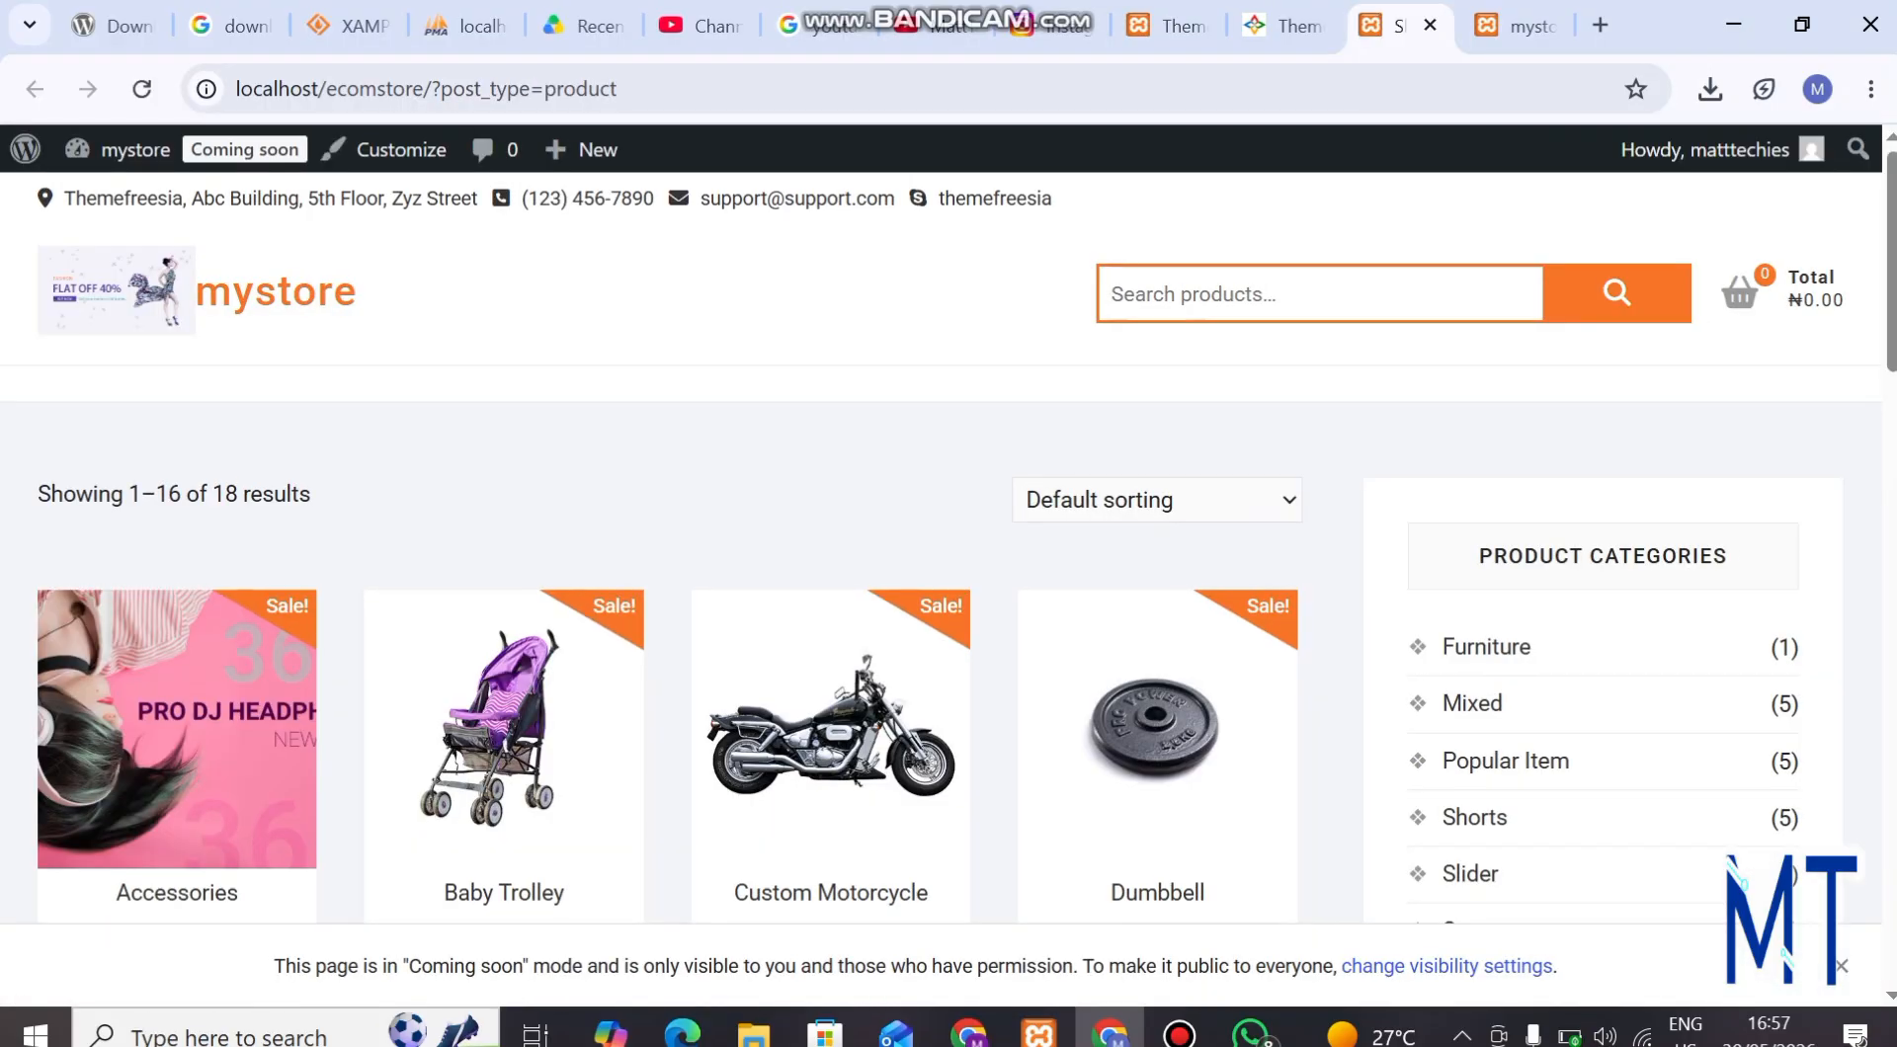
# Look through the imported products on the shop page and dismiss the low-battery notice.
pyautogui.scroll(-10, 830, 553)
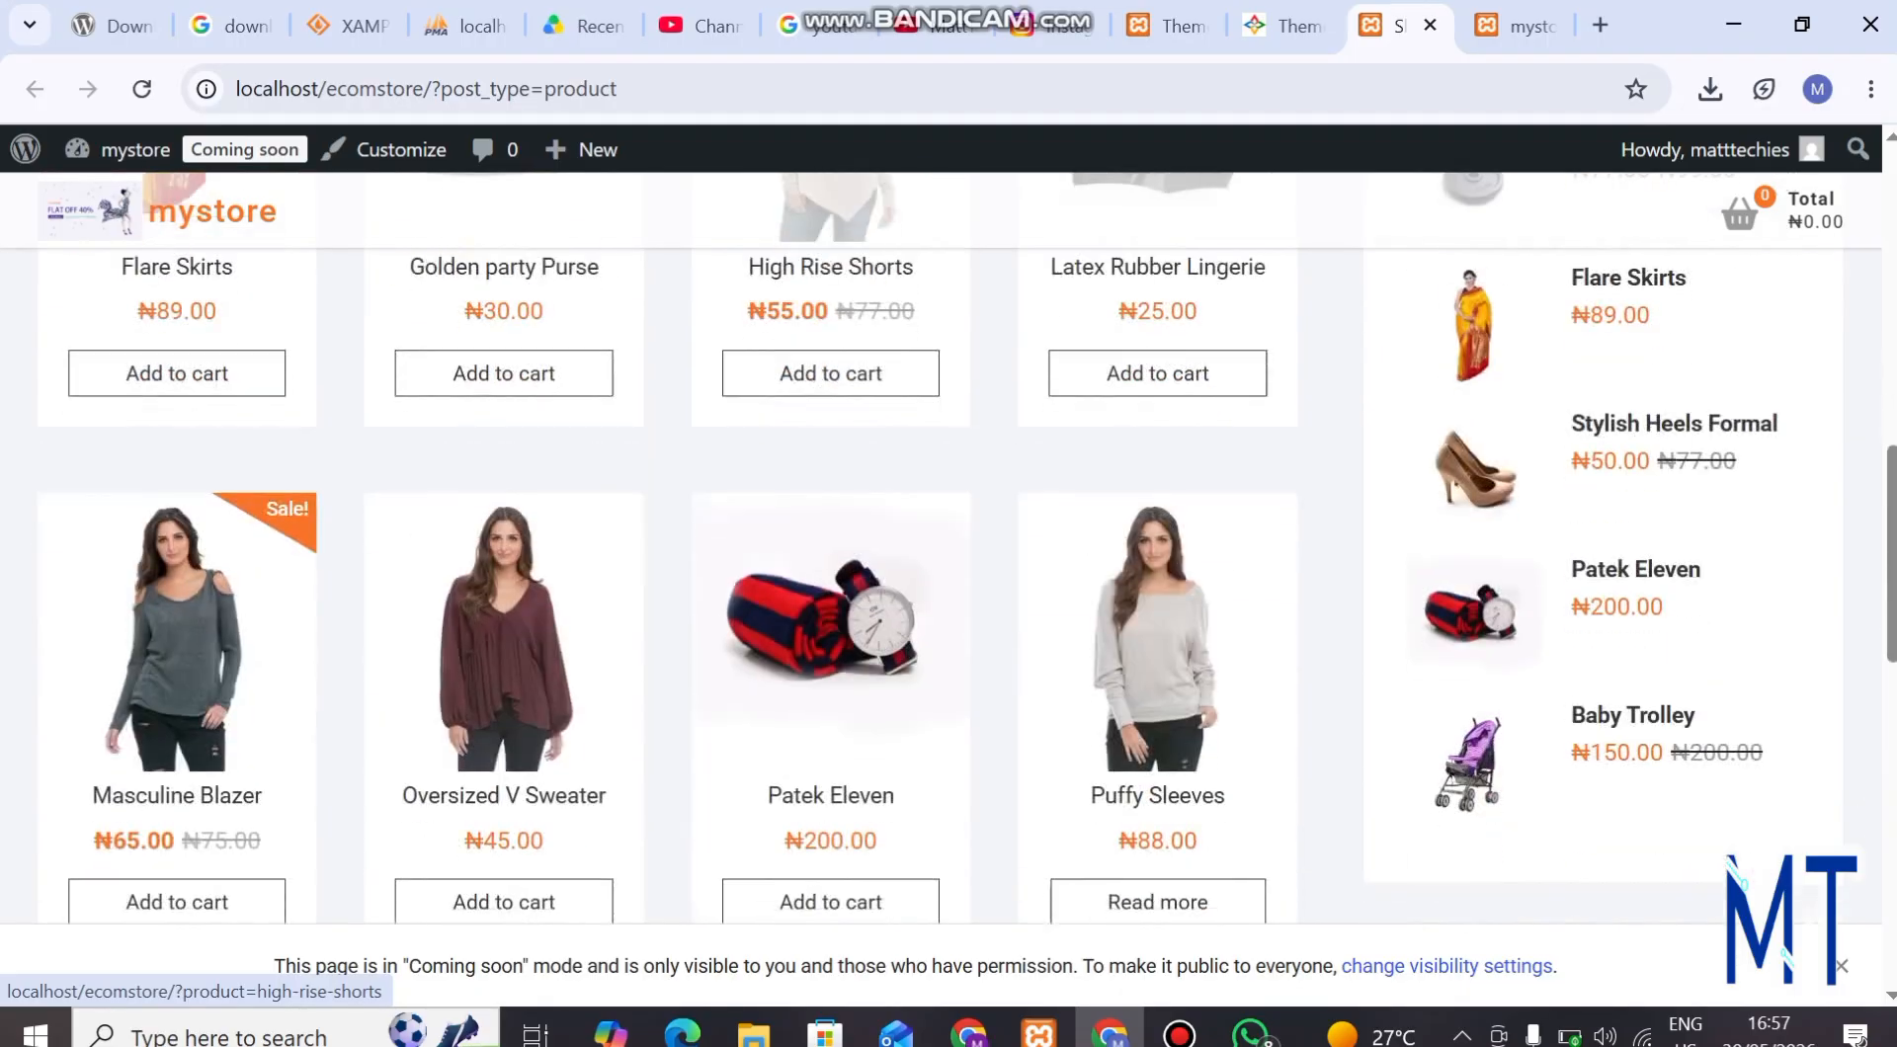
pyautogui.scroll(-10, 830, 553)
pyautogui.scroll(18, 830, 553)
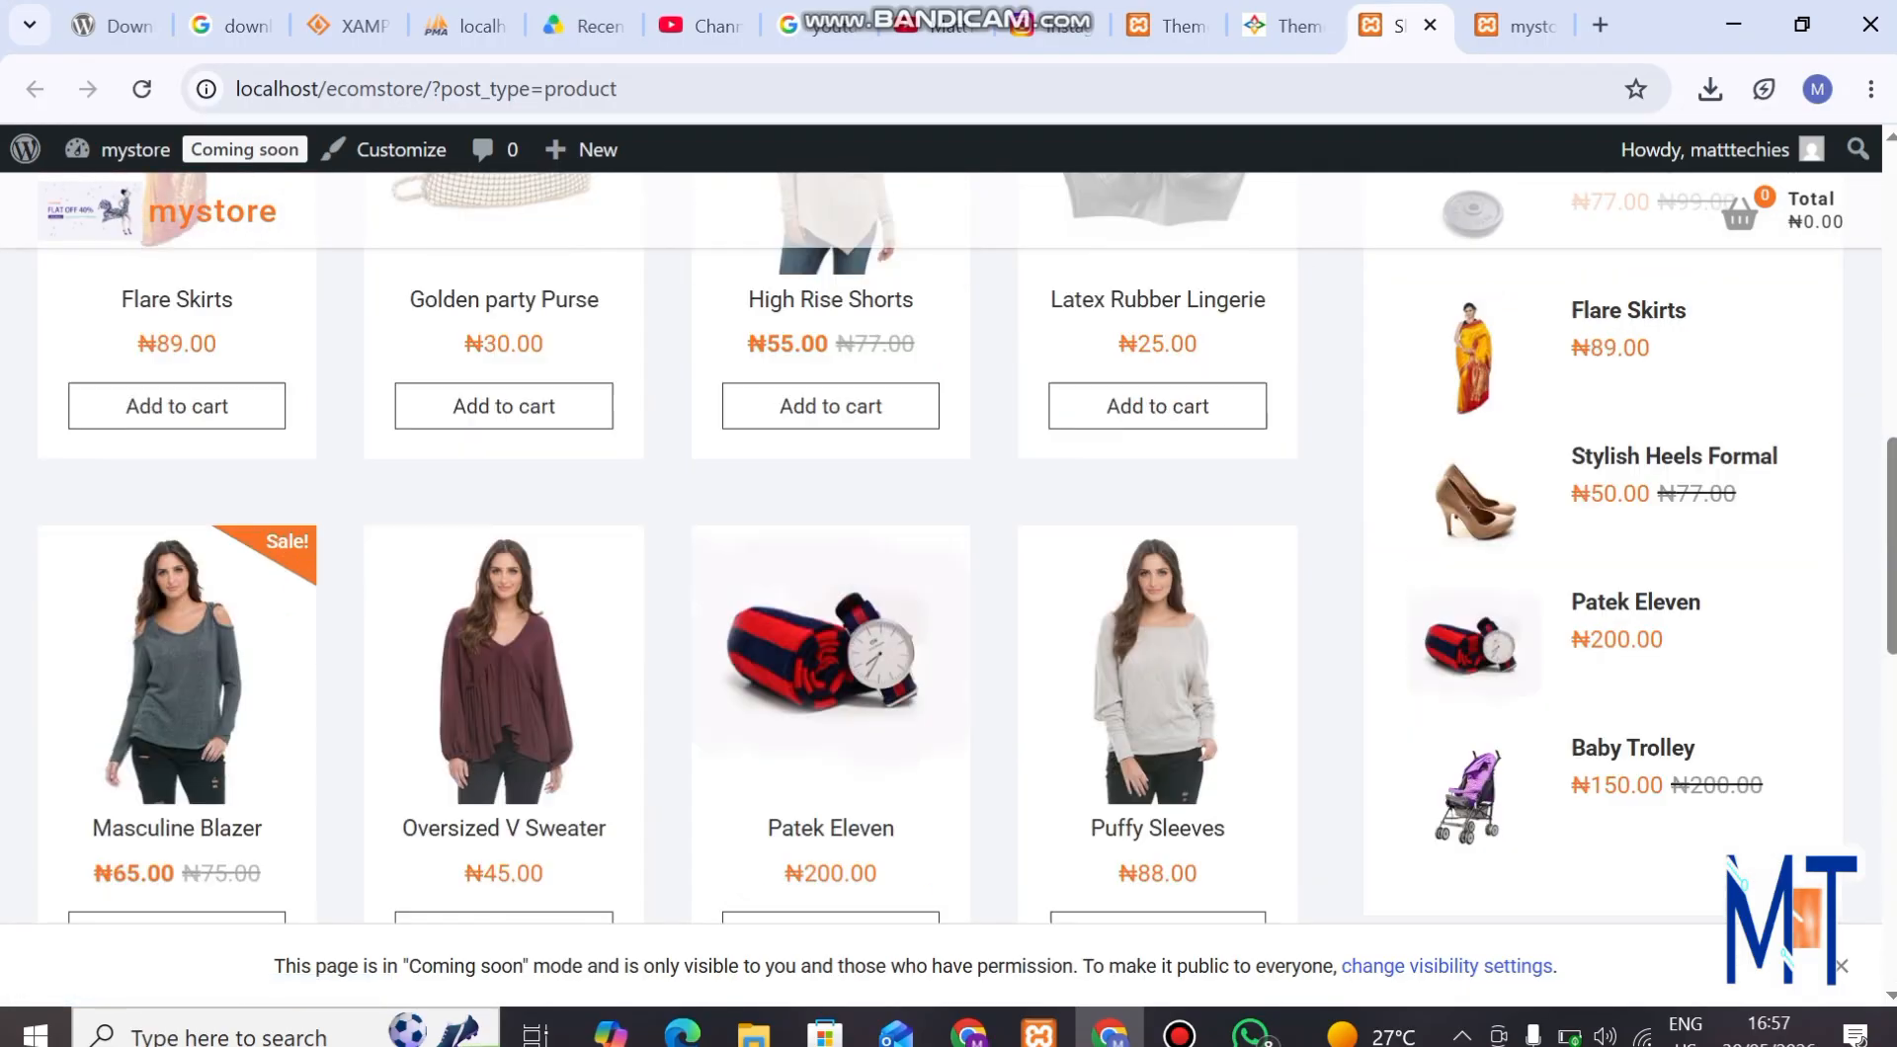
pyautogui.scroll(5, 830, 553)
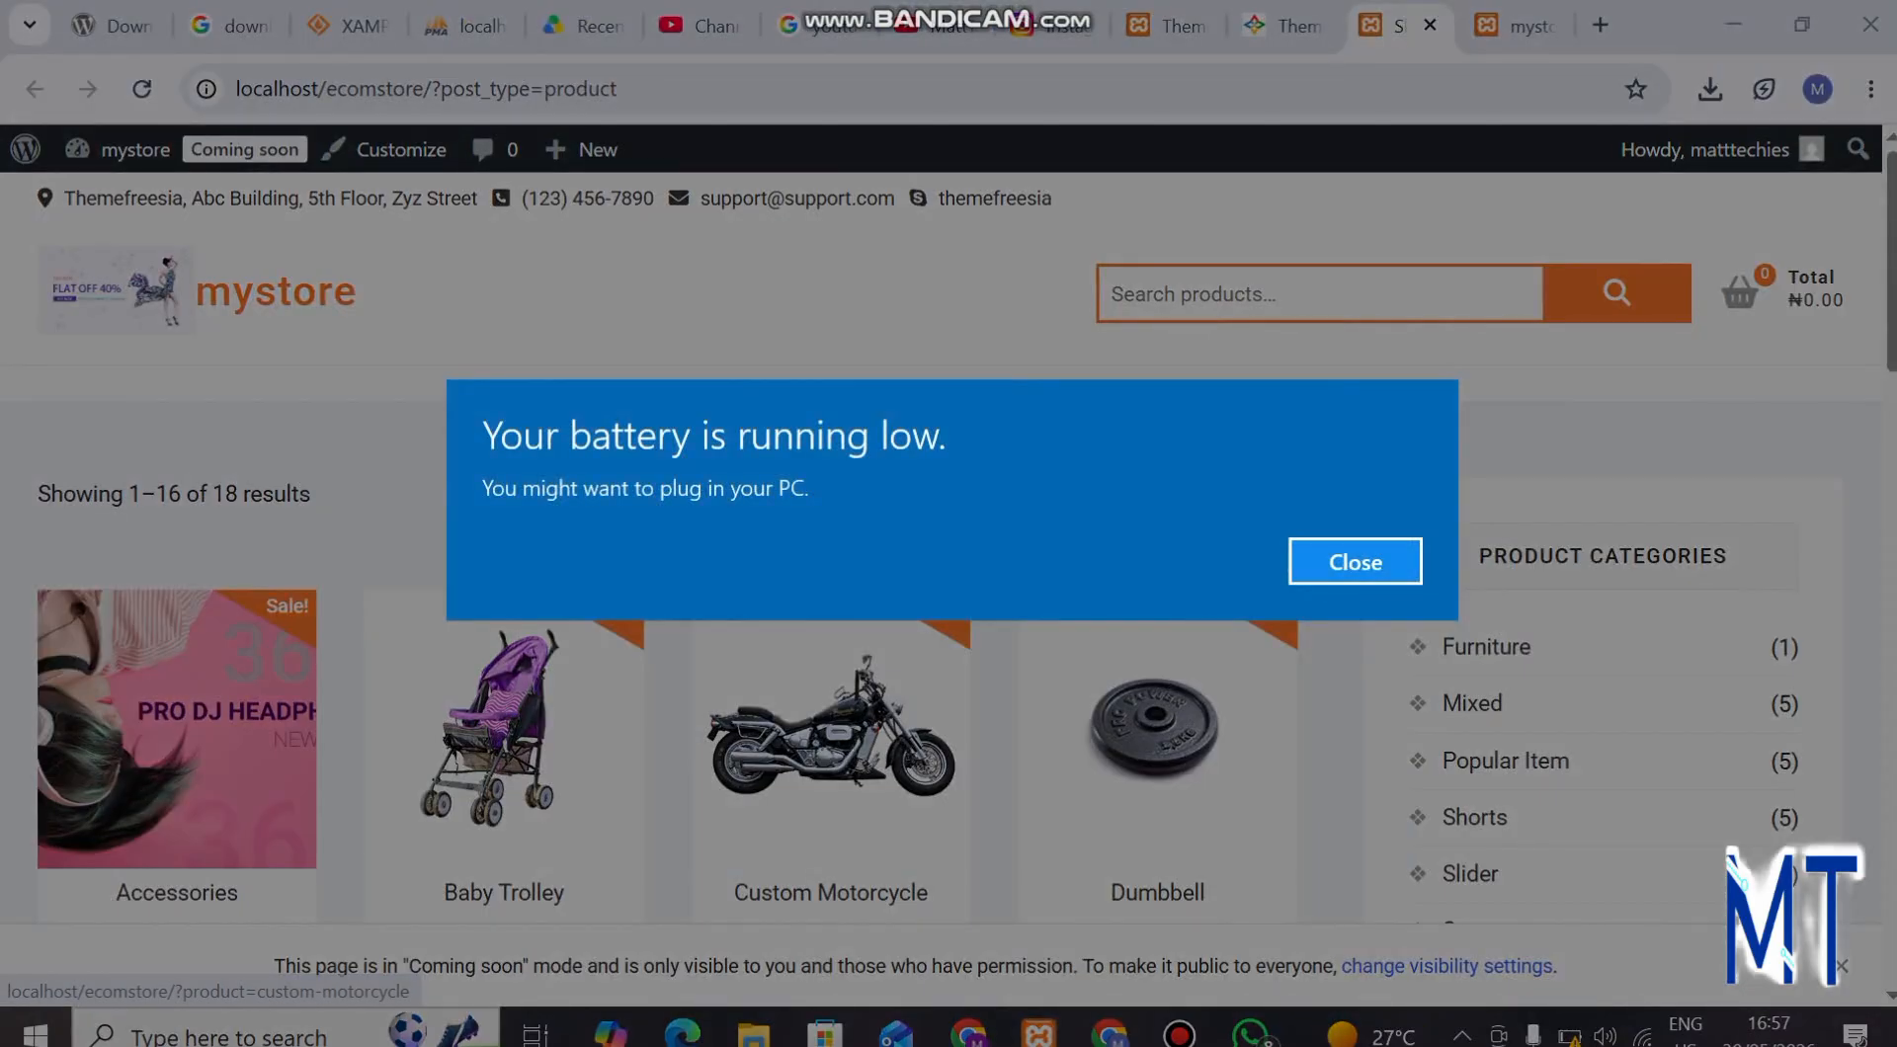
pyautogui.press('Return')
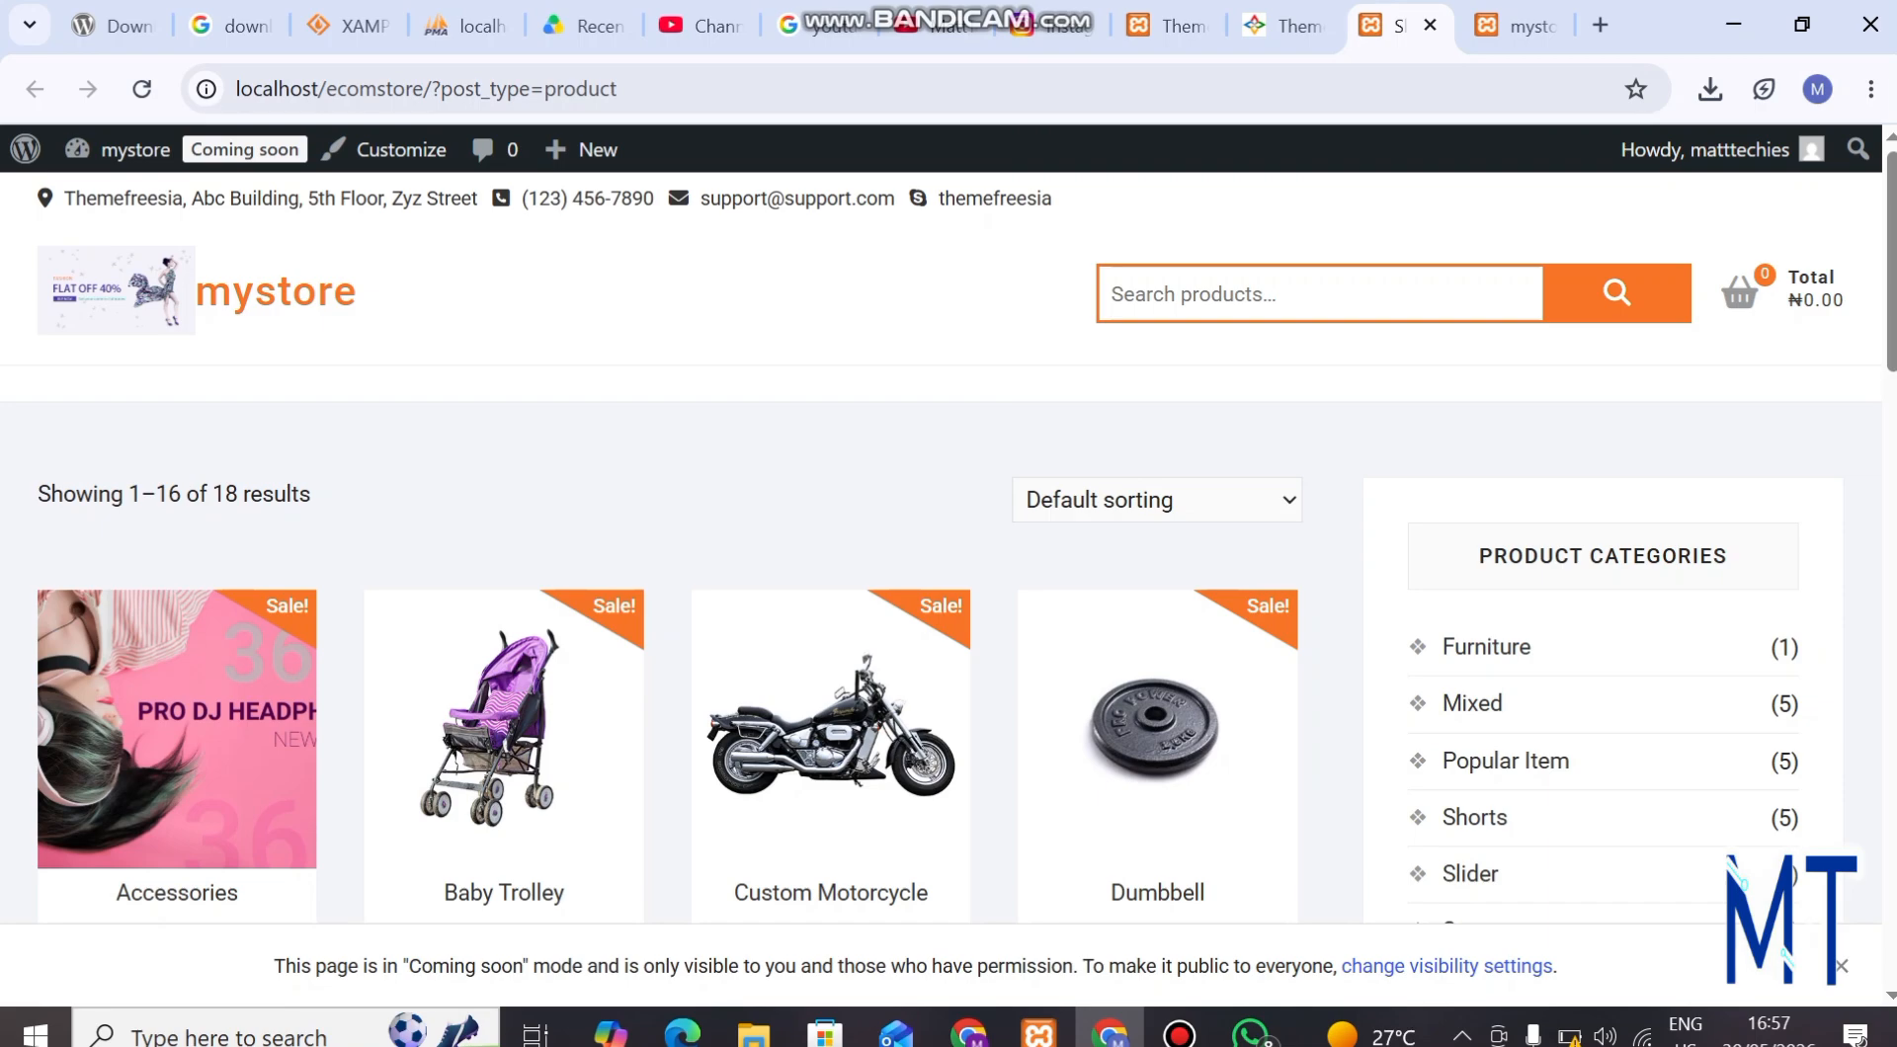